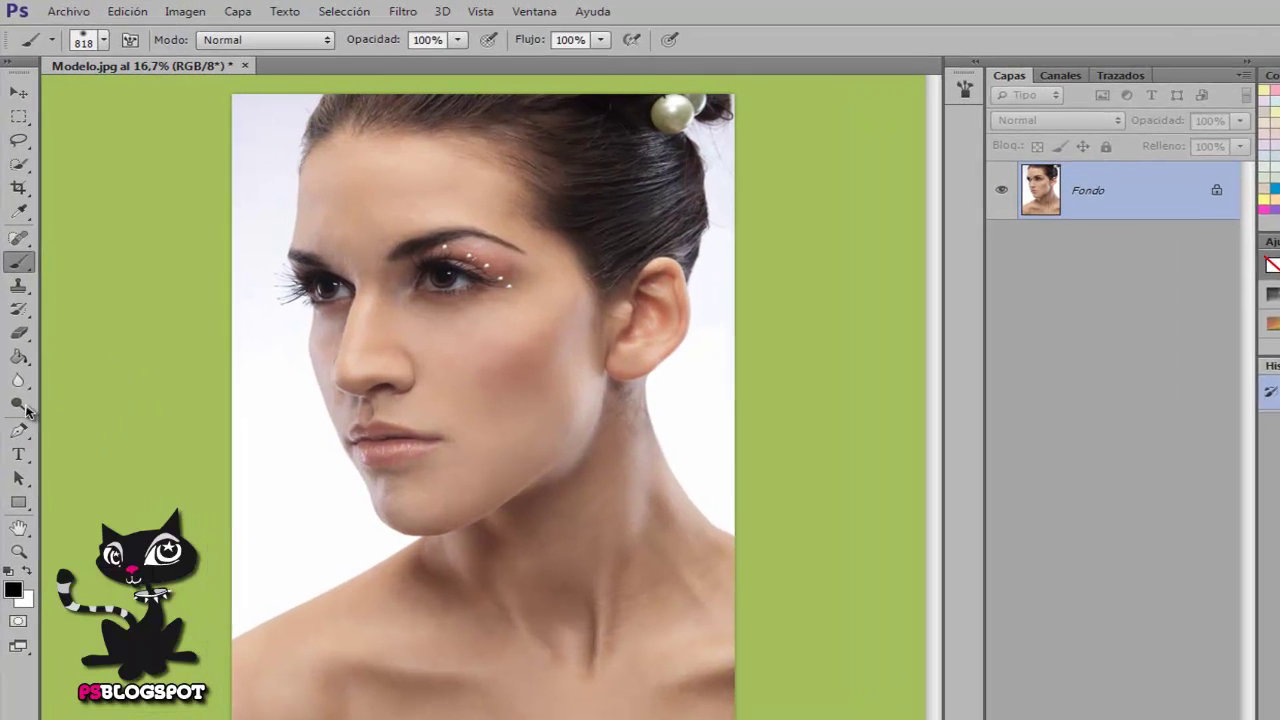
Switch to the Dodge tool
left_click(16, 367)
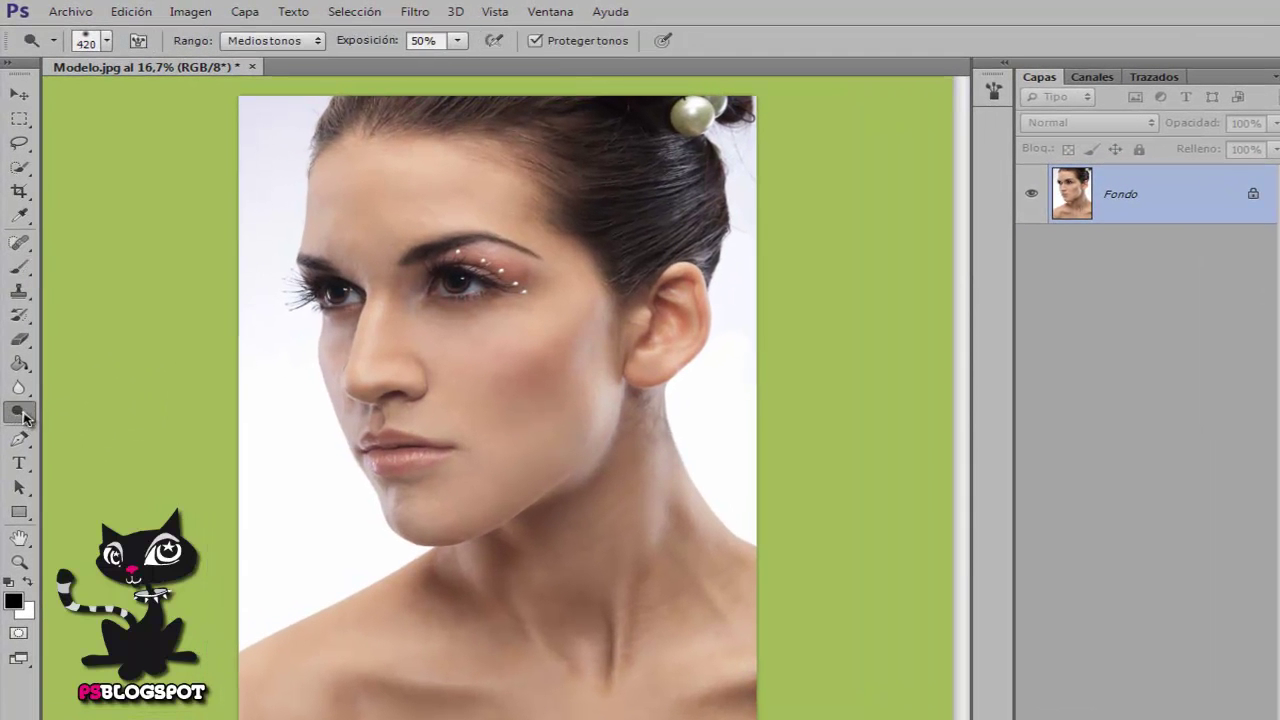
right_click(22, 415)
left_click(110, 430)
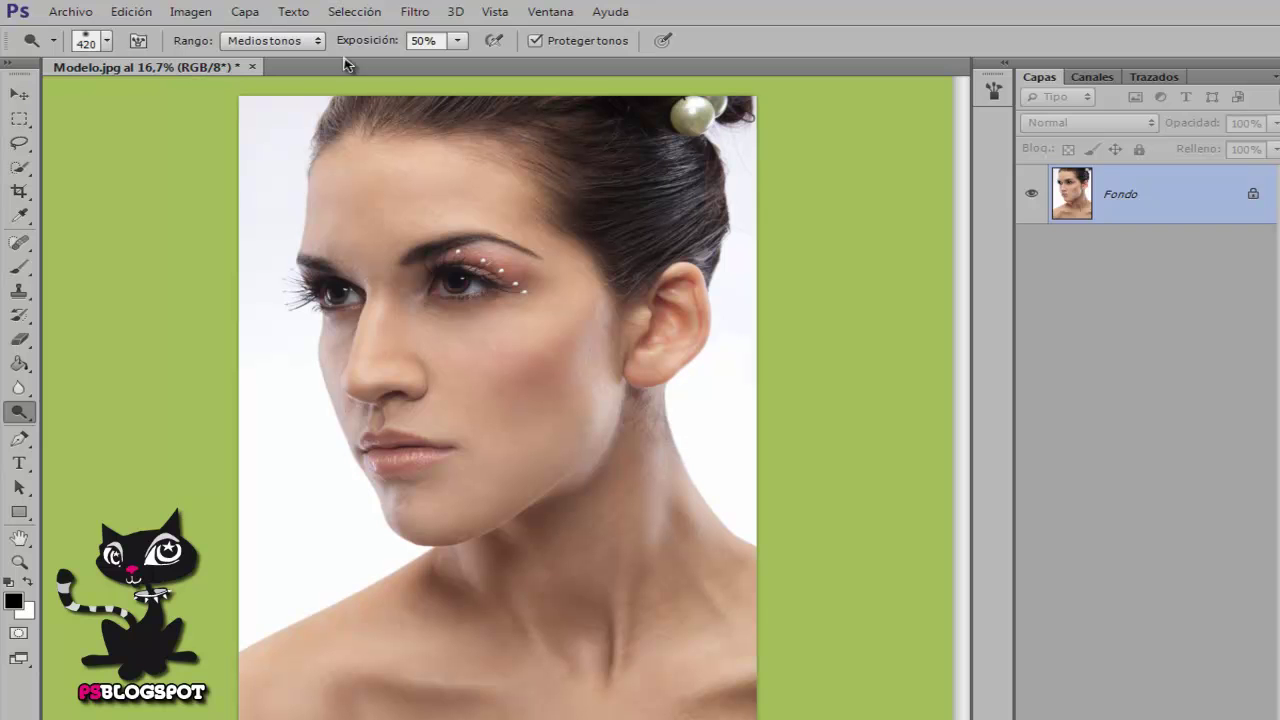
Select the photo's shadows (Sombras) with the Color Range command
left_click(355, 12)
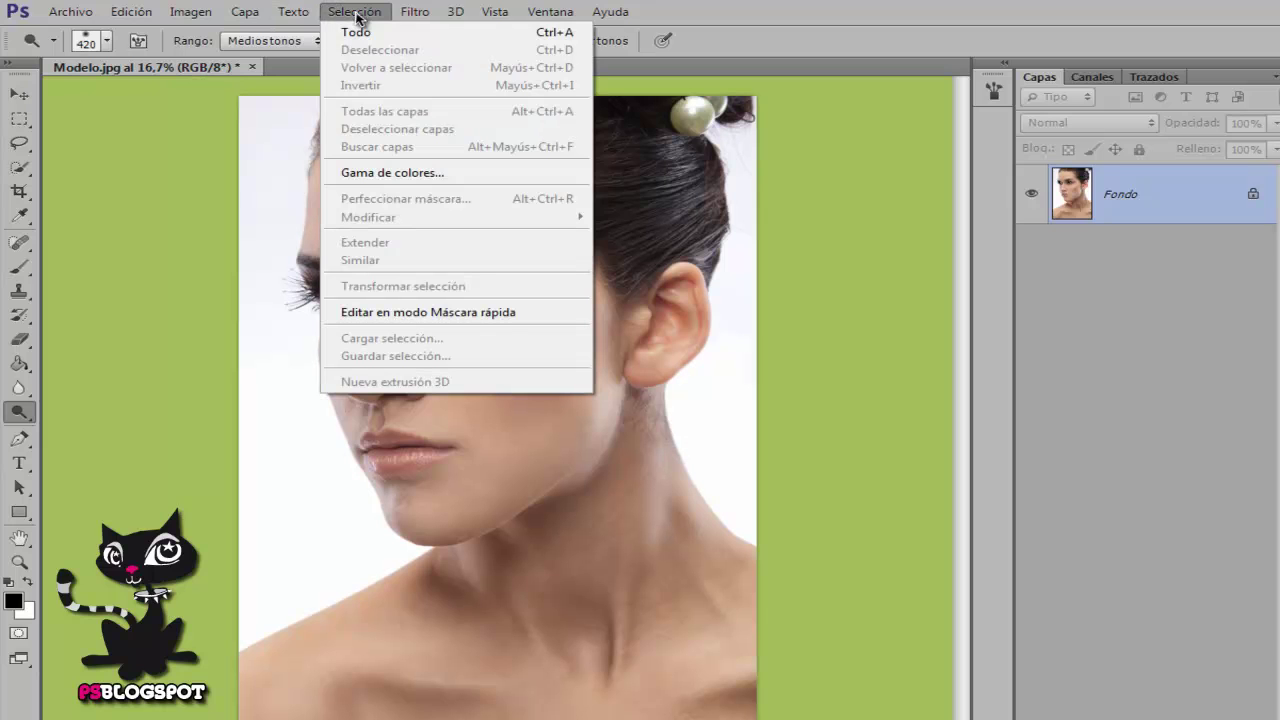
left_click(415, 175)
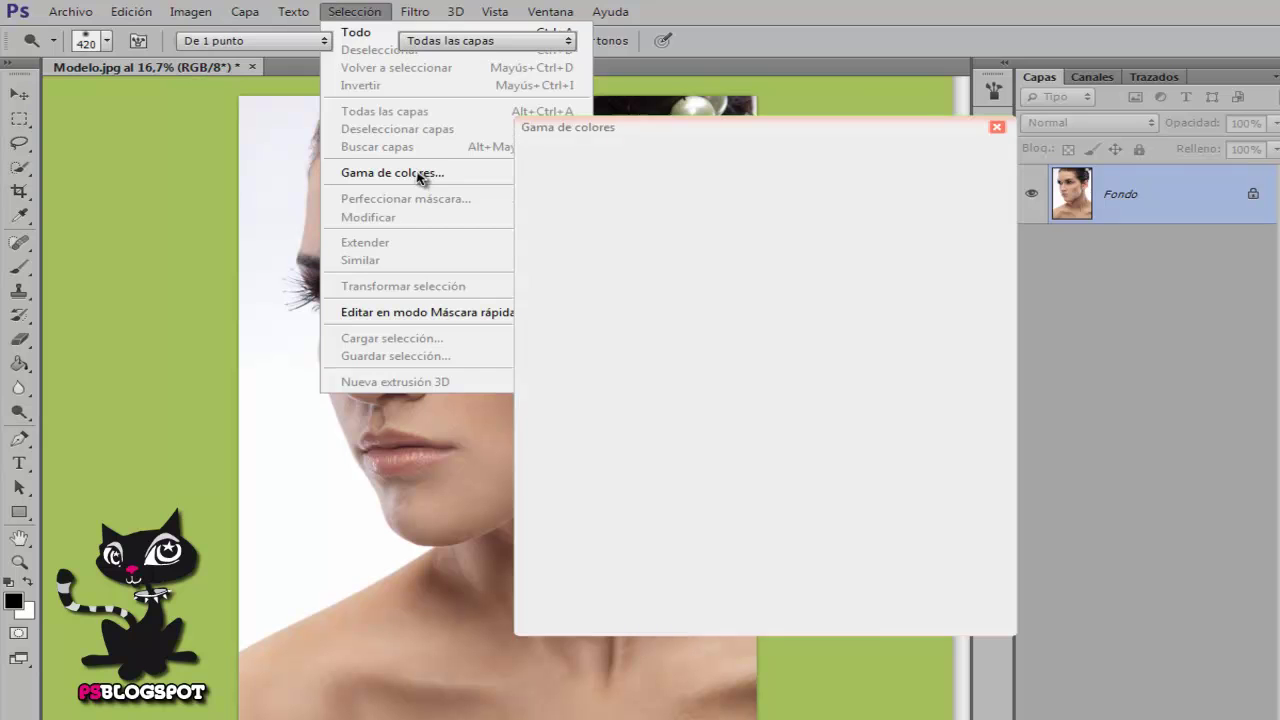
left_click(703, 160)
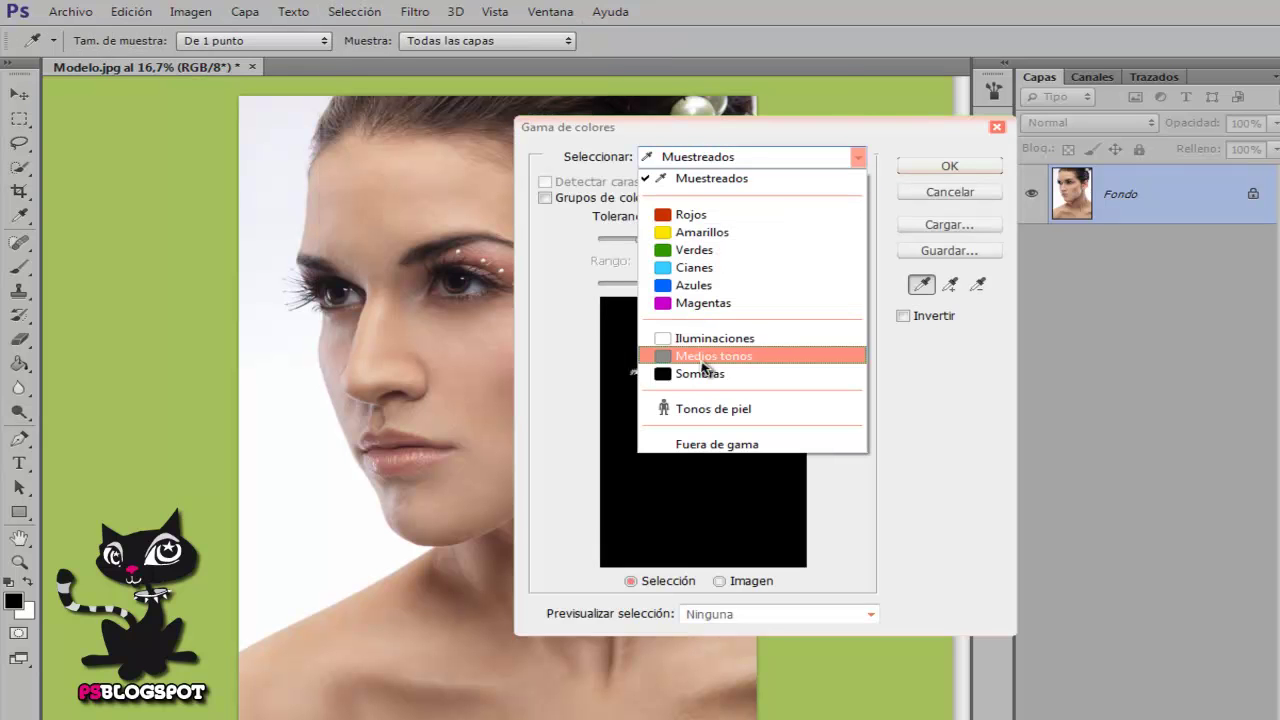
left_click(704, 374)
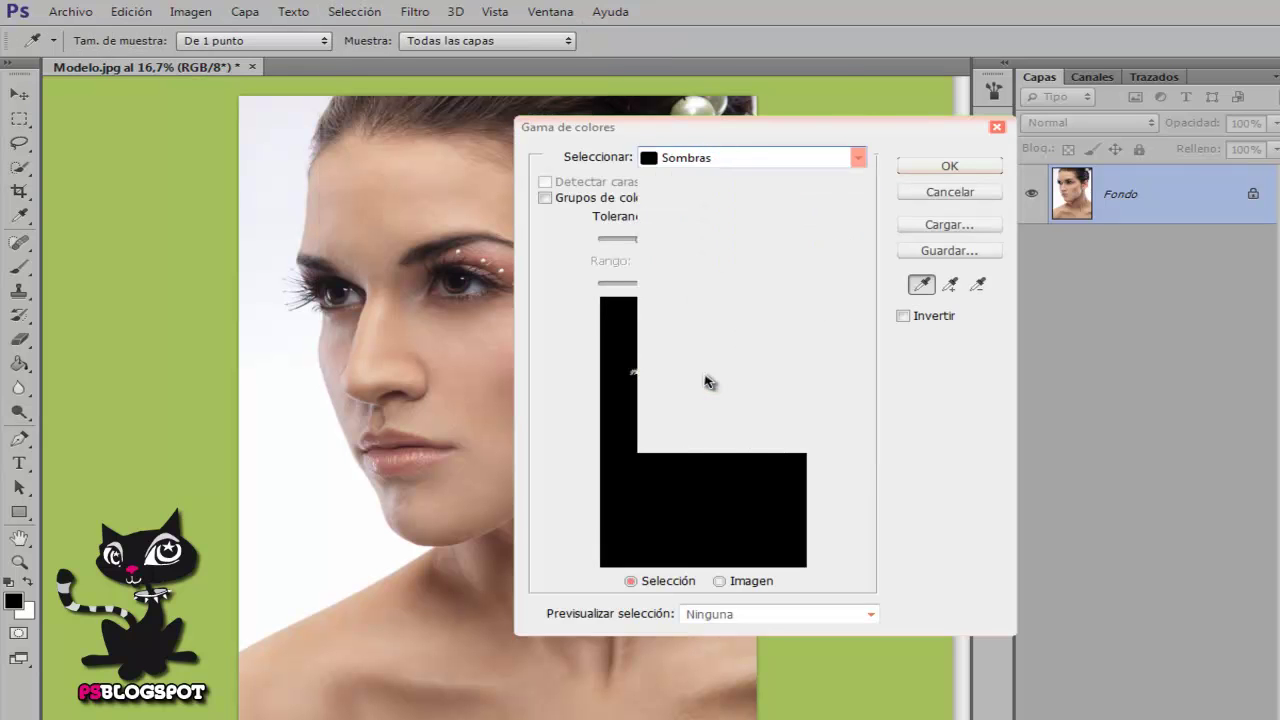
left_click(950, 166)
key("o")
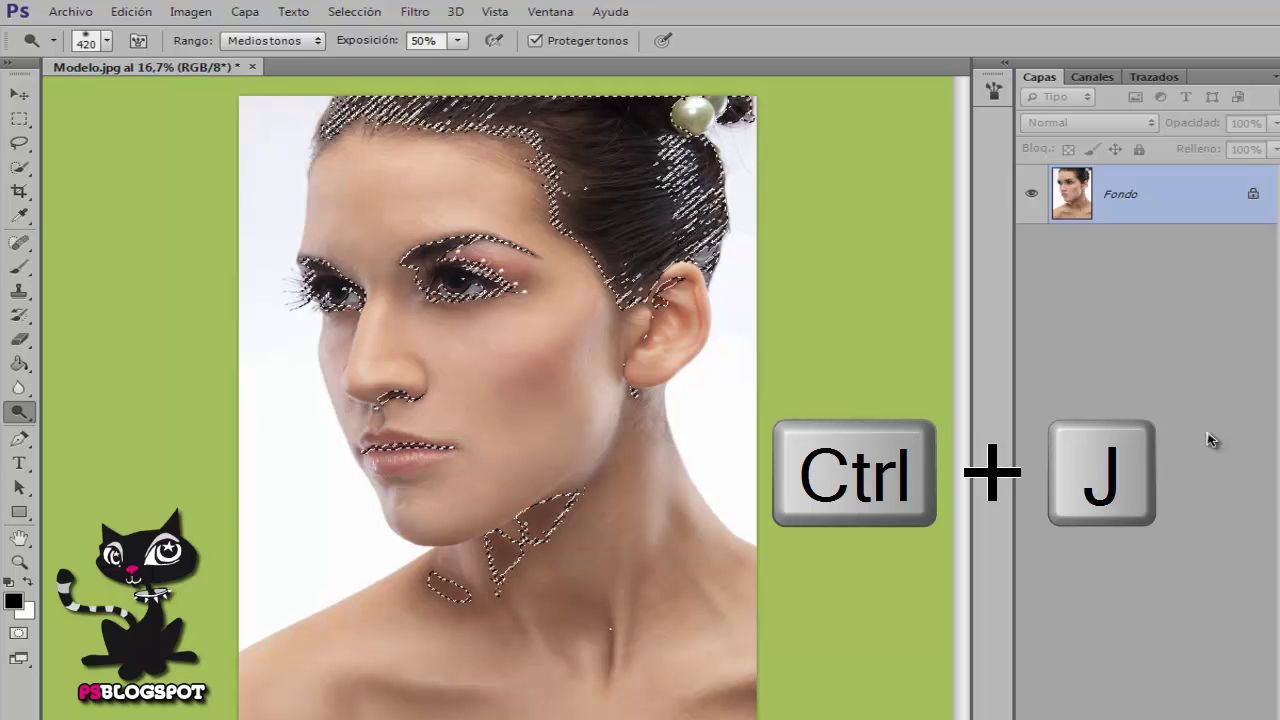
Copy the selected shadows to a new layer and check it with the Fondo layer temporarily hidden
key("ctrl+j")
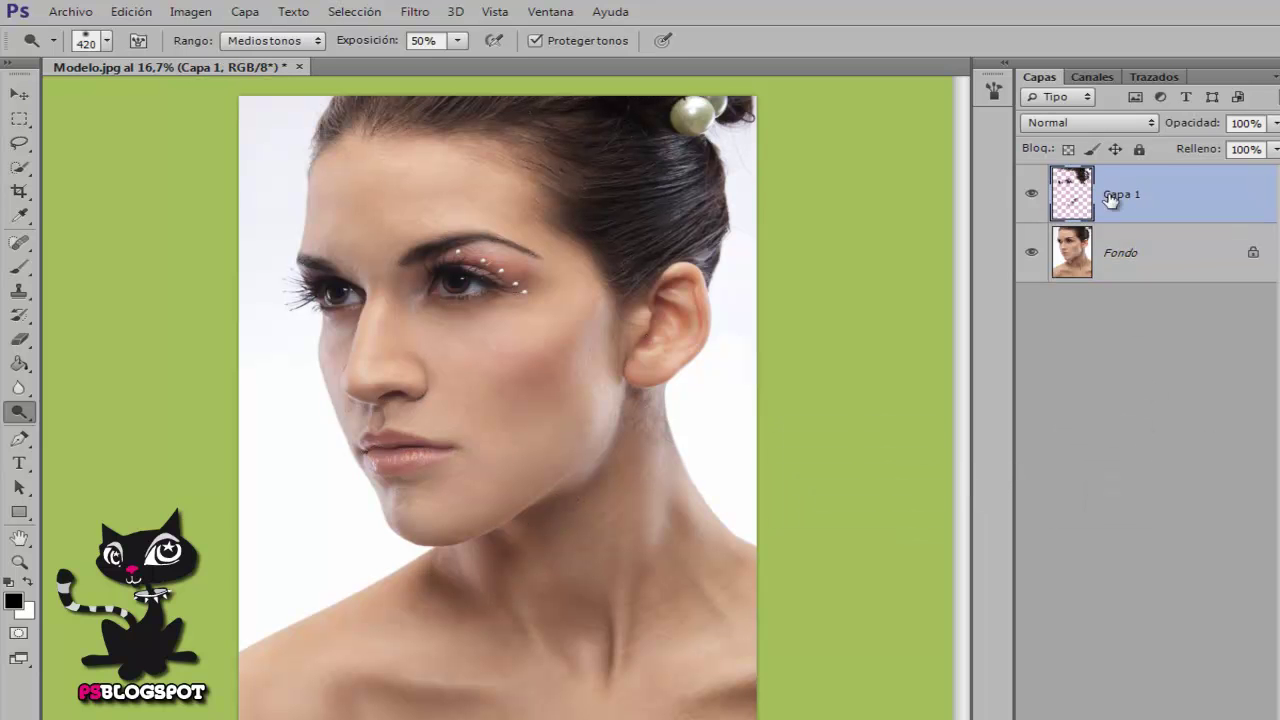
left_click(1032, 253)
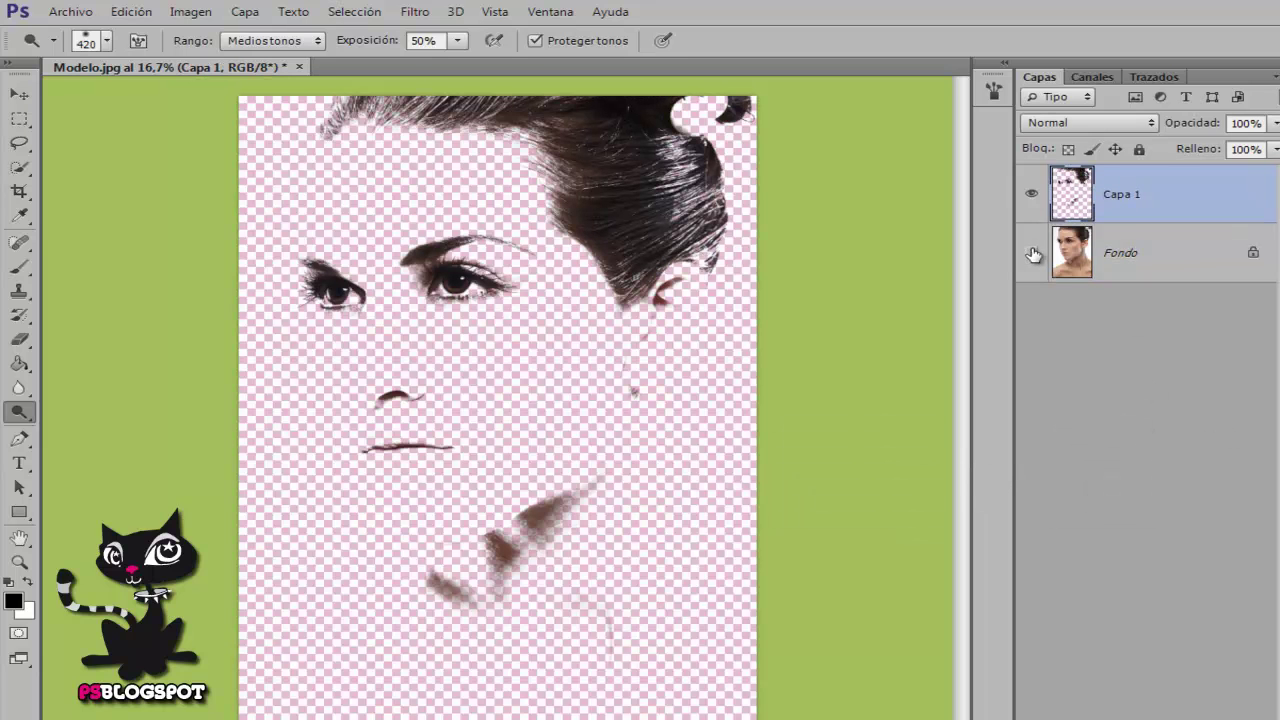
left_click(1032, 253)
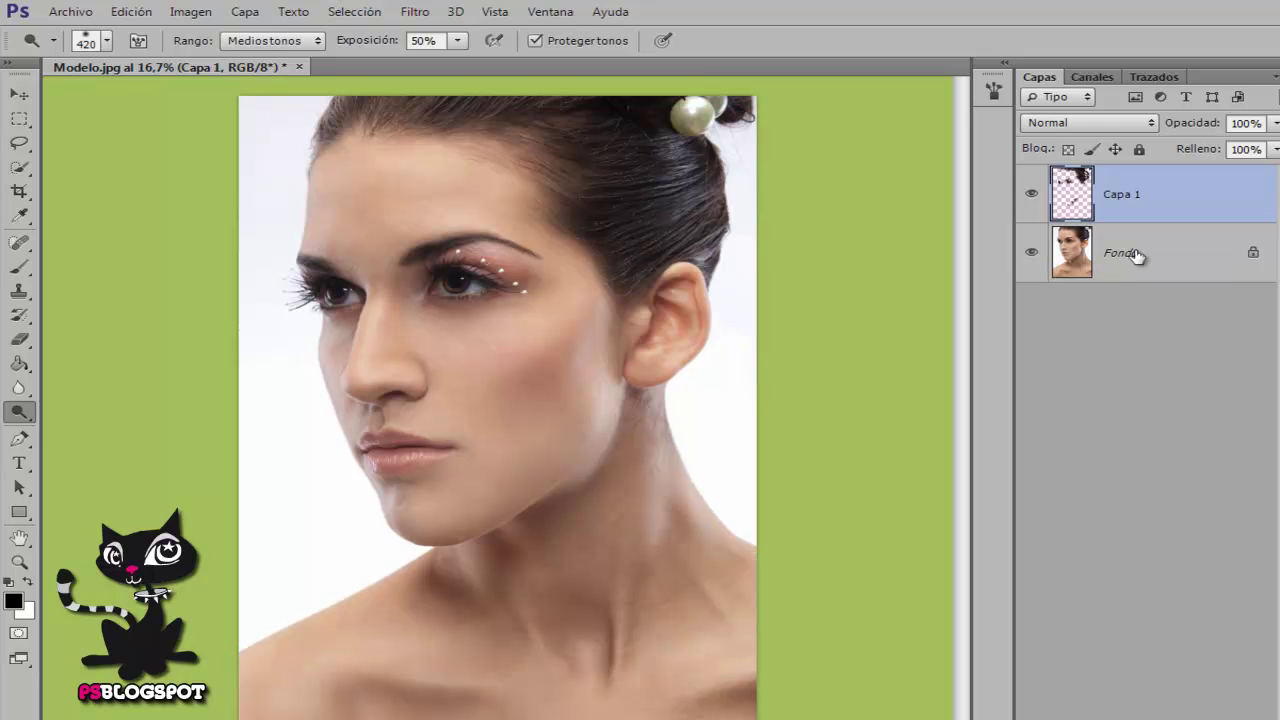
Select the midtones (Medios tonos) of the Fondo layer with the Color Range command
left_click(1131, 260)
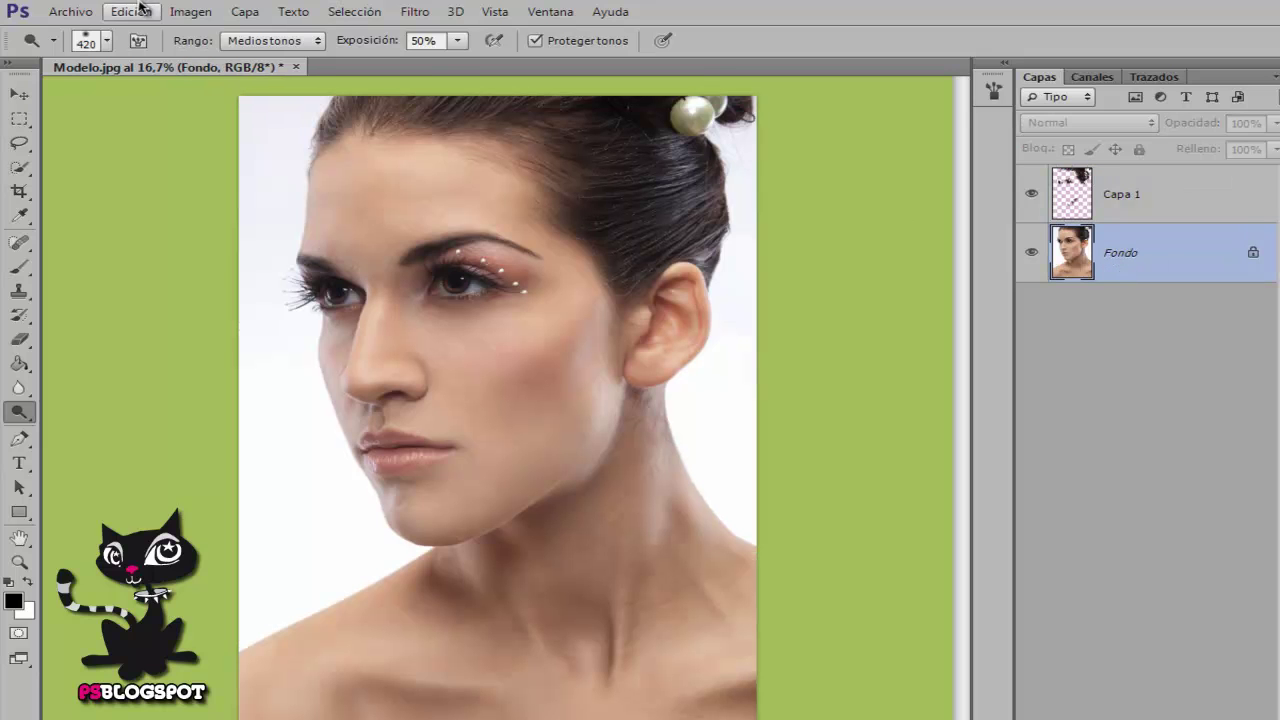
left_click(355, 12)
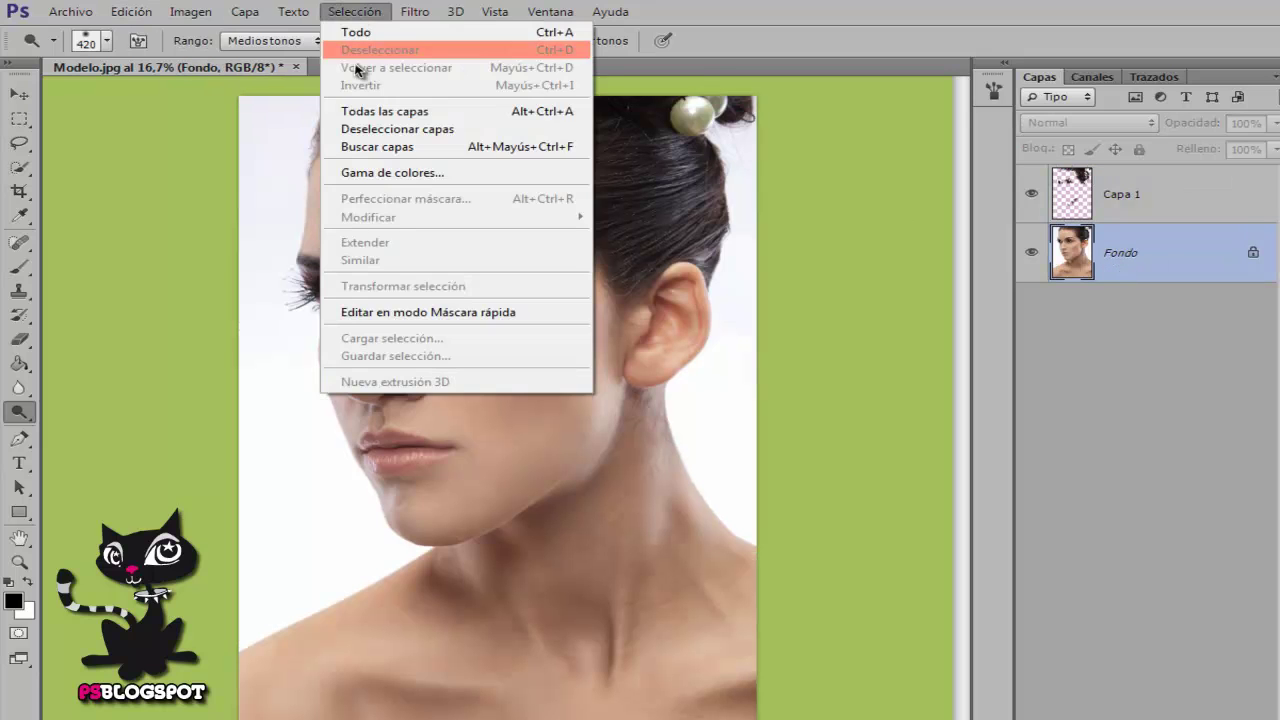
left_click(370, 172)
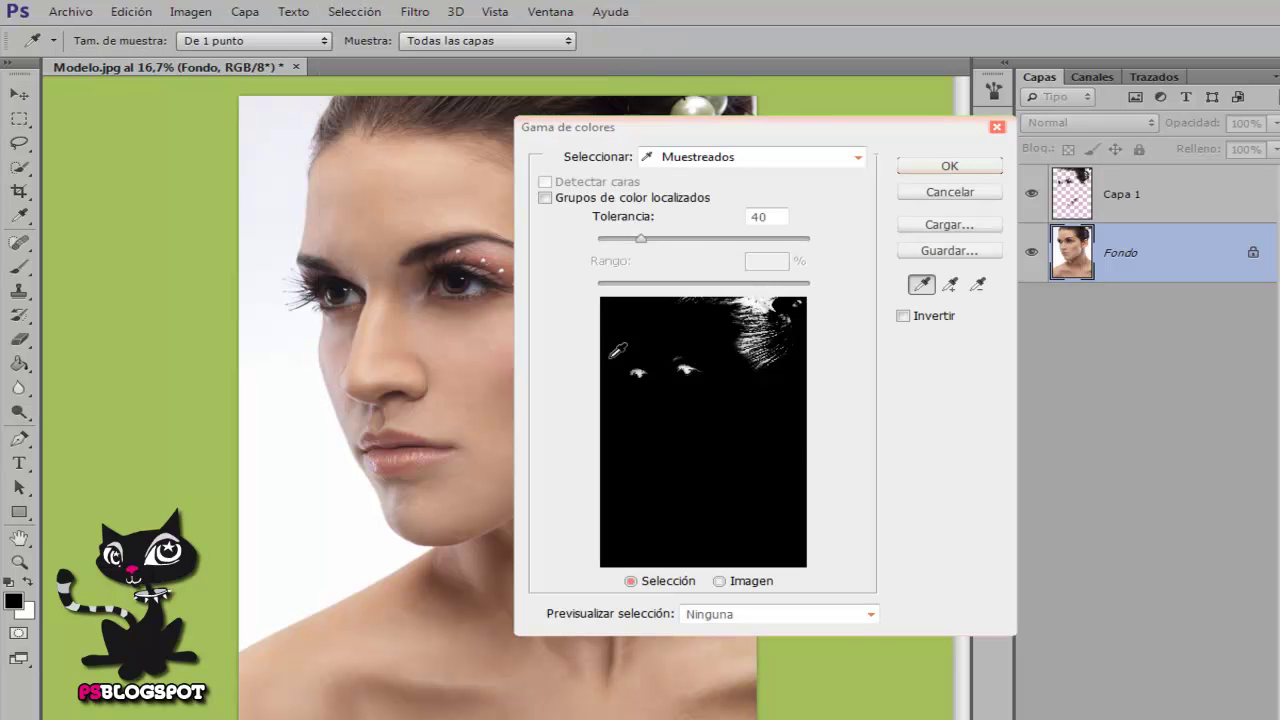
left_click(731, 158)
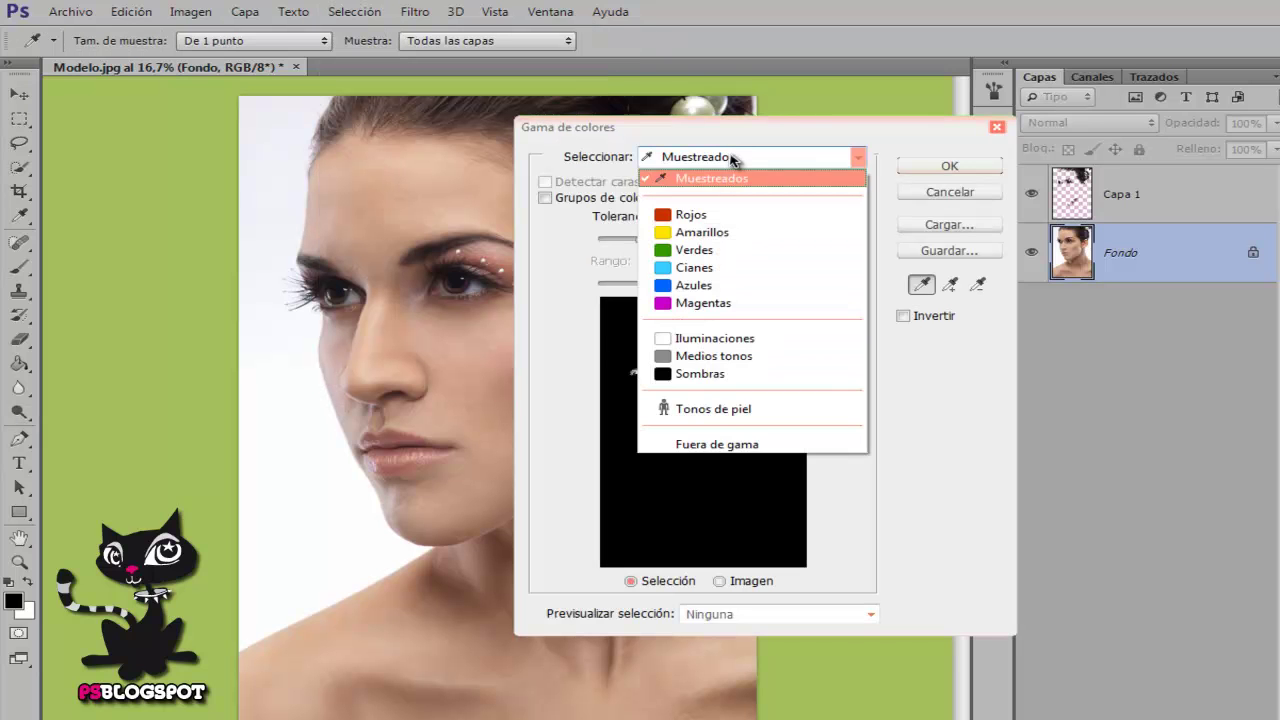
left_click(711, 358)
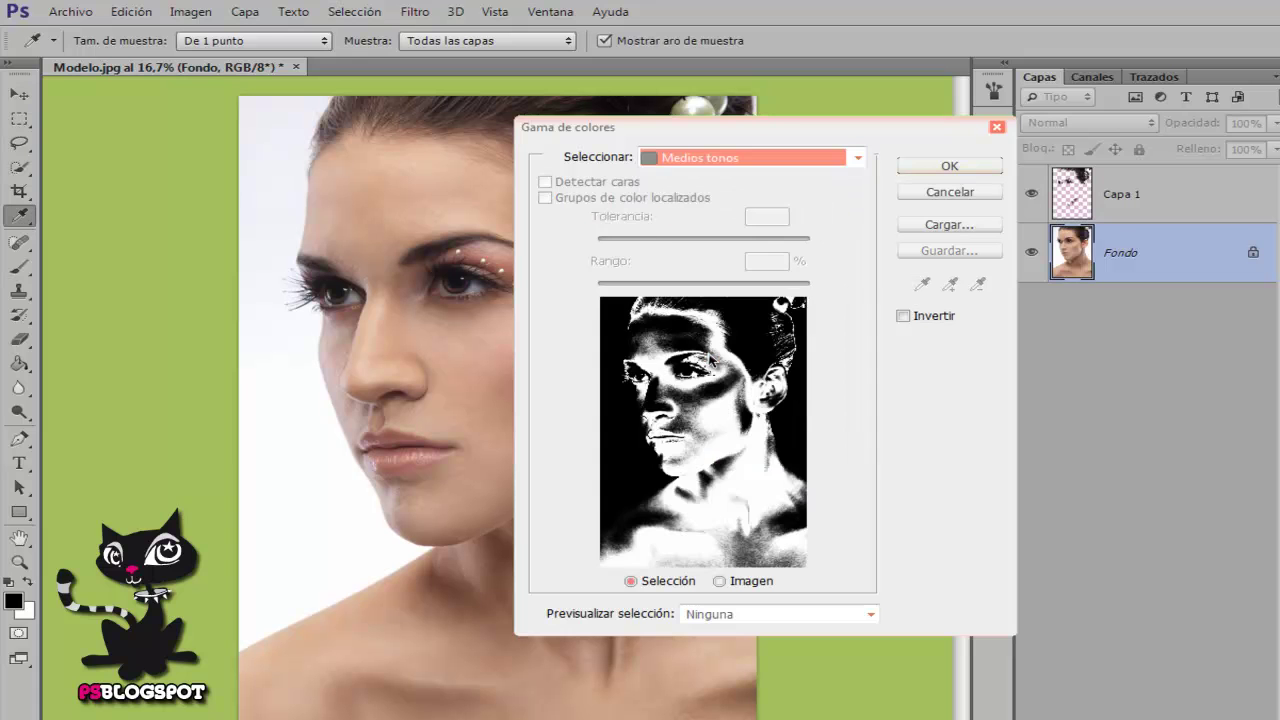
left_click(940, 170)
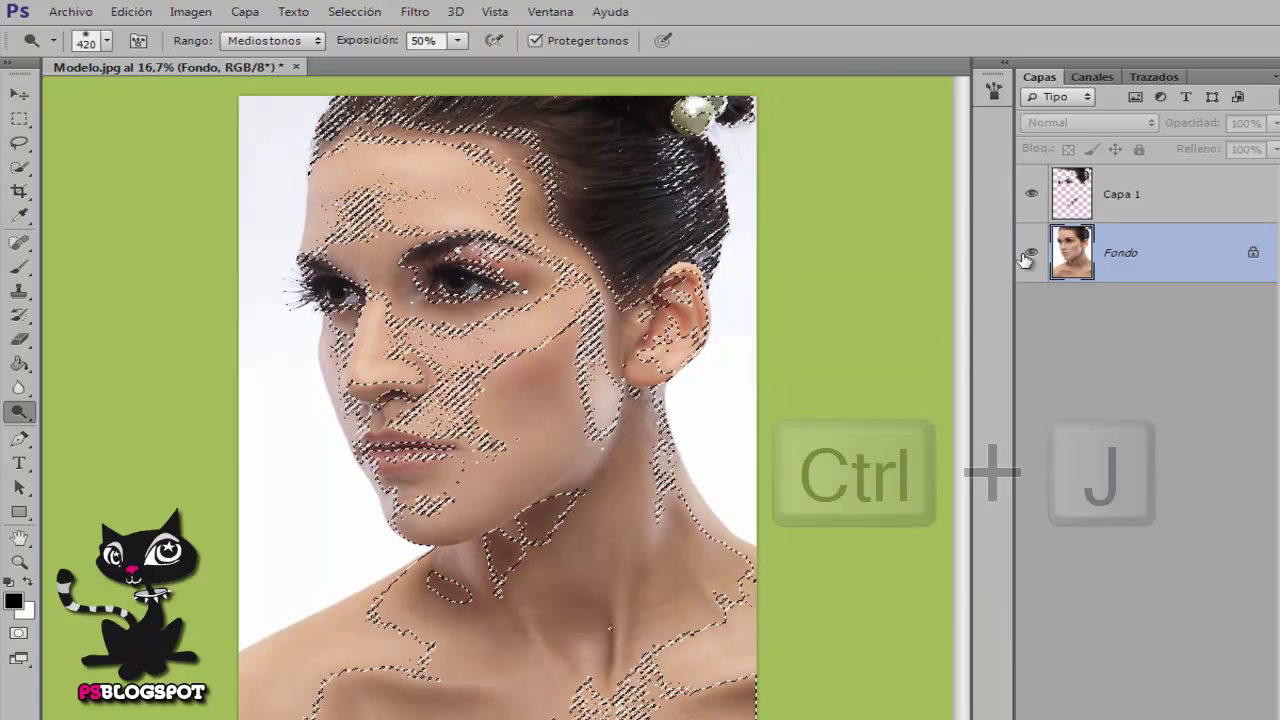
Copy the selected midtones to a new layer and hide the Fondo layer
key("ctrl+j")
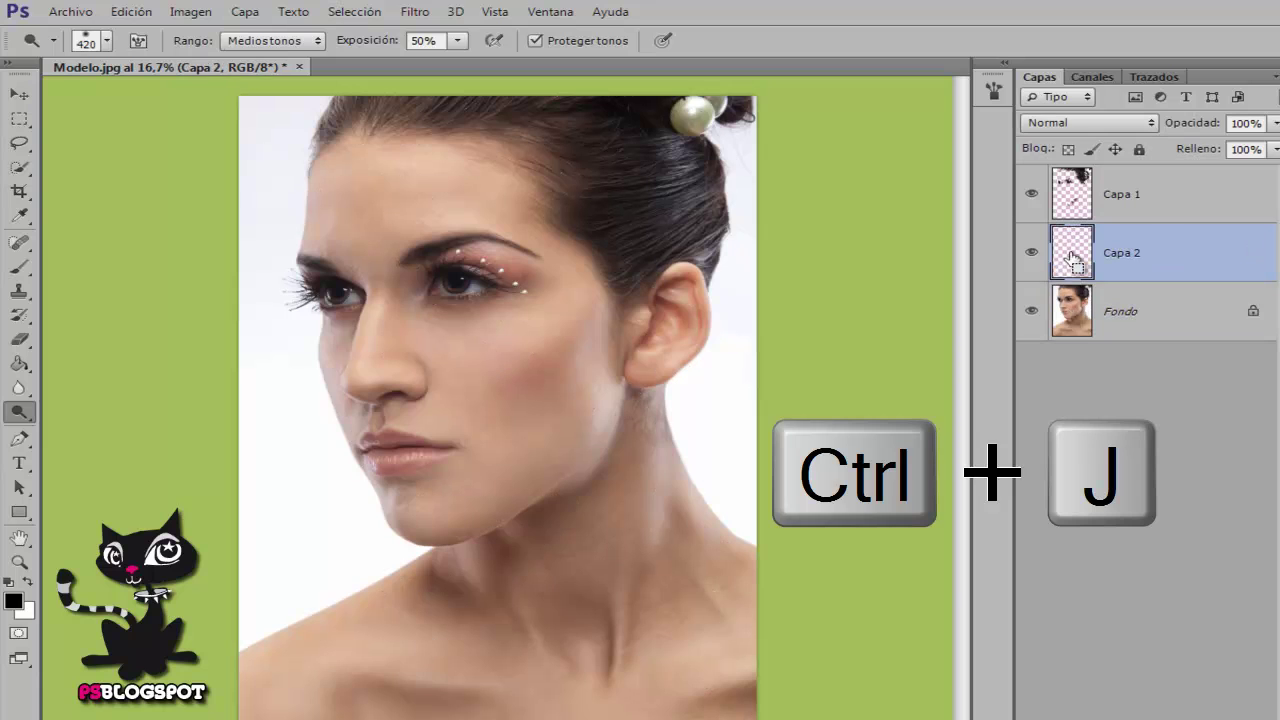
left_click(1031, 311)
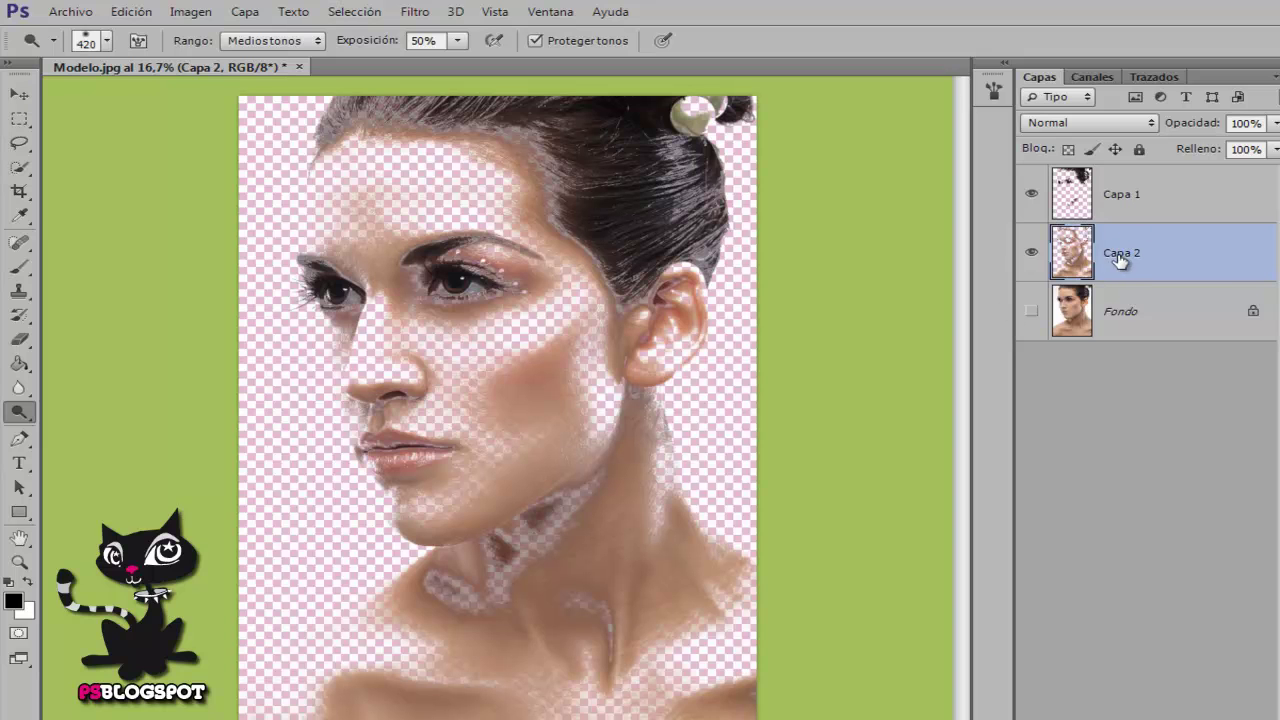
left_click(1033, 254)
left_click(1033, 254)
Fill the midtones layer Capa 2 with 50% gris in Normal mode at 100% opacity, preserving transparency
left_click(130, 13)
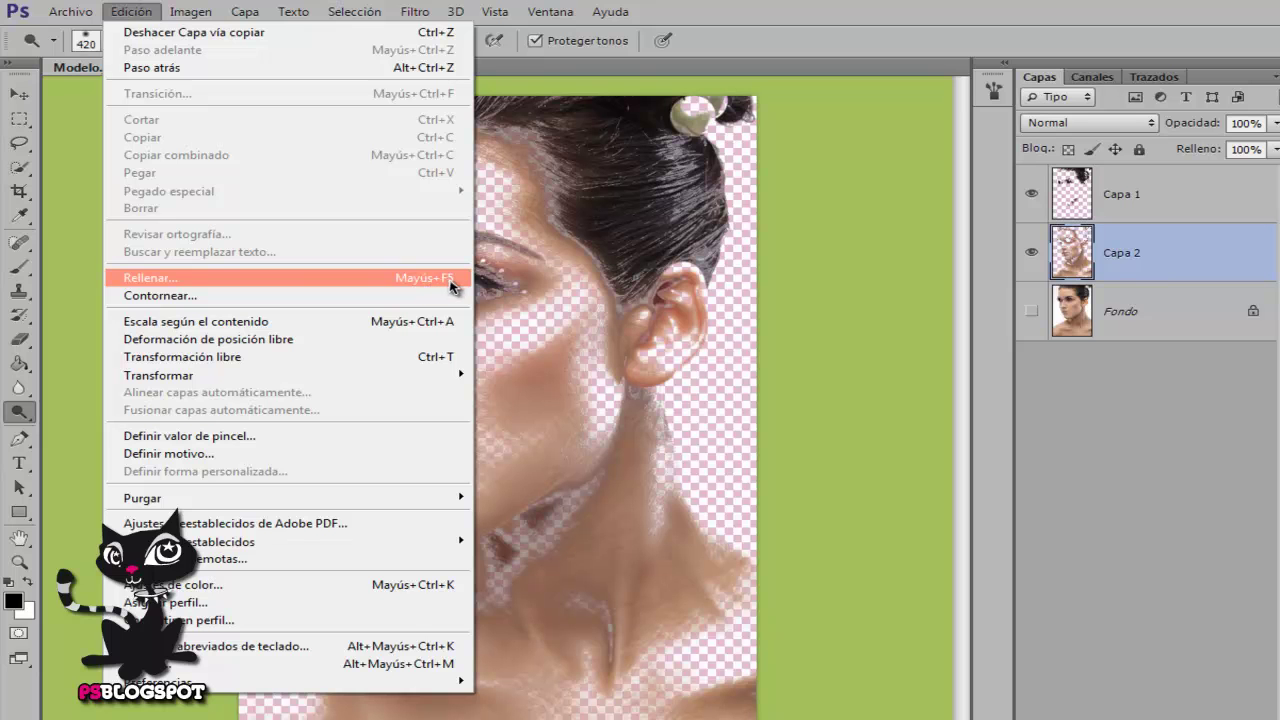
left_click(402, 286)
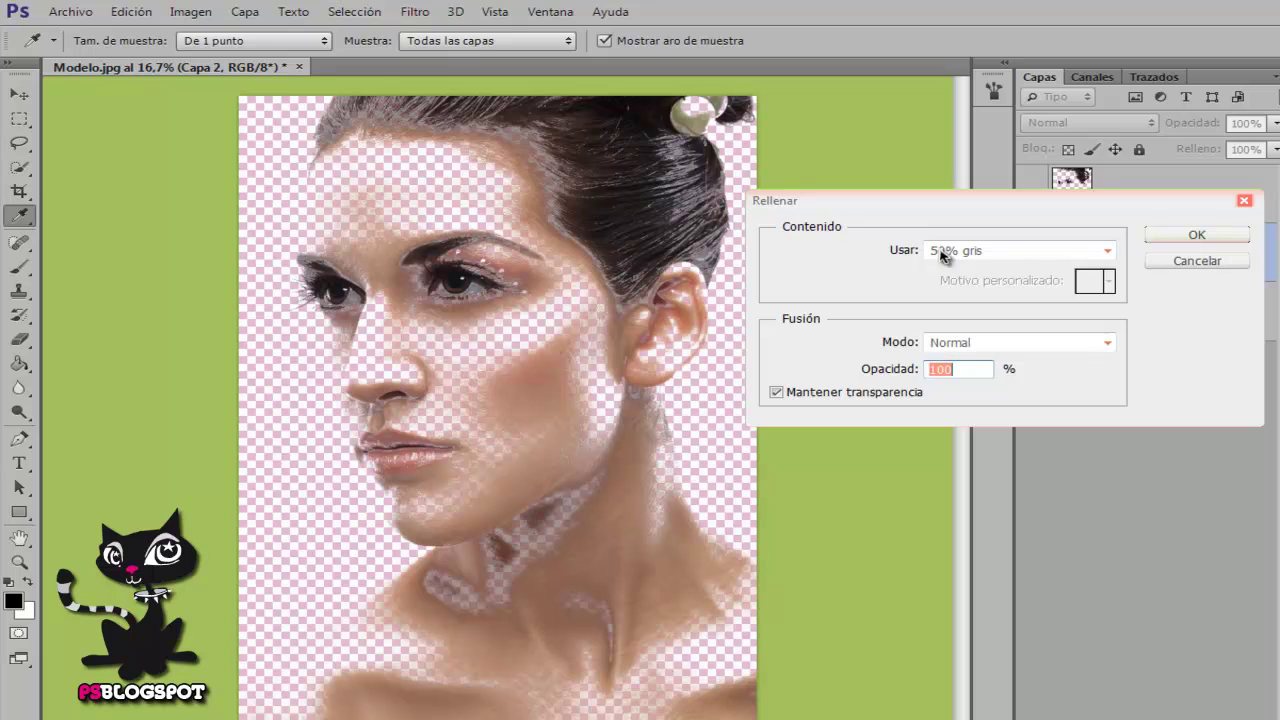
left_click(1108, 251)
left_click(988, 404)
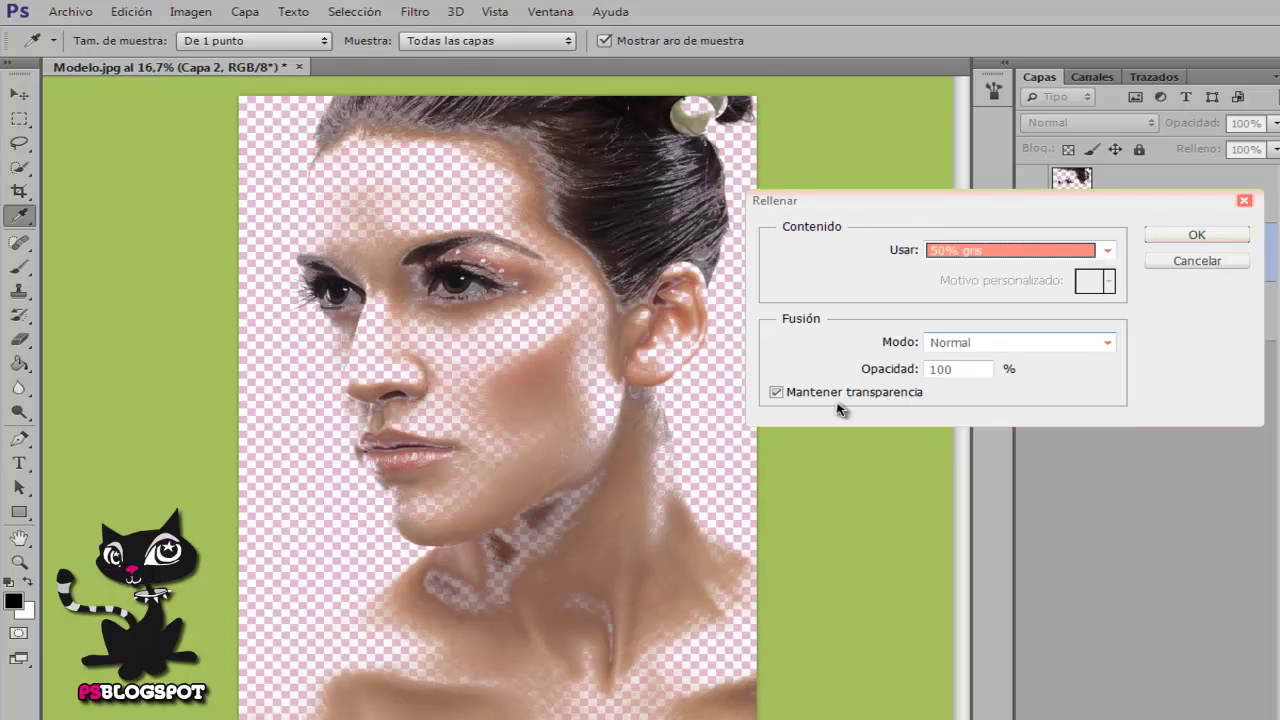
left_click(777, 393)
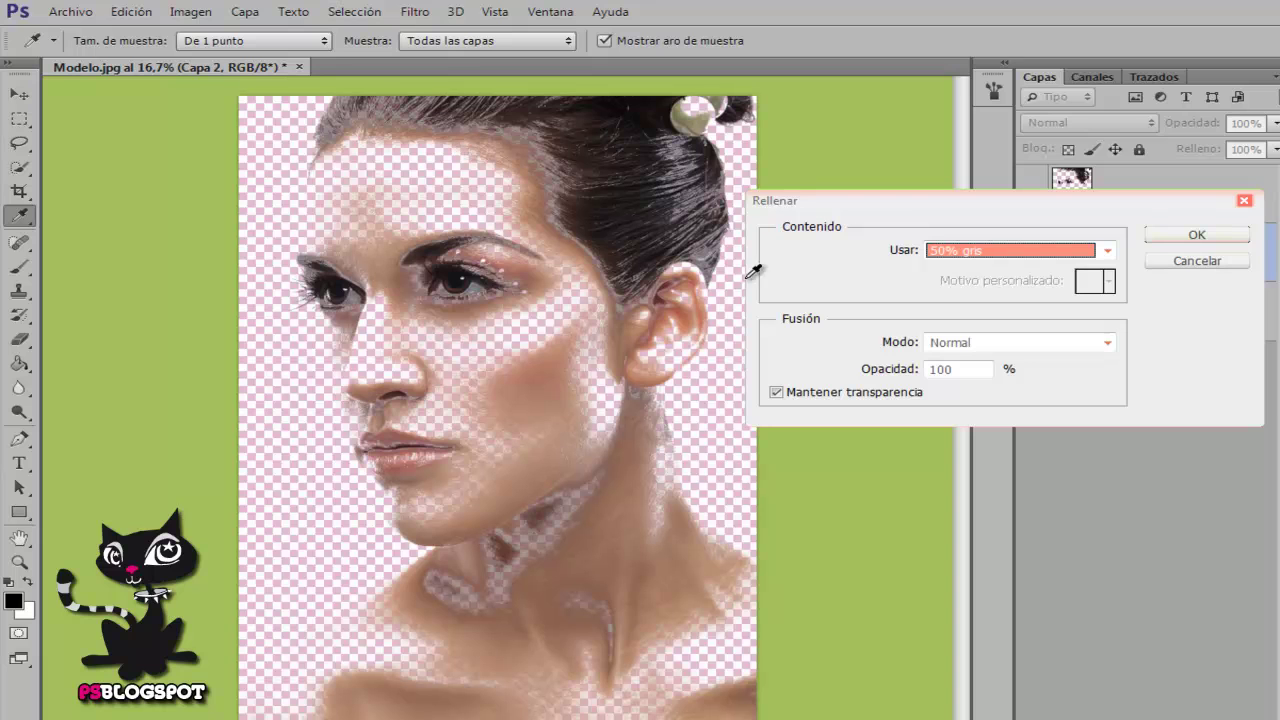
left_click(1186, 238)
key("o")
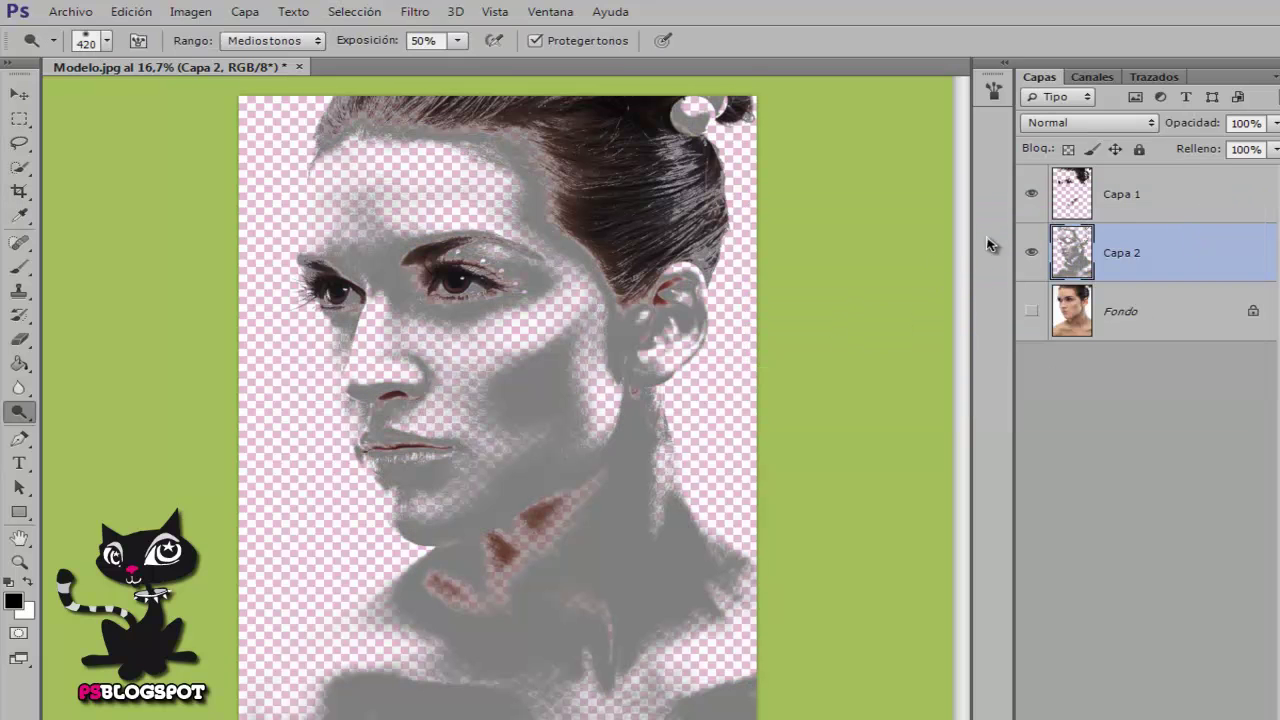
Fill the shadows layer Capa 1 with Negro in Normal mode at 100% opacity, preserving transparency
left_click(1160, 210)
left_click(1033, 197)
left_click(1033, 197)
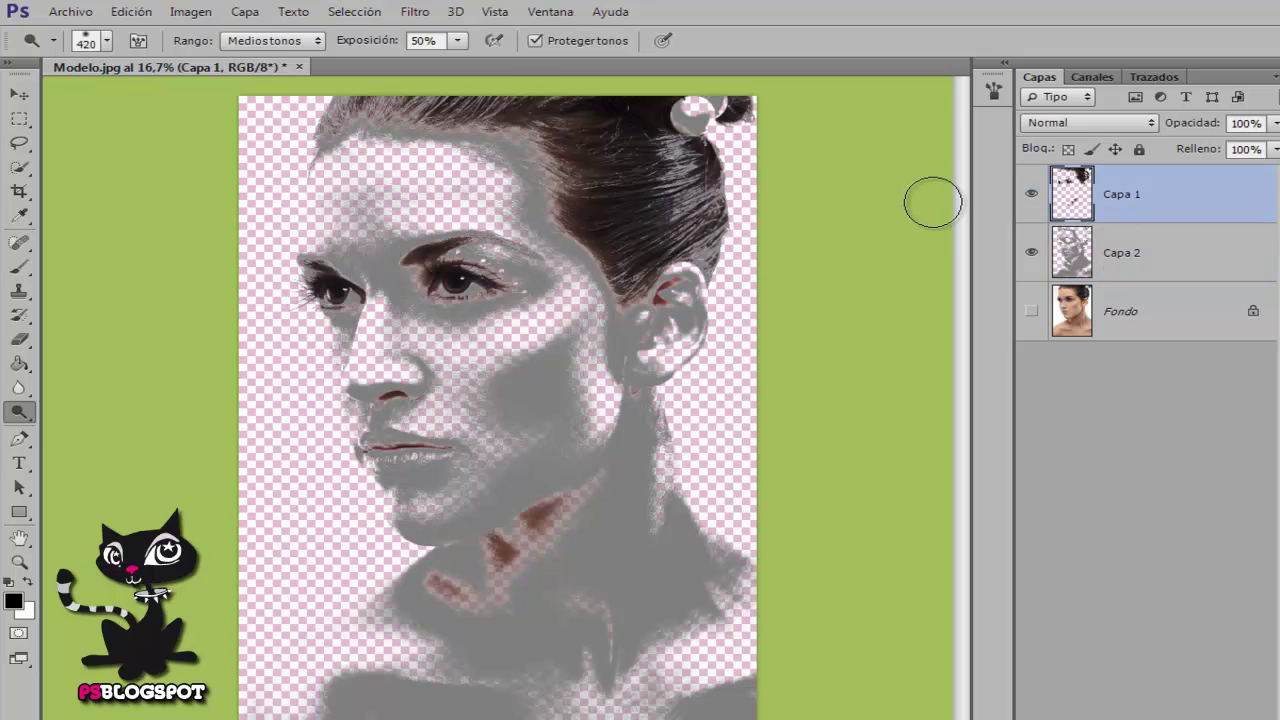
left_click(131, 12)
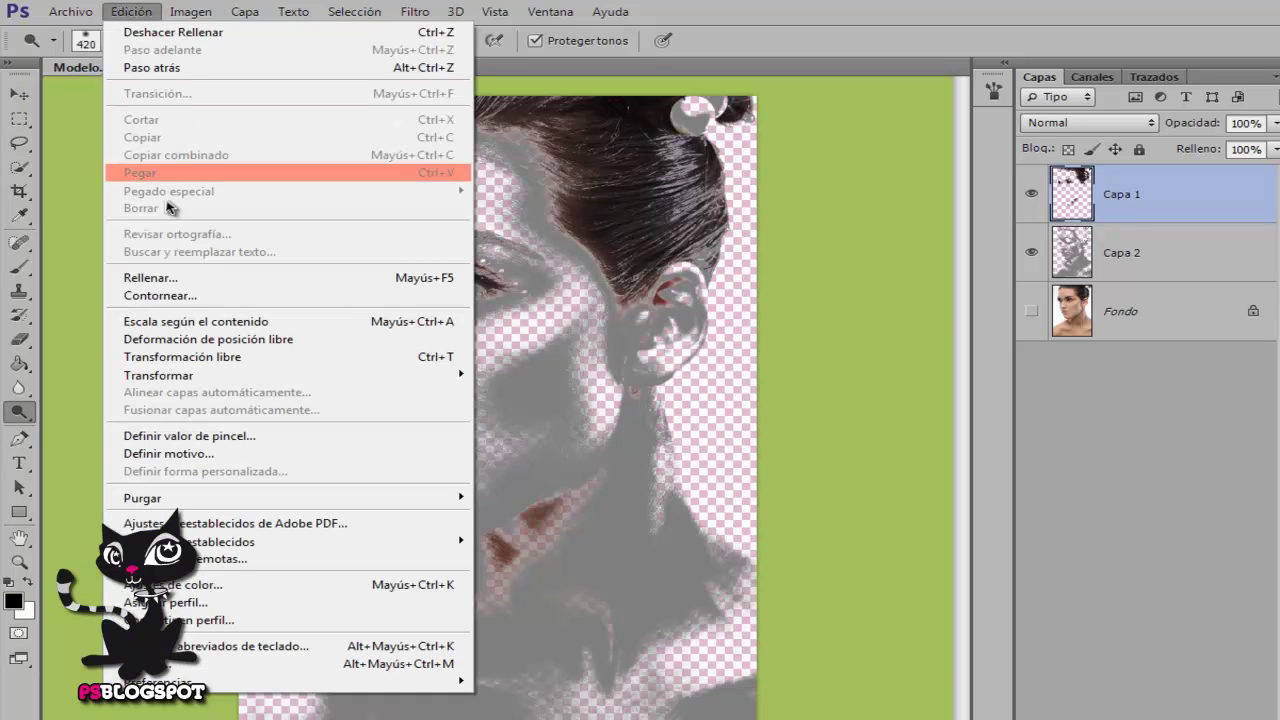
left_click(177, 276)
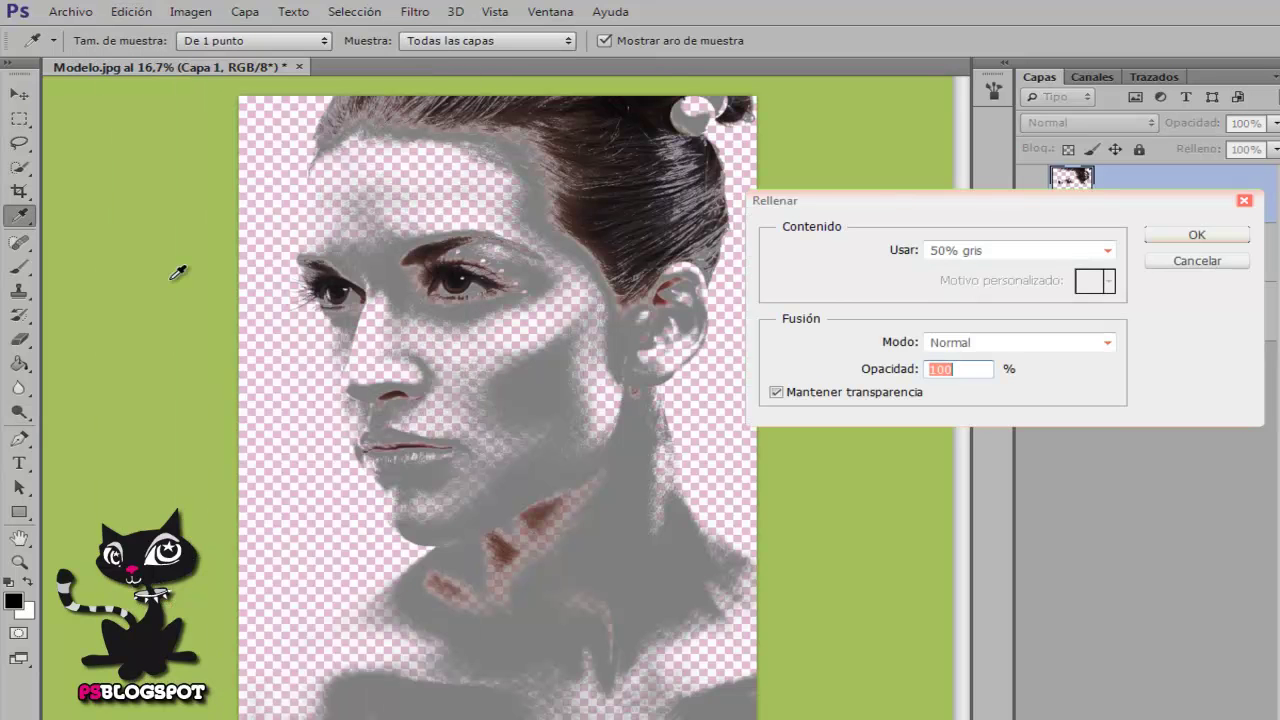
left_click(957, 251)
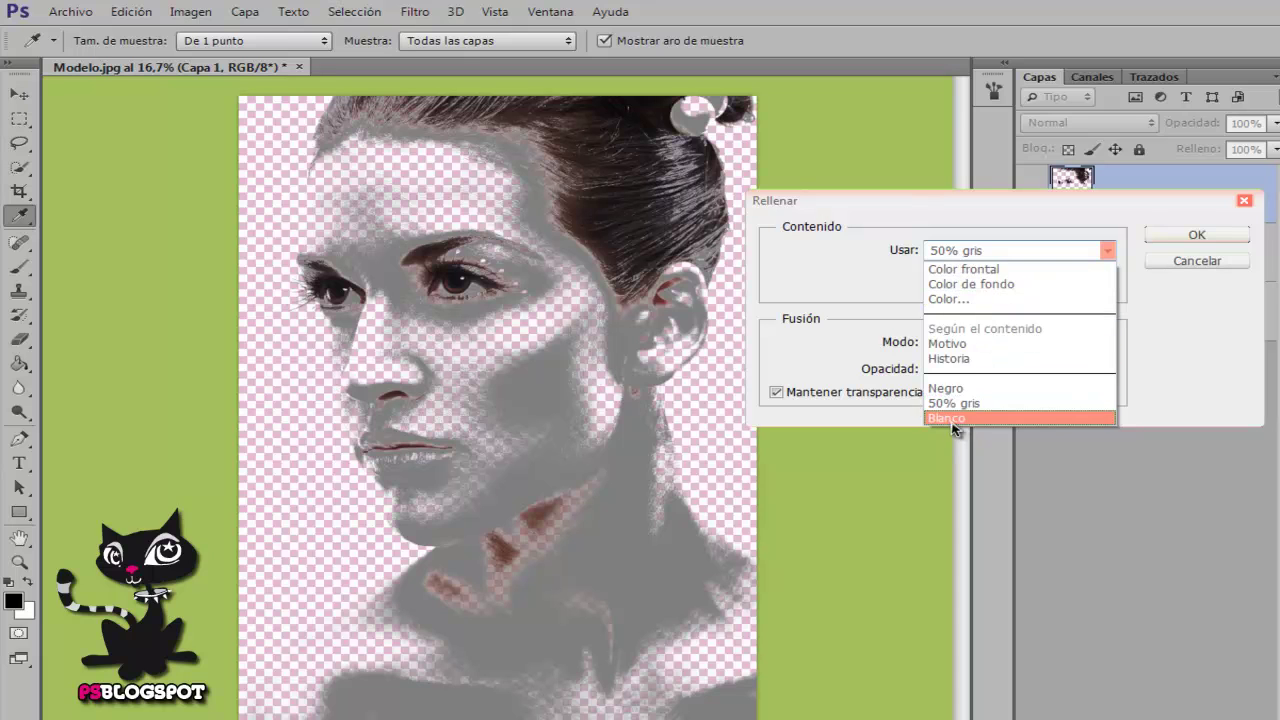
left_click(955, 389)
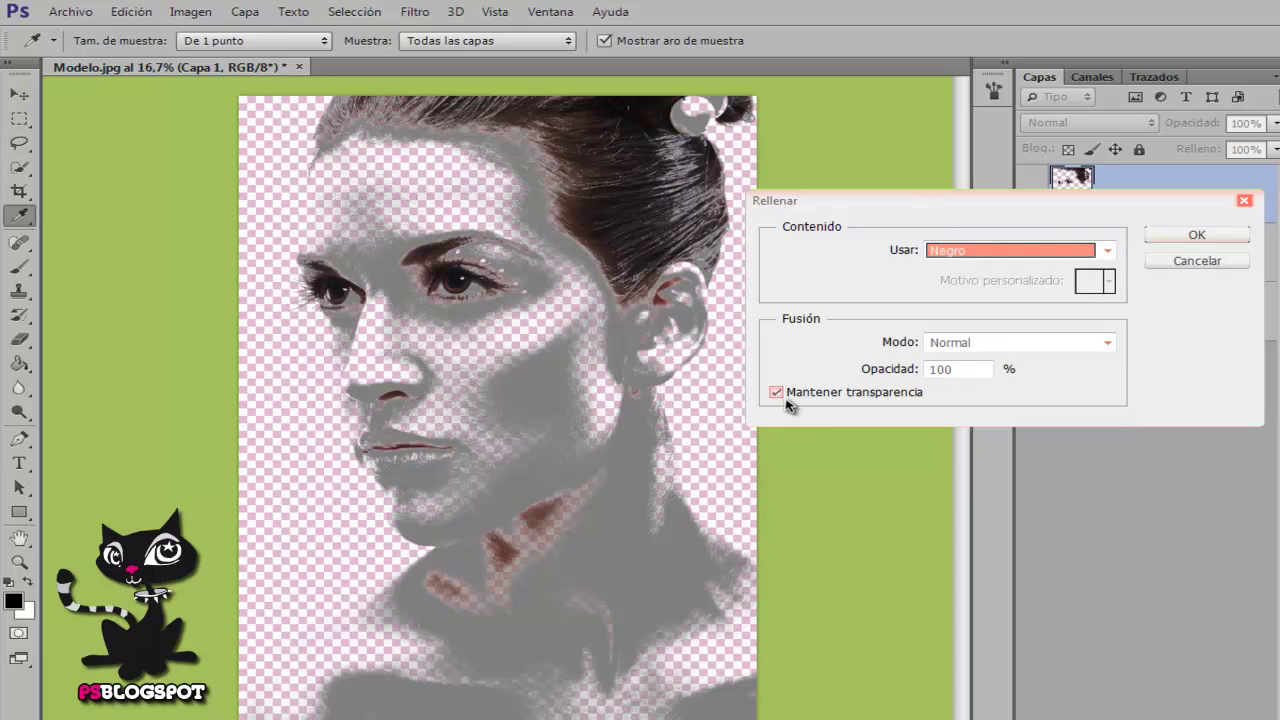
left_click(1190, 236)
key("o")
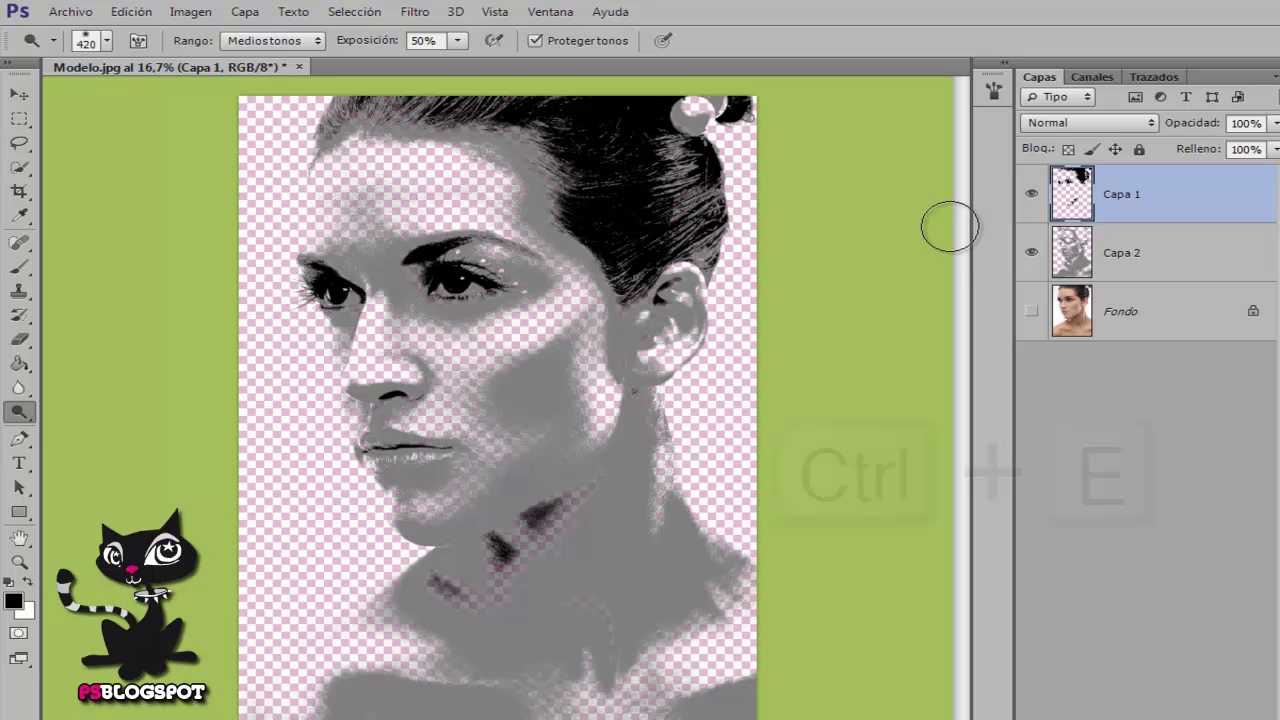
Merge the shadows layer into the midtones layer and rename the merged layer Imagen
key("ctrl+e")
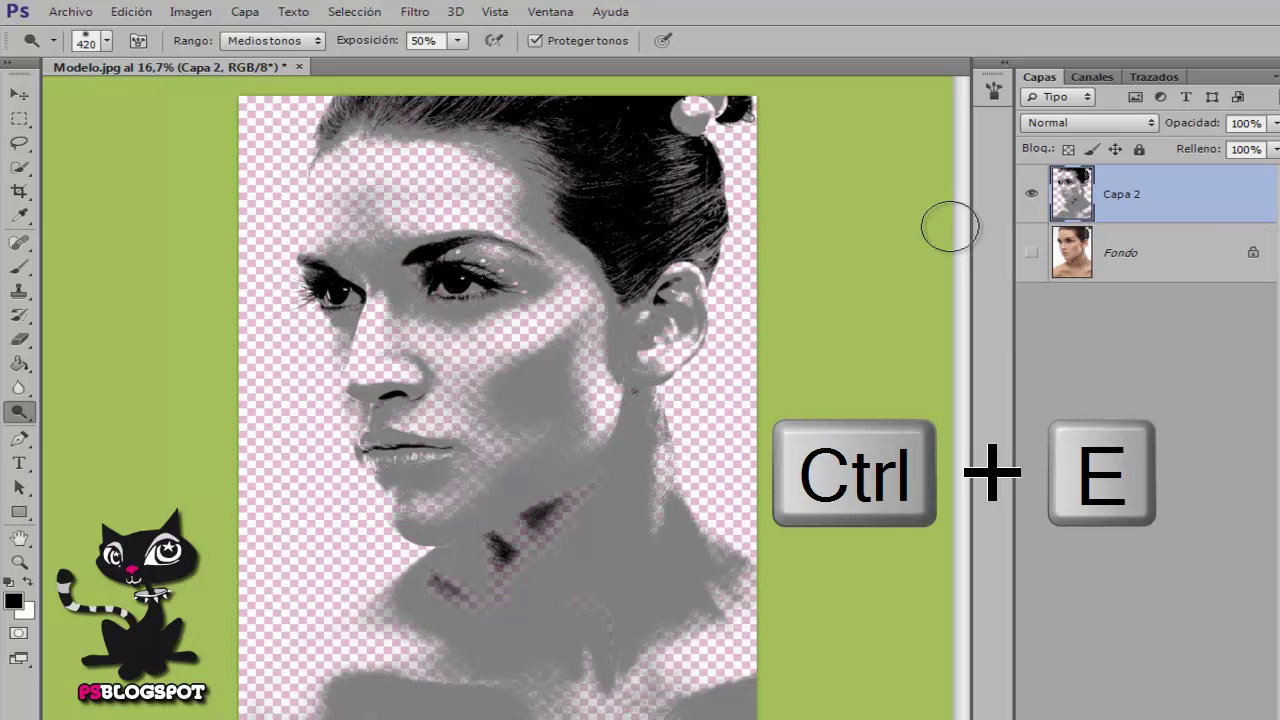
double_click(1122, 194)
key("BackSpace")
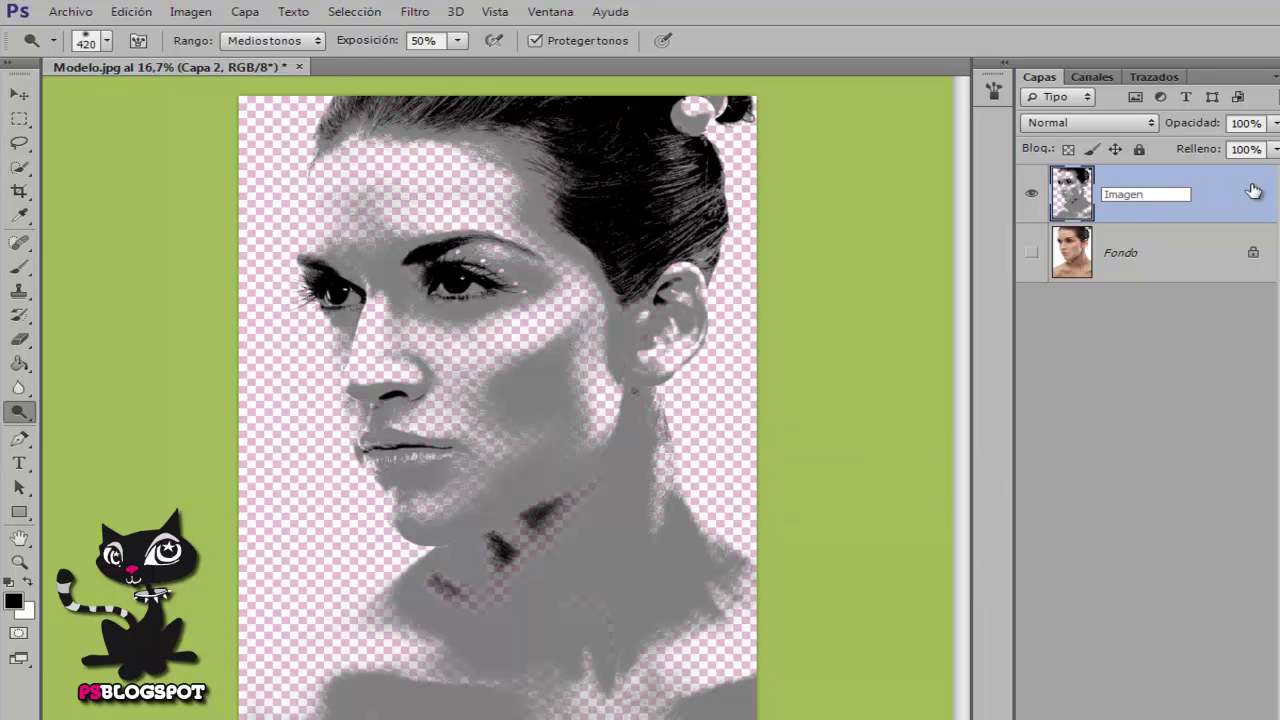
key("Return")
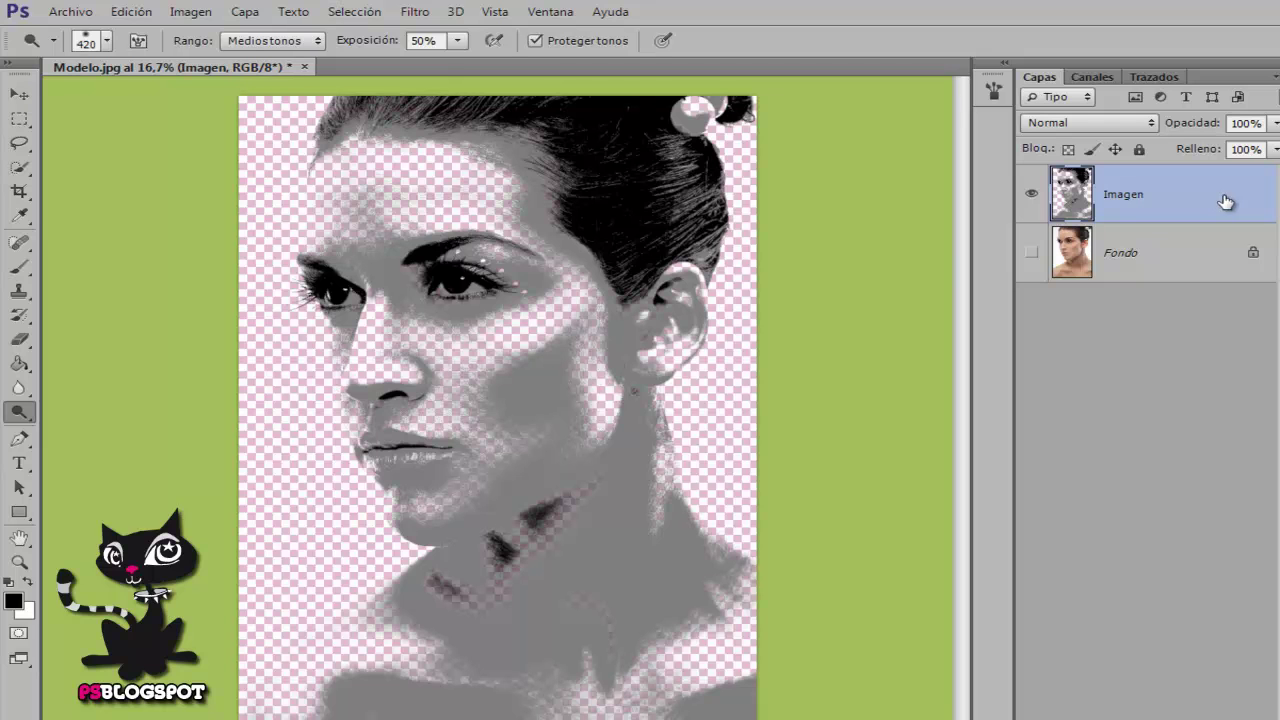
Hide the Imagen layer and draw a paragraph text box across nearly the full width of the canvas near its upper edge
left_click(1031, 197)
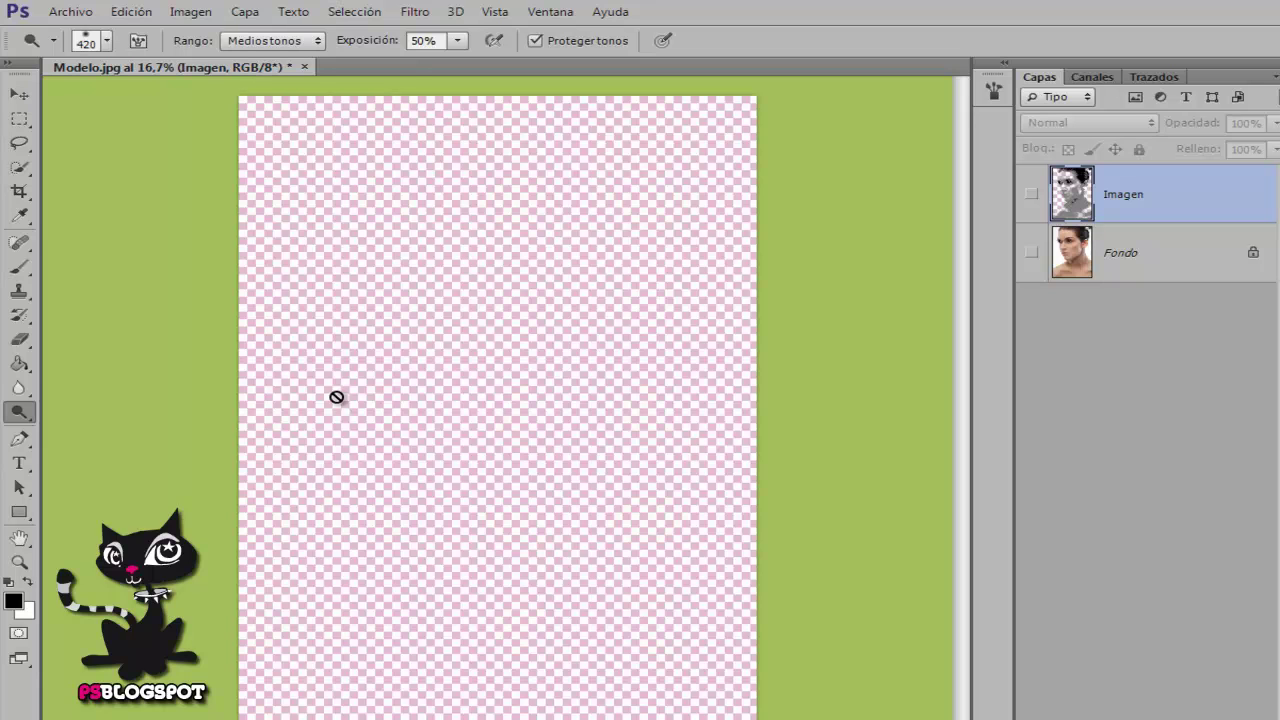
left_click(18, 466)
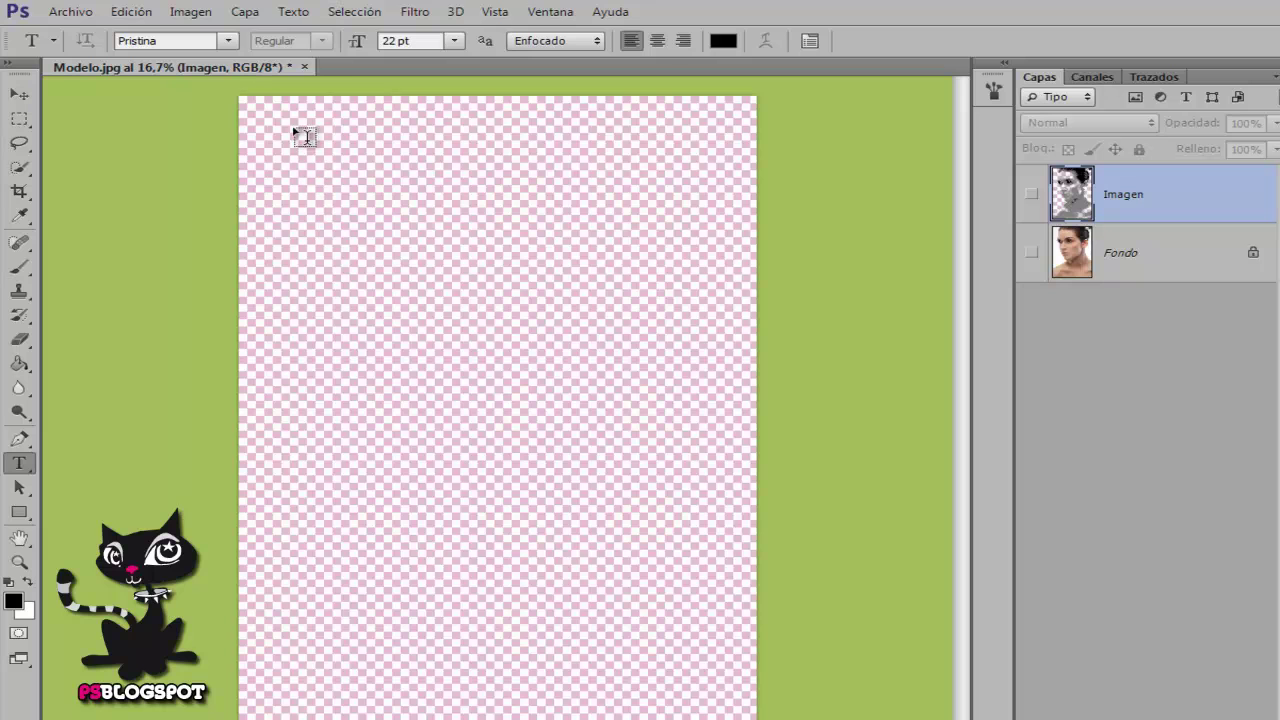
left_click_drag(261, 126, 731, 340)
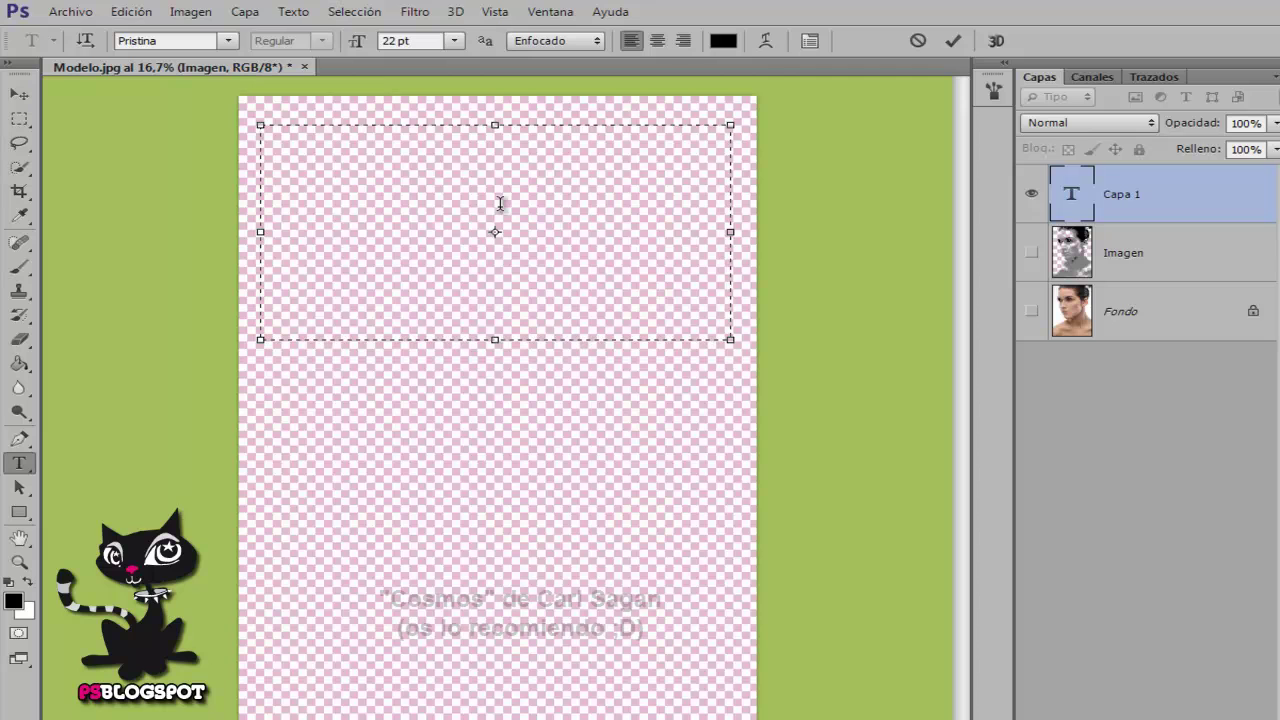
Paste the passage starting "Pero la maravilla mayor de Alejandría" into the text box at 32 pt and extend the box slightly downward
key("ctrl+v")
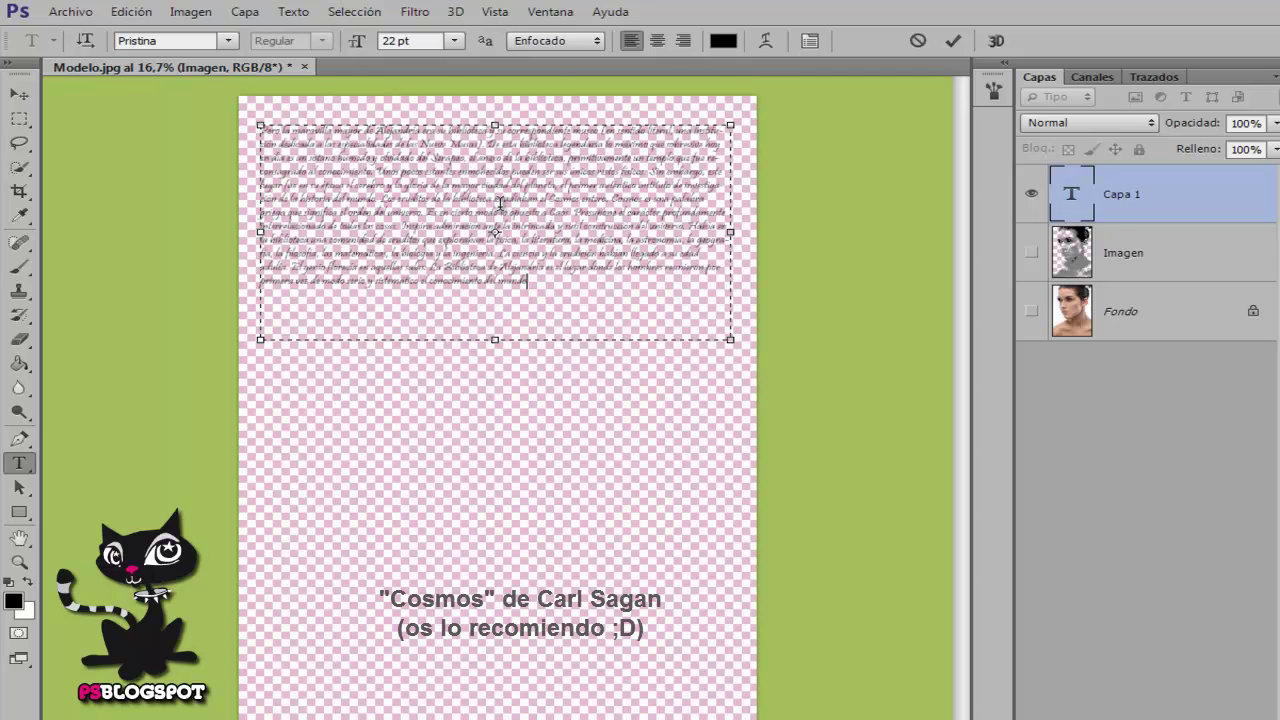
left_click_drag(546, 283, 262, 114)
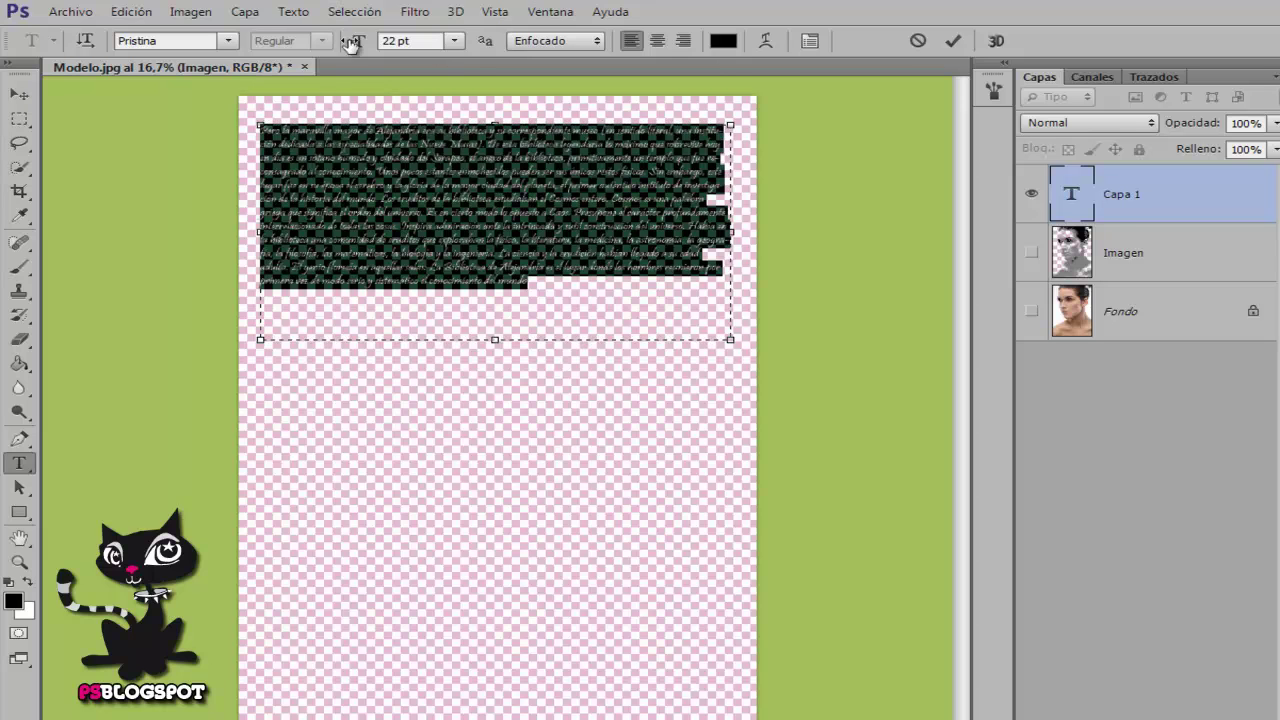
left_click(228, 40)
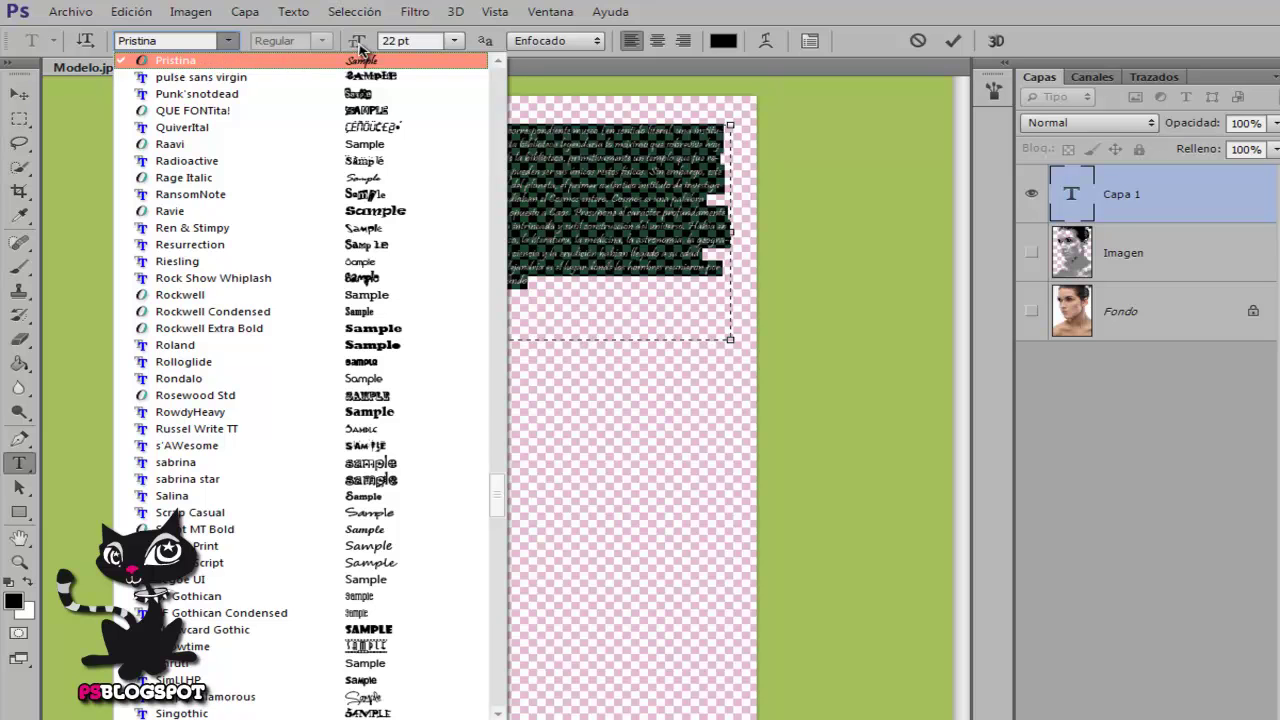
left_click(360, 45)
left_click_drag(360, 45, 367, 47)
left_click(731, 337)
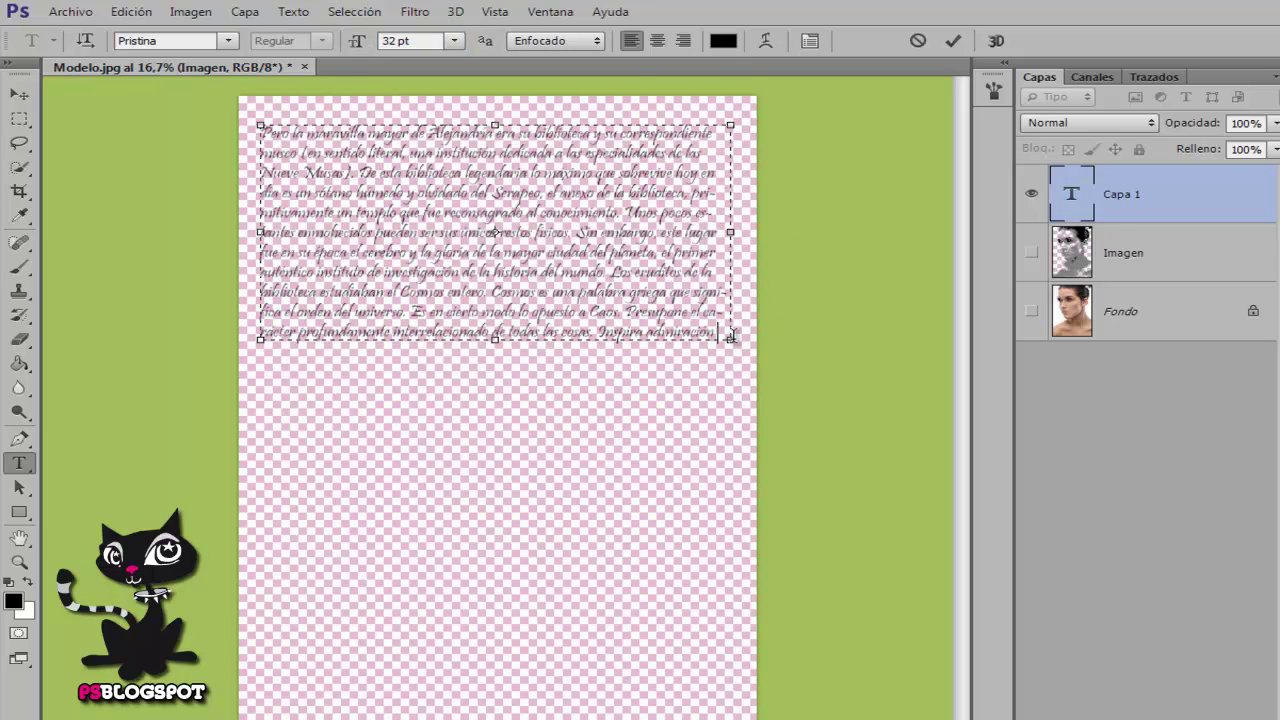
key("ctrl+Return")
key("v")
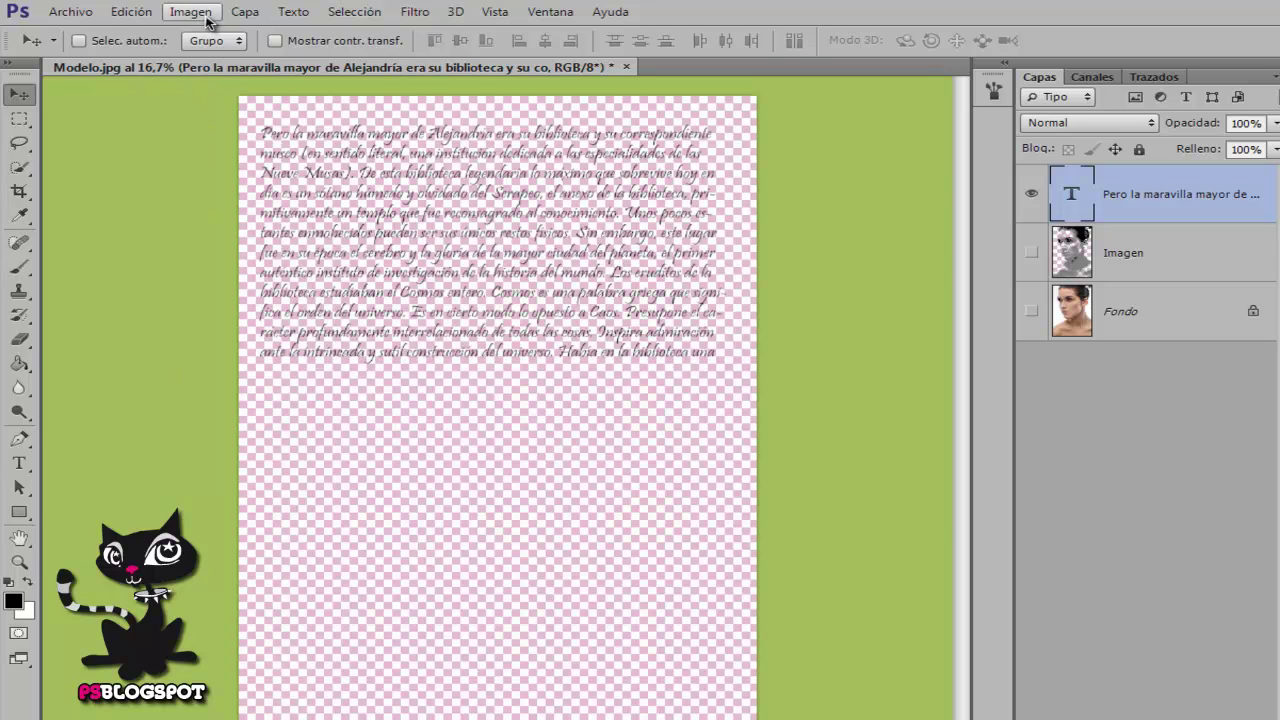
Define the text block as a brush preset named Texto
left_click(131, 12)
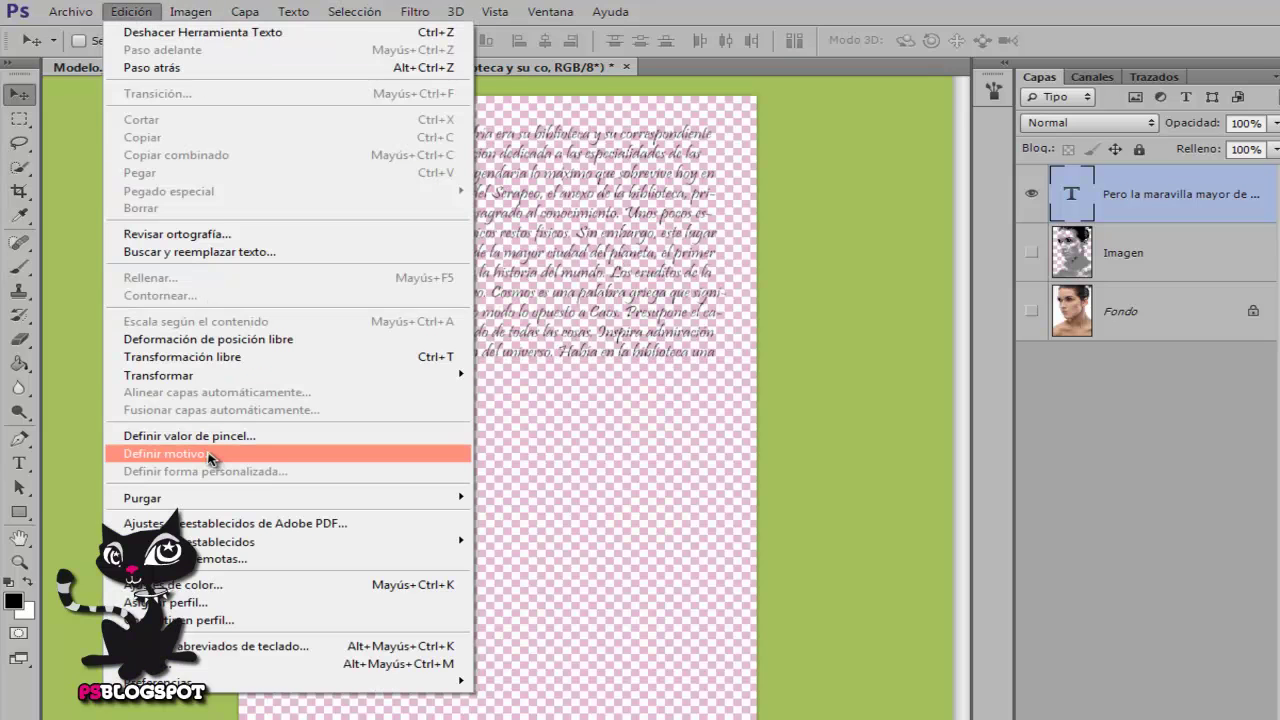
left_click(268, 437)
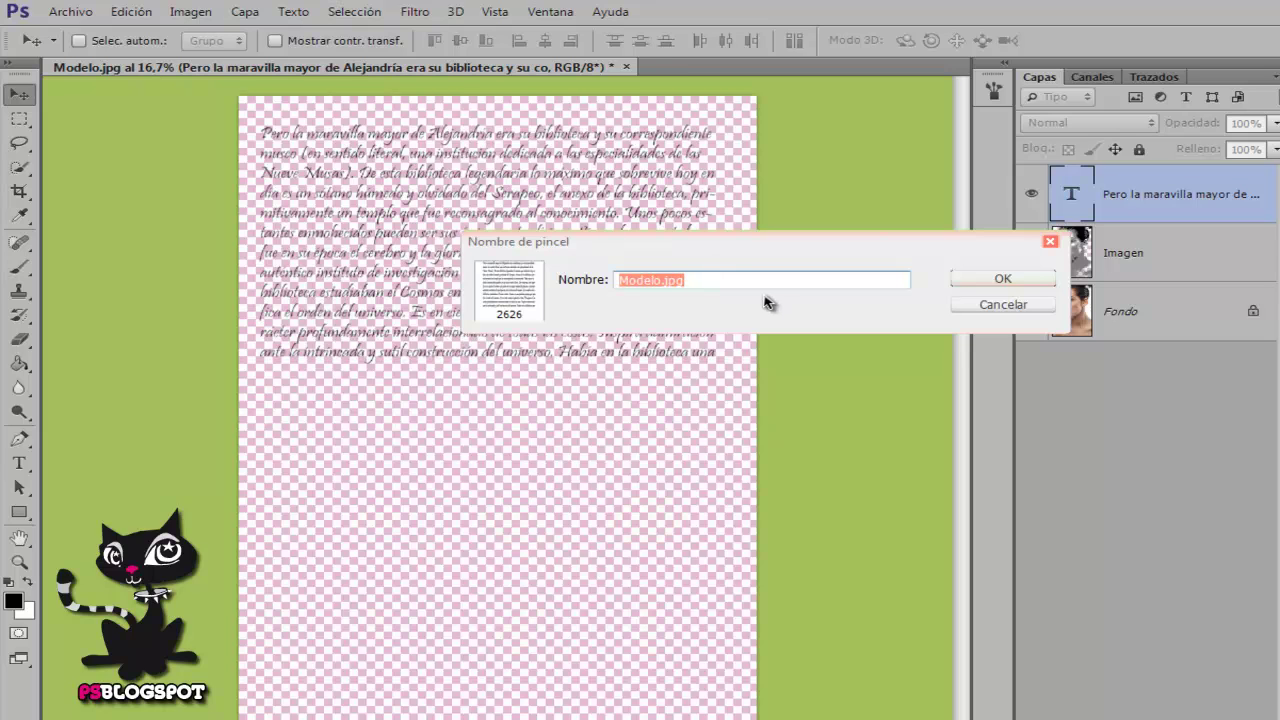
type("Texto")
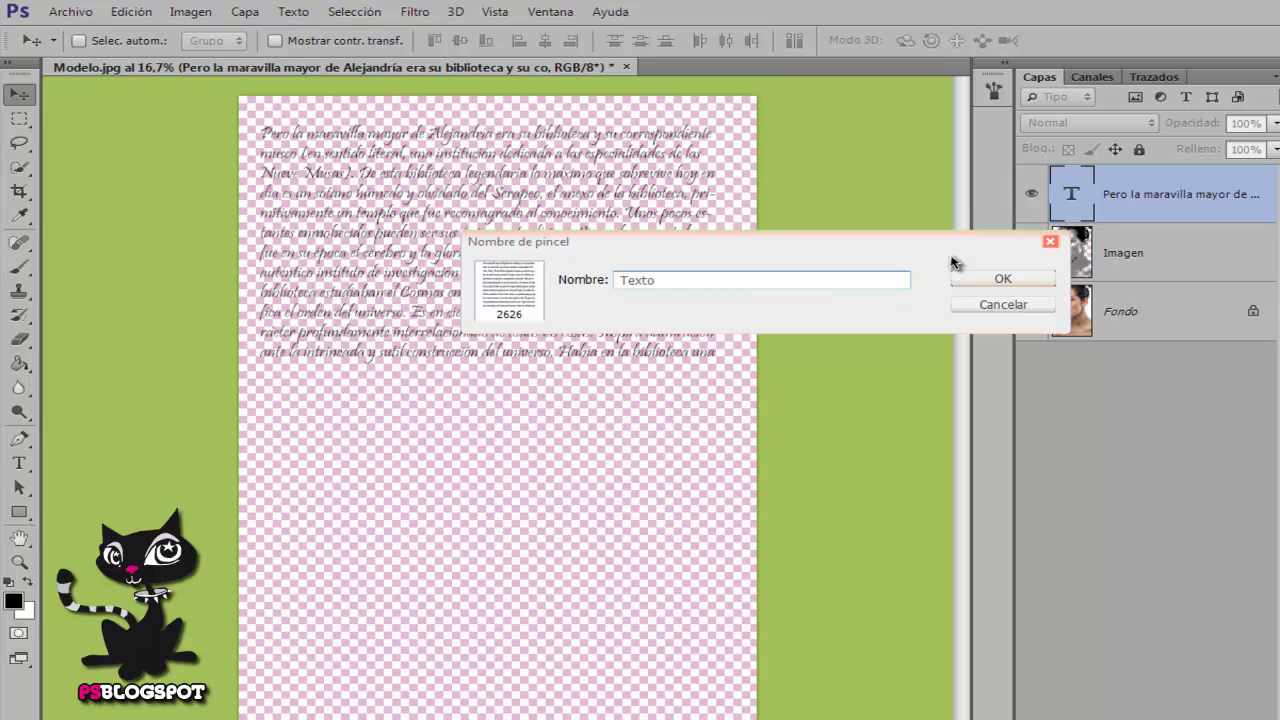
left_click(1000, 279)
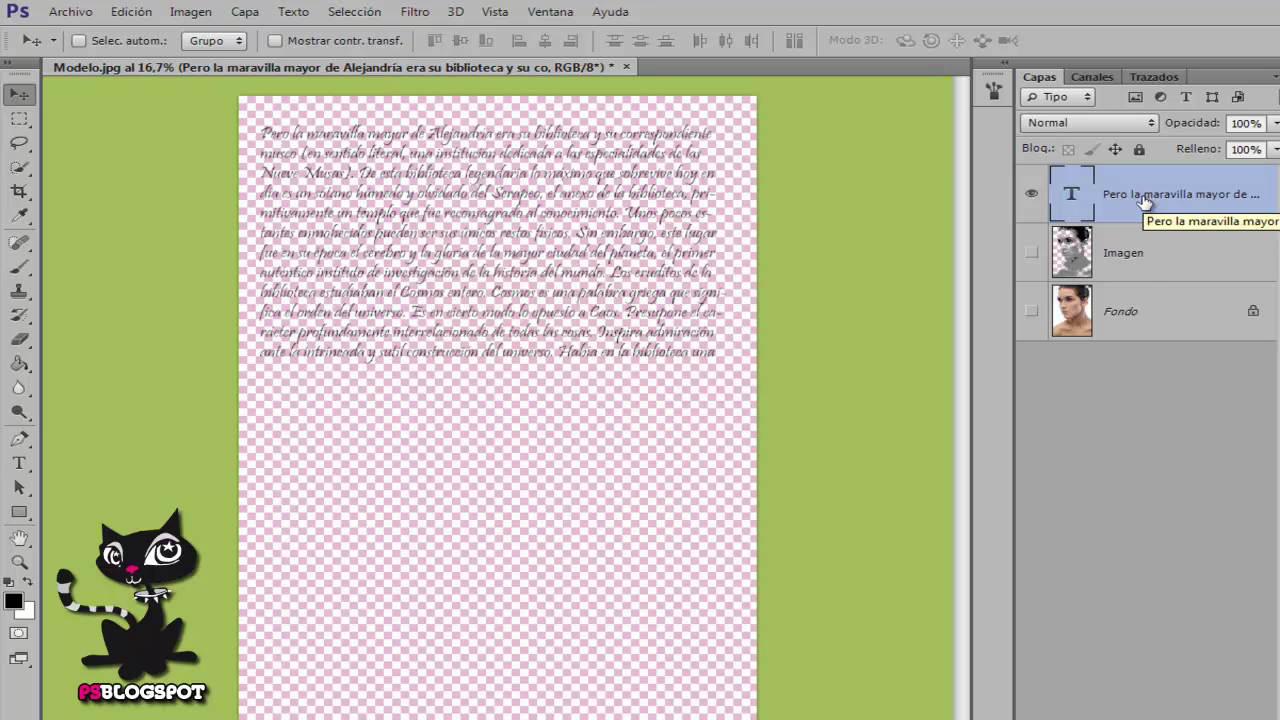
Delete the text layer and create a new empty layer named Texto above the Imagen layer
key("Delete")
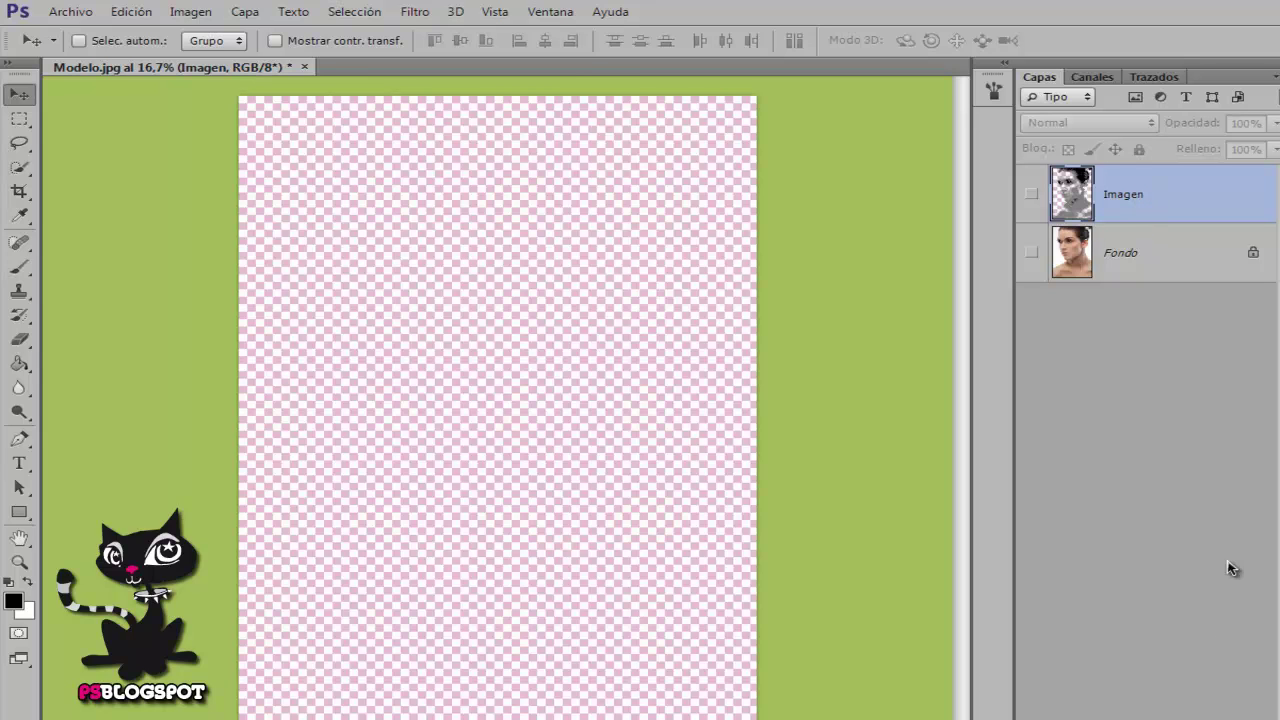
key("ctrl+shift+alt+n")
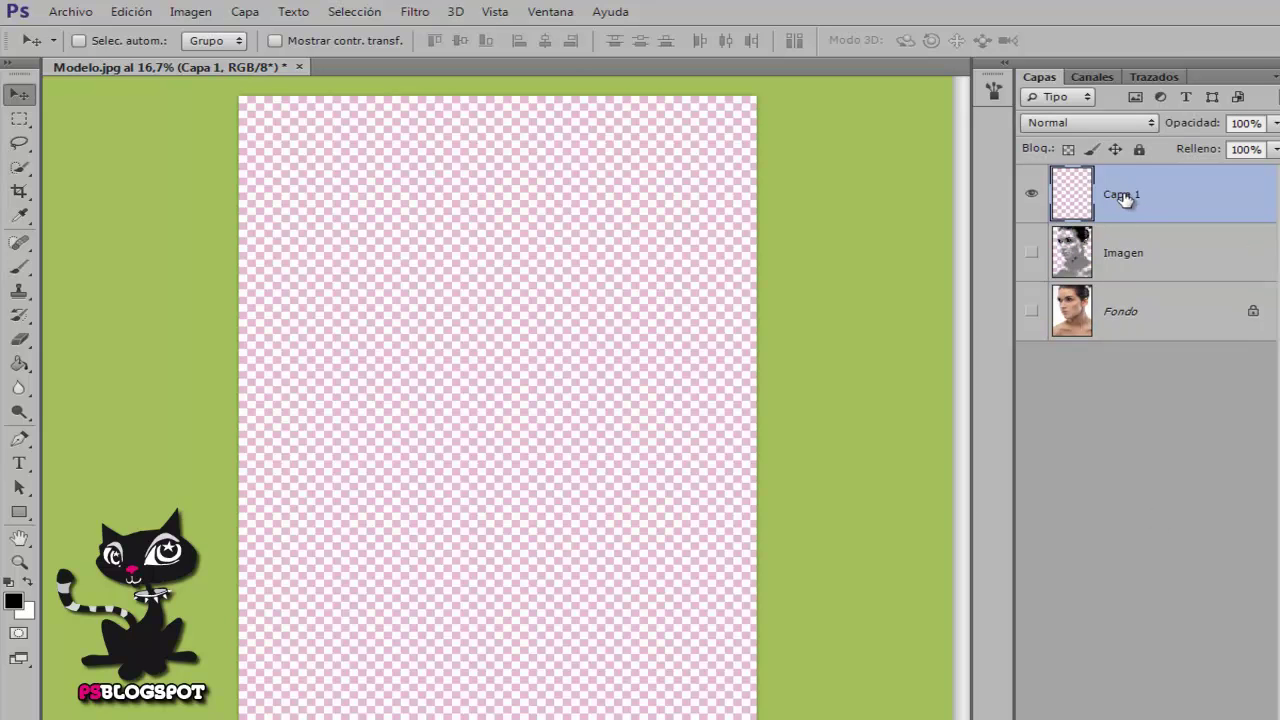
double_click(1123, 194)
type("T")
left_click(1106, 172)
Choose the Brush tool with the 2626 px text tip for the Texto layer and enlarge the tip slightly
left_click(19, 267)
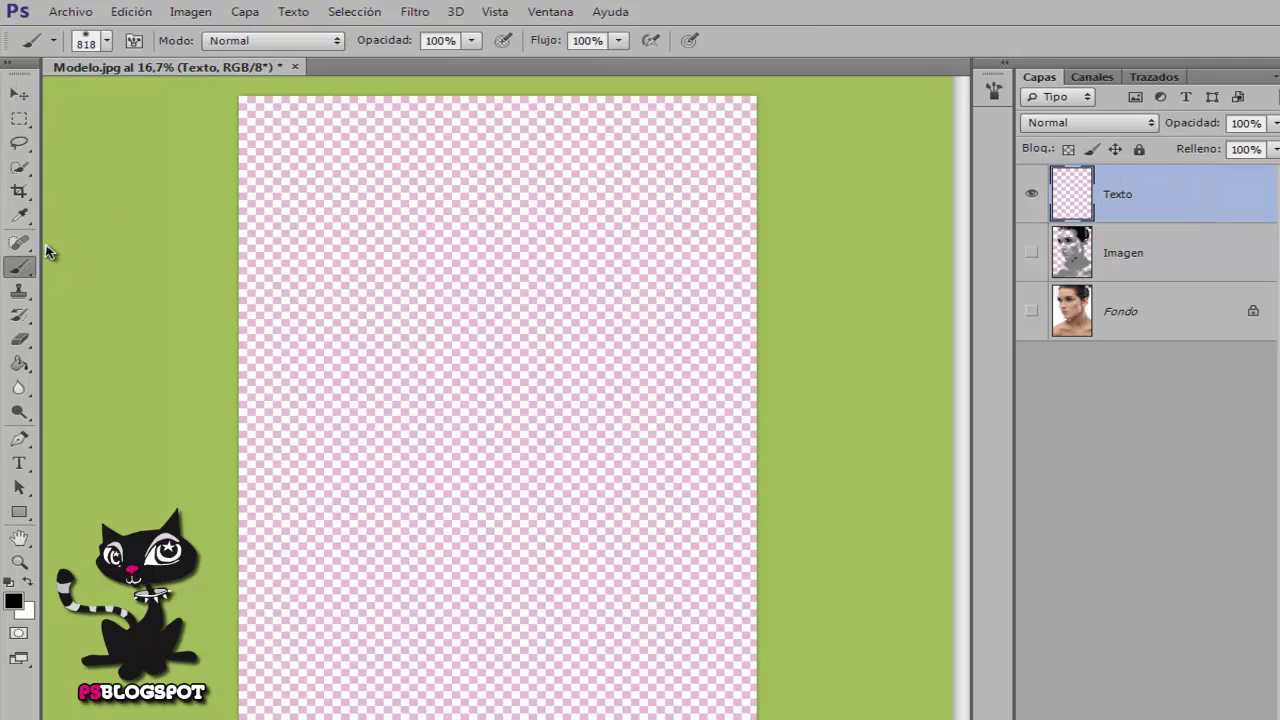
left_click(106, 41)
left_click_drag(334, 266, 334, 497)
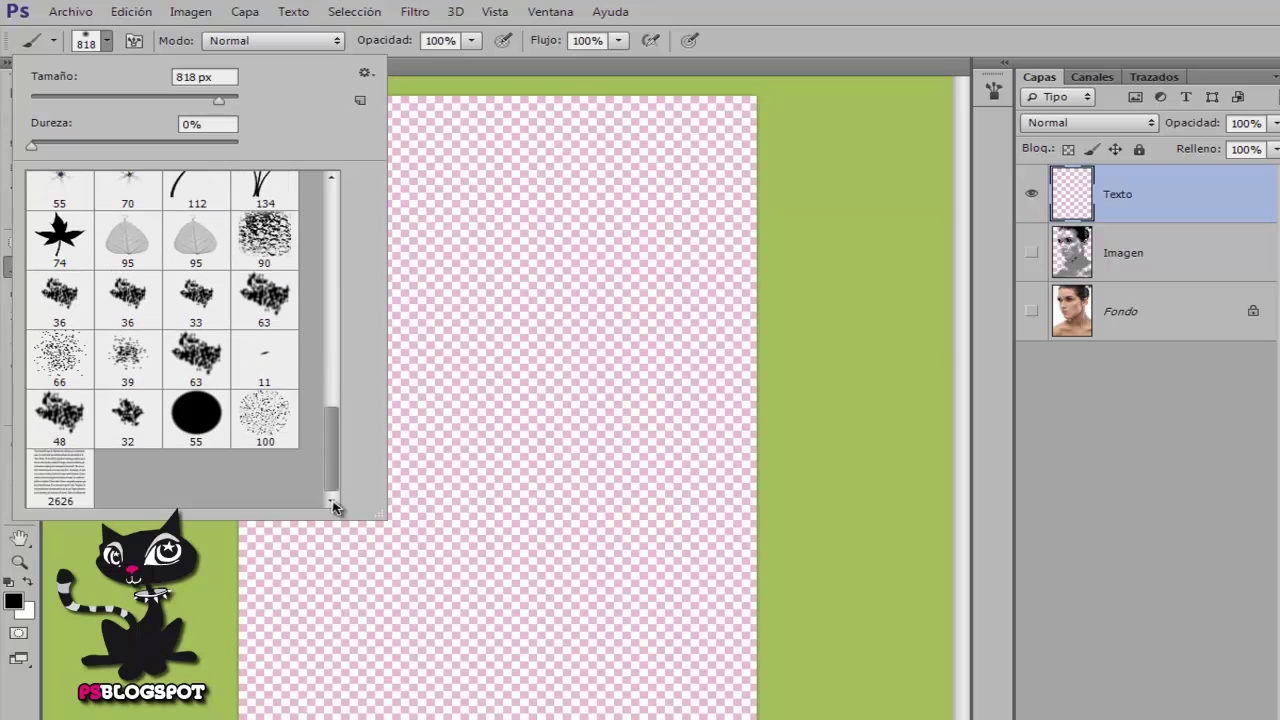
left_click(61, 479)
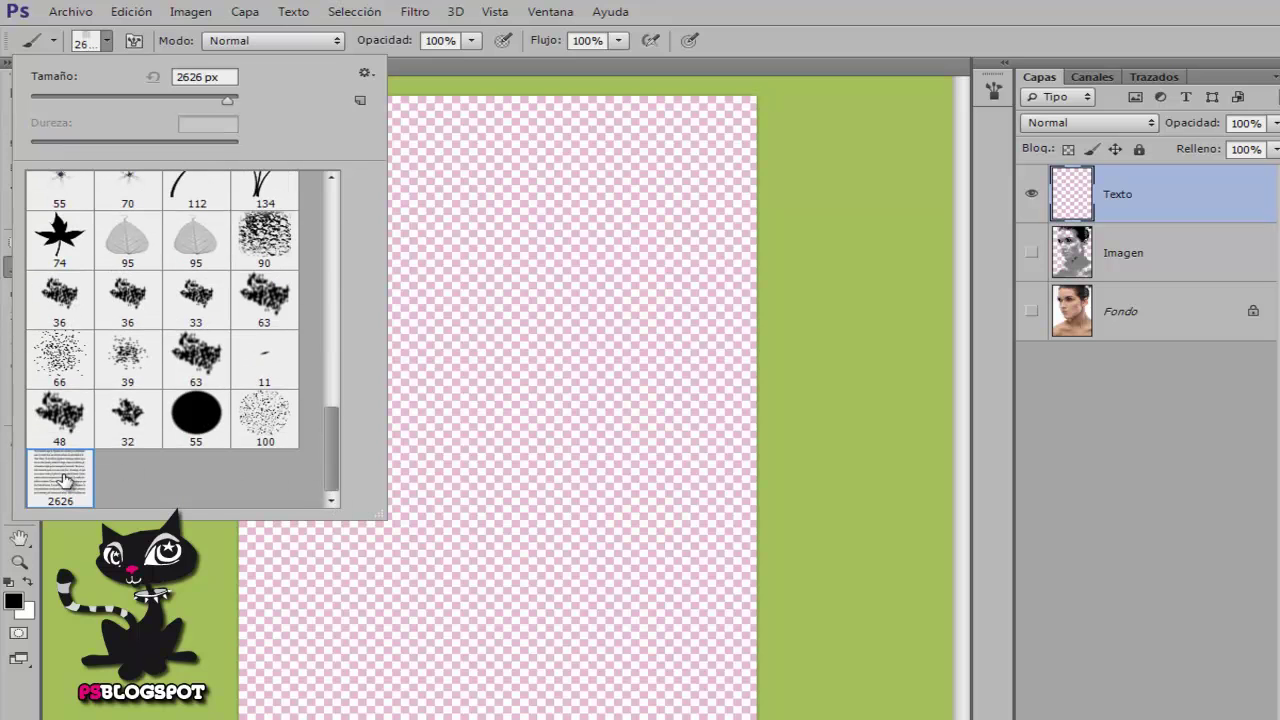
left_click(1125, 200)
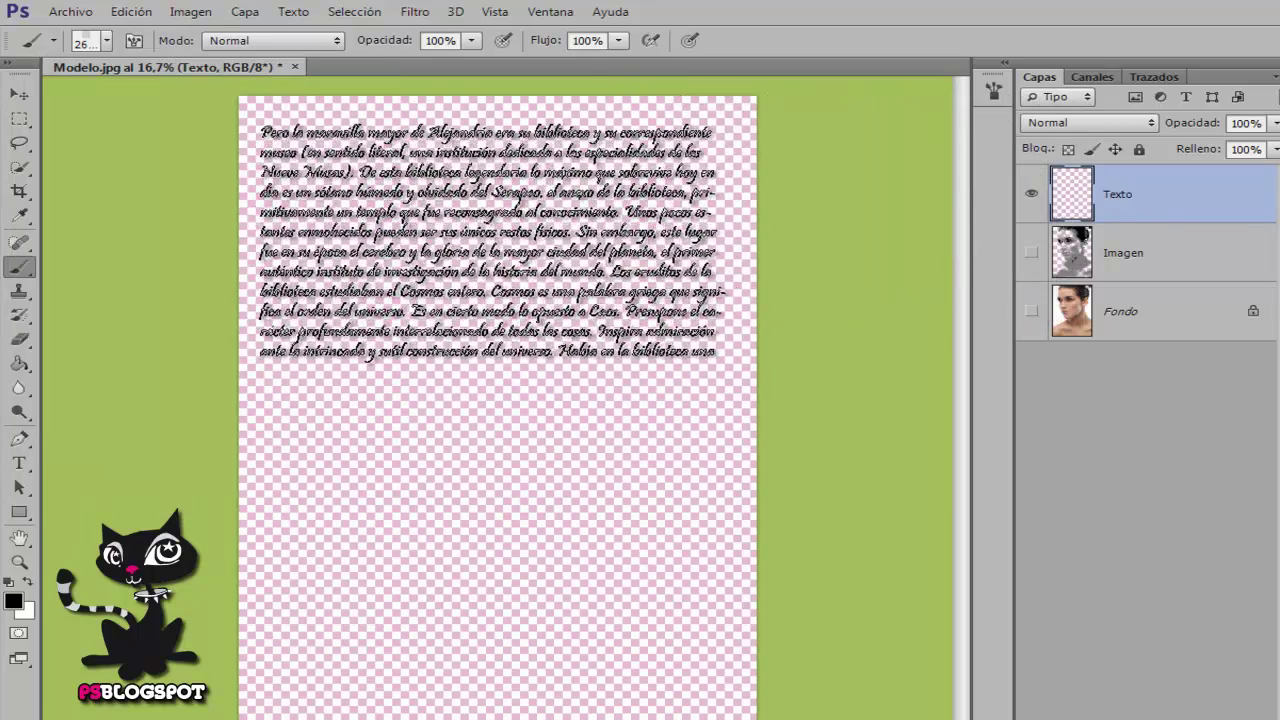
right_click(488, 284, "alt")
mouse_move(489, 288)
left_mouse_down()
mouse_move(586, 289)
mouse_move(500, 290)
left_mouse_up()
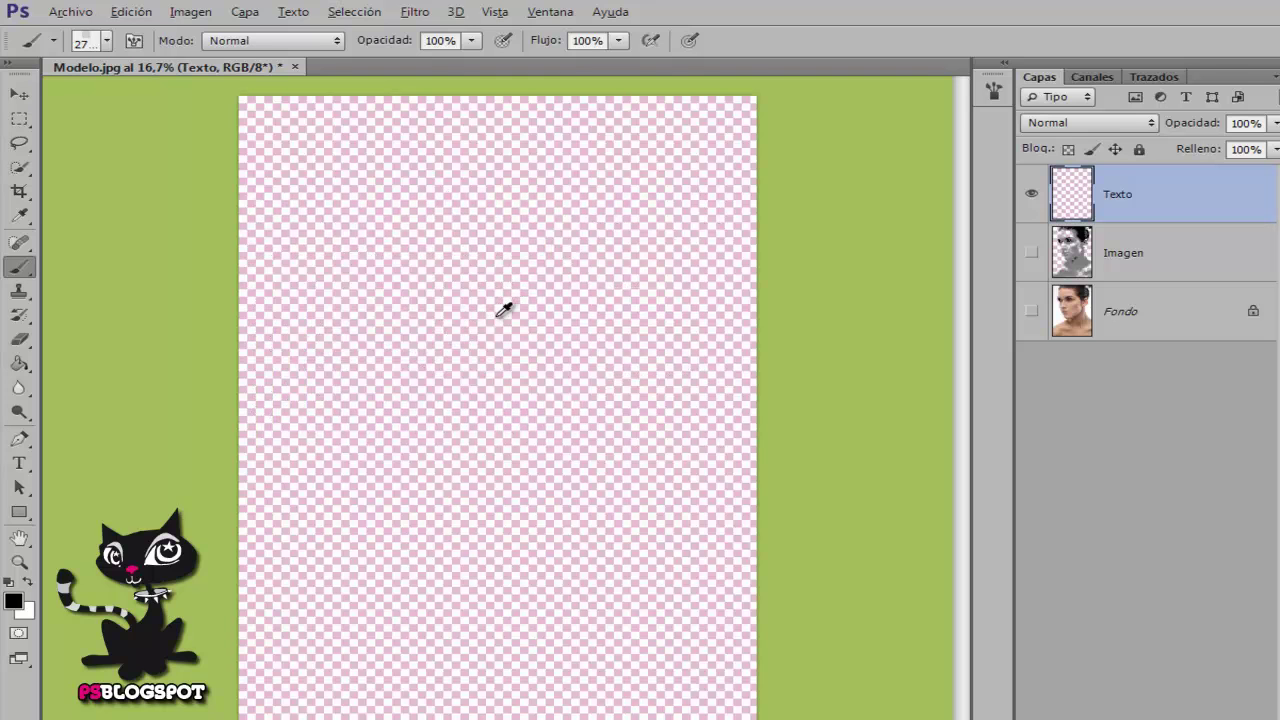
right_click(503, 311, "alt")
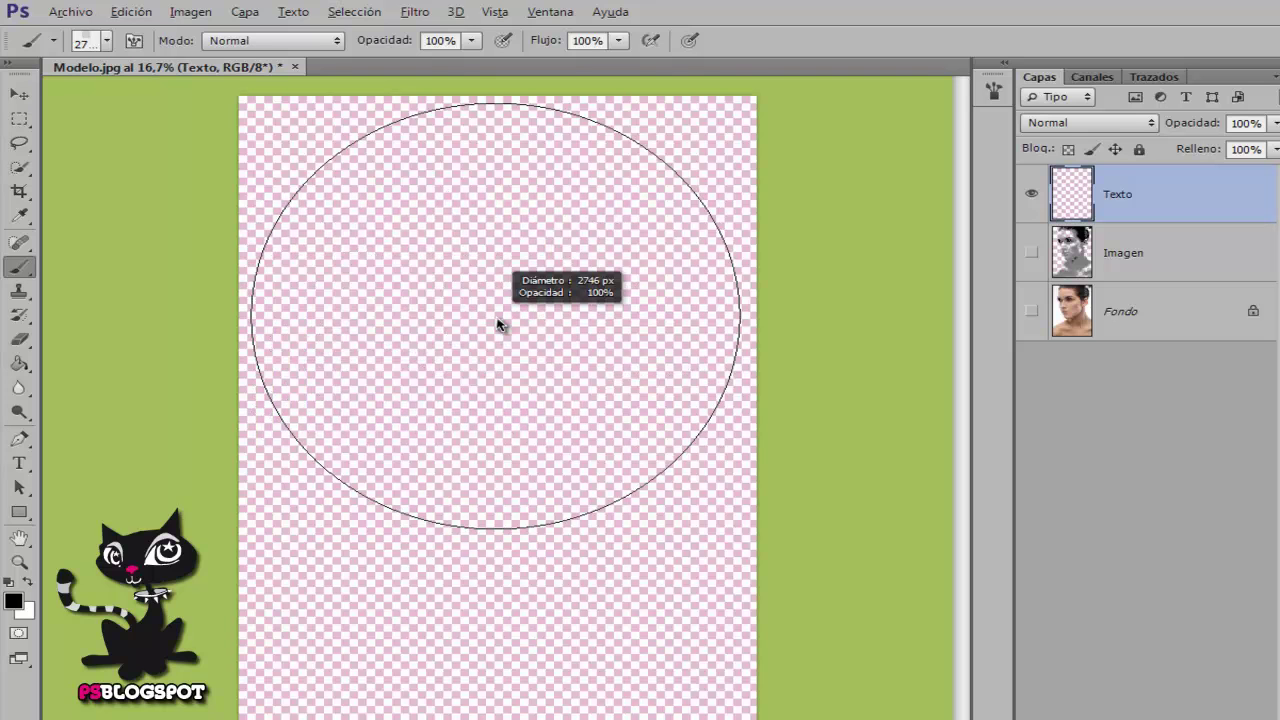
mouse_move(501, 321)
left_mouse_down()
mouse_move(631, 323)
mouse_move(446, 355)
mouse_move(501, 352)
left_mouse_up()
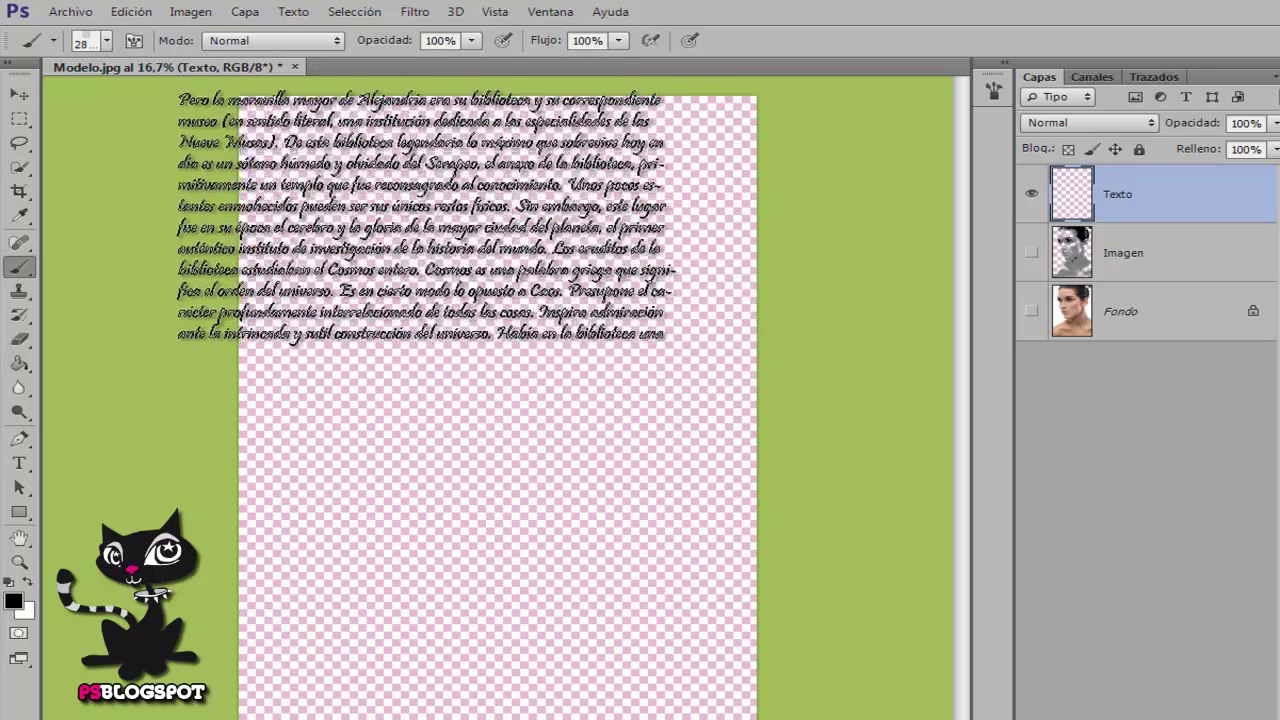
Stamp the text brush repeatedly over the Texto layer from top to bottom to cover the canvas, and add a layer mask
left_click(403, 206)
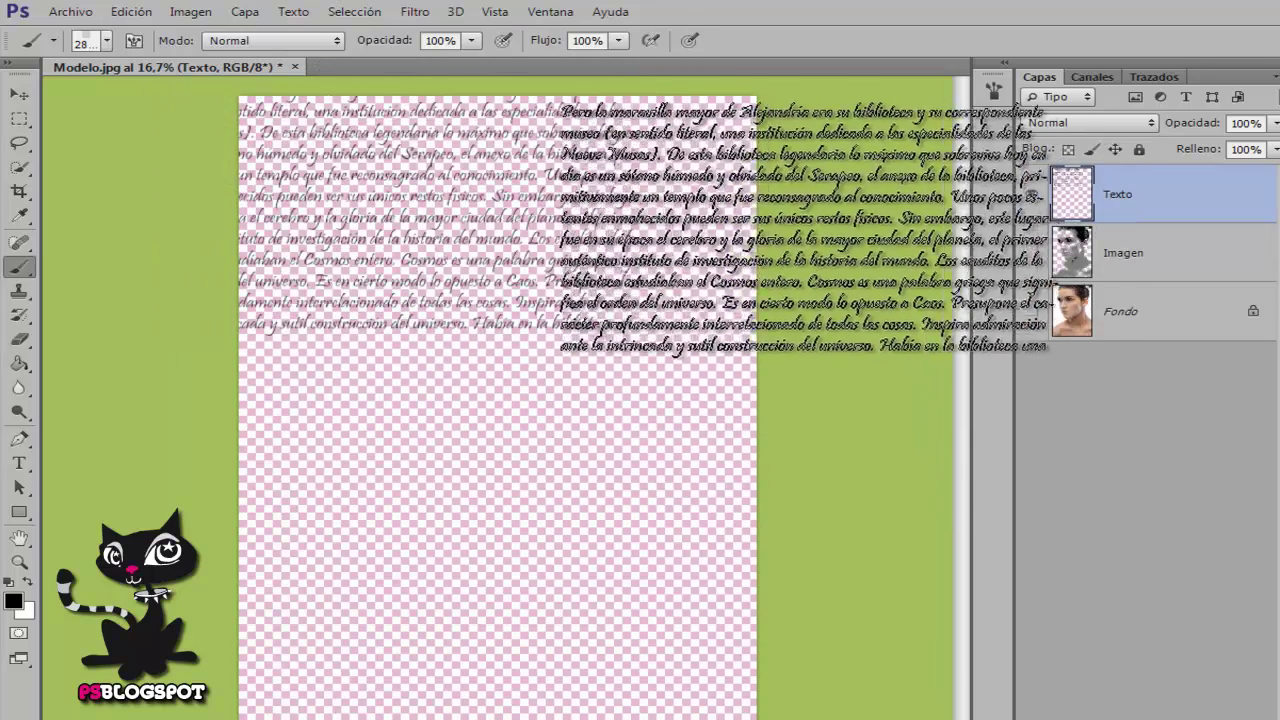
left_click(699, 222)
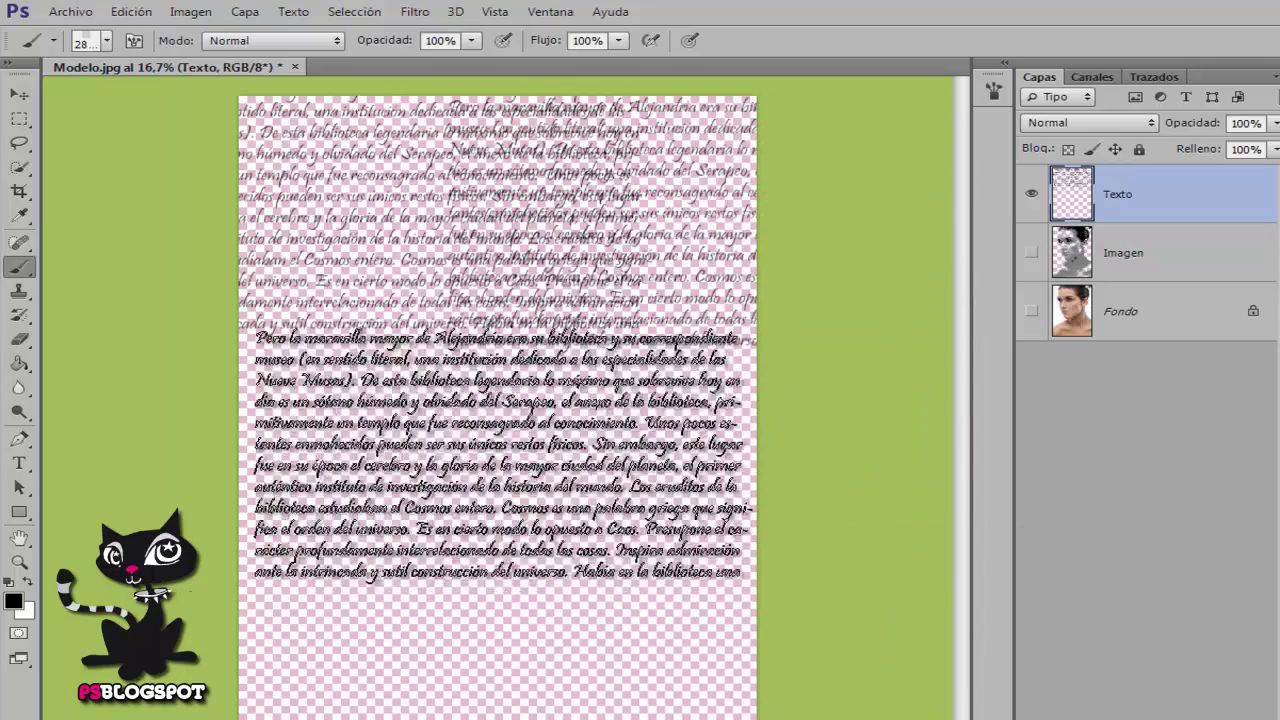
left_click(386, 362)
left_click(768, 464)
left_click(333, 606)
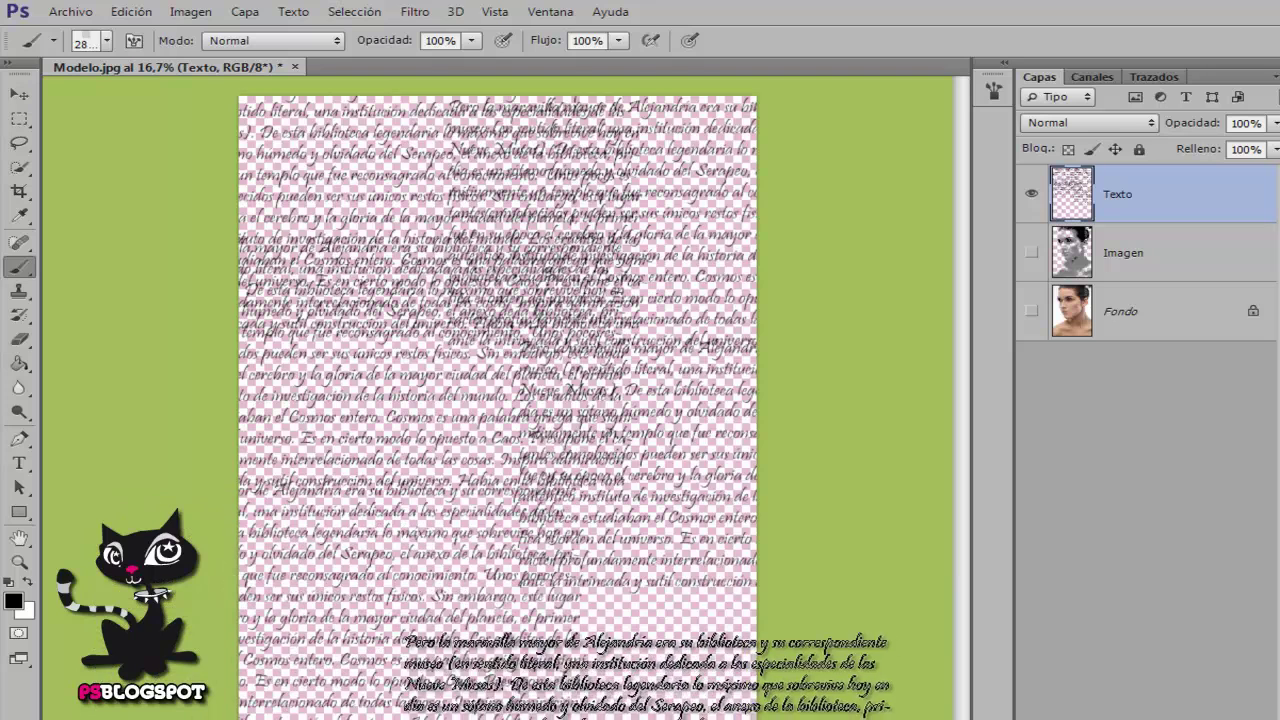
left_click(718, 686)
left_click(340, 712)
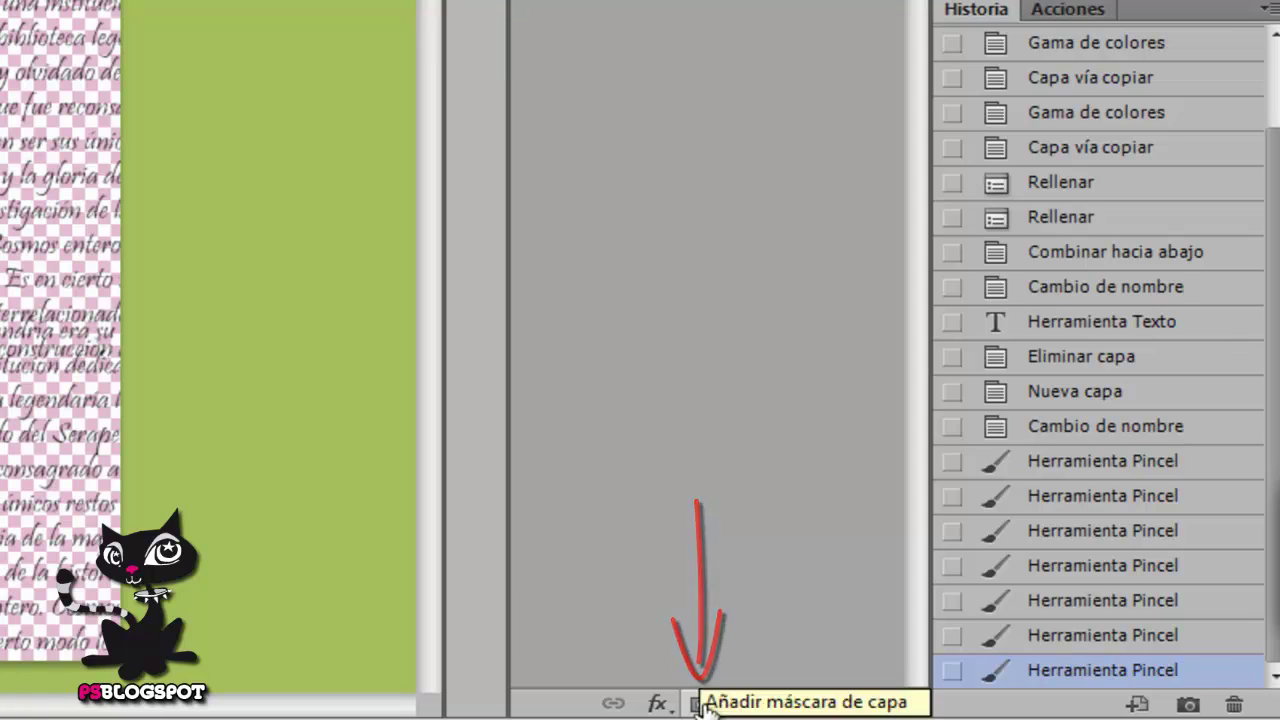
left_click(700, 705)
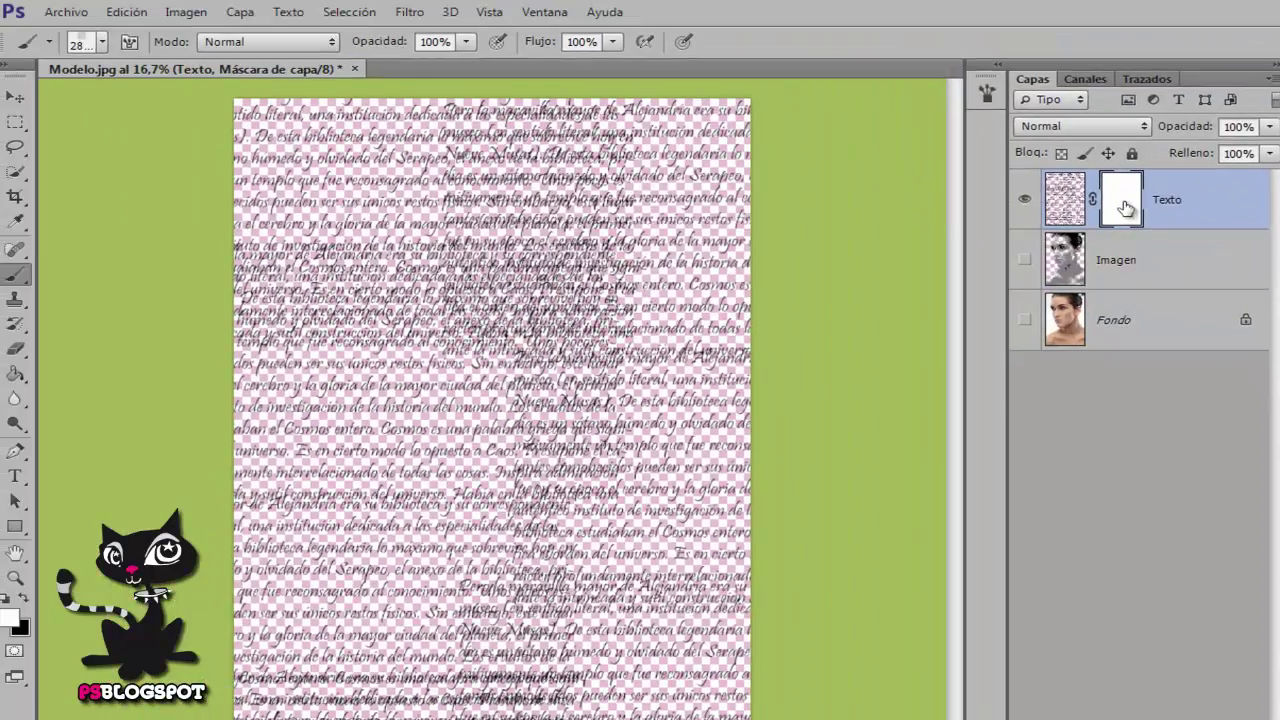
Hide the Texto layer, show the Imagen layer and copy its entire contents
left_click(1024, 203)
left_click(1115, 268)
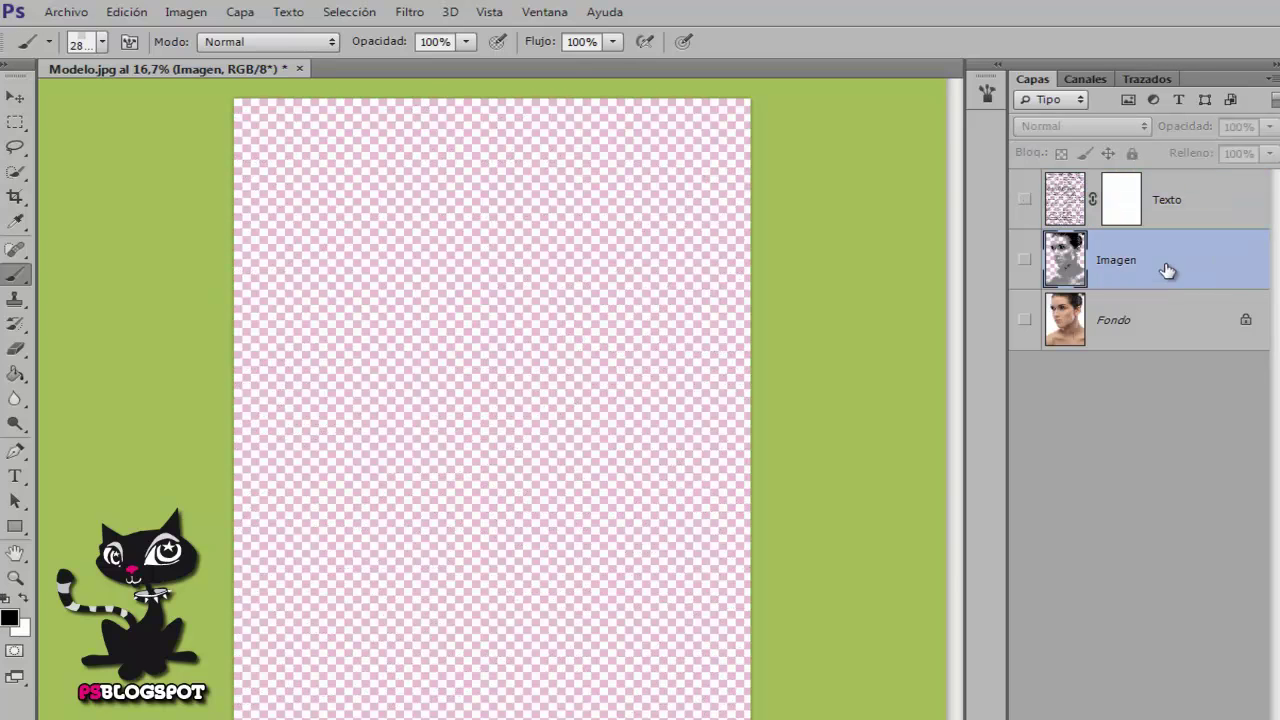
left_click(1025, 261)
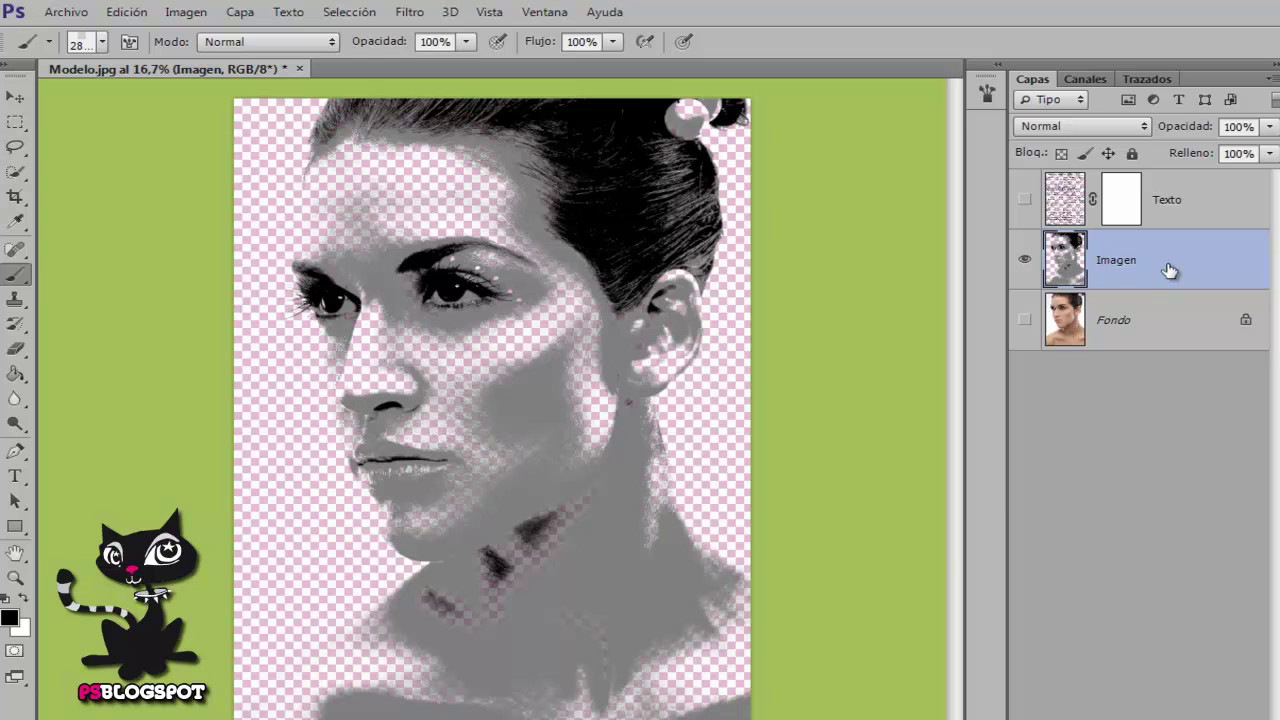
key("ctrl+a")
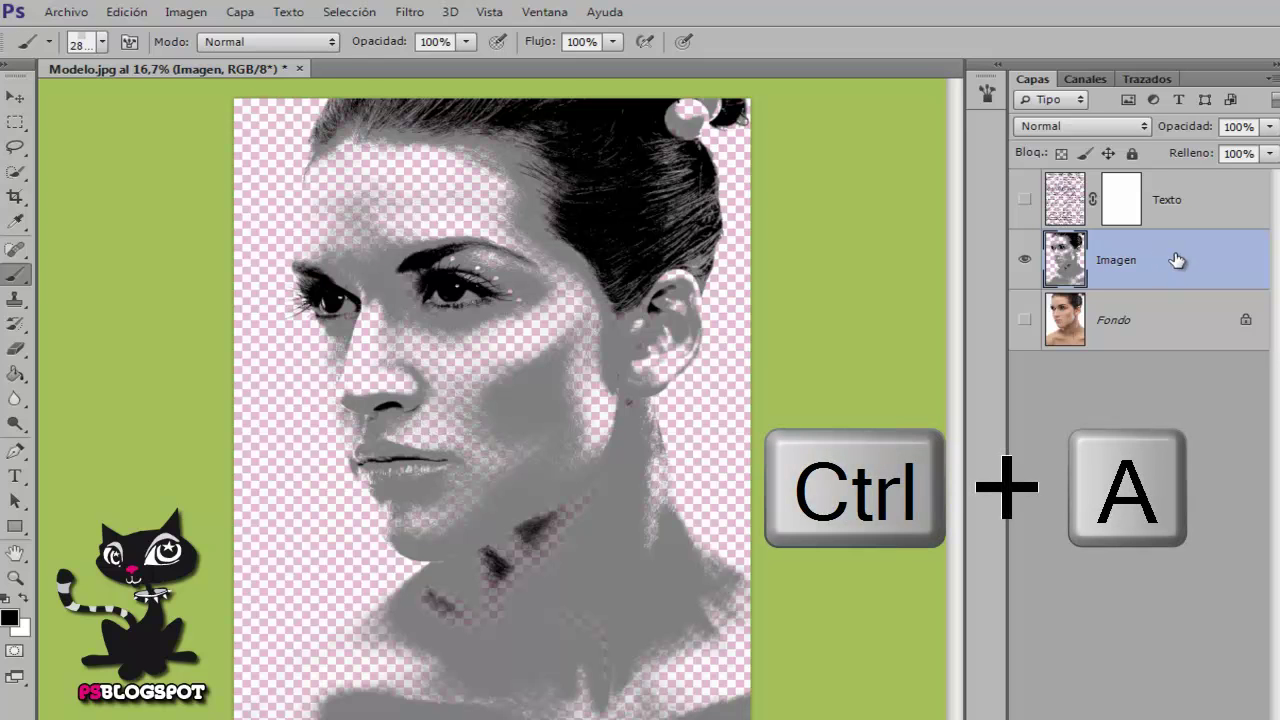
key("ctrl+c")
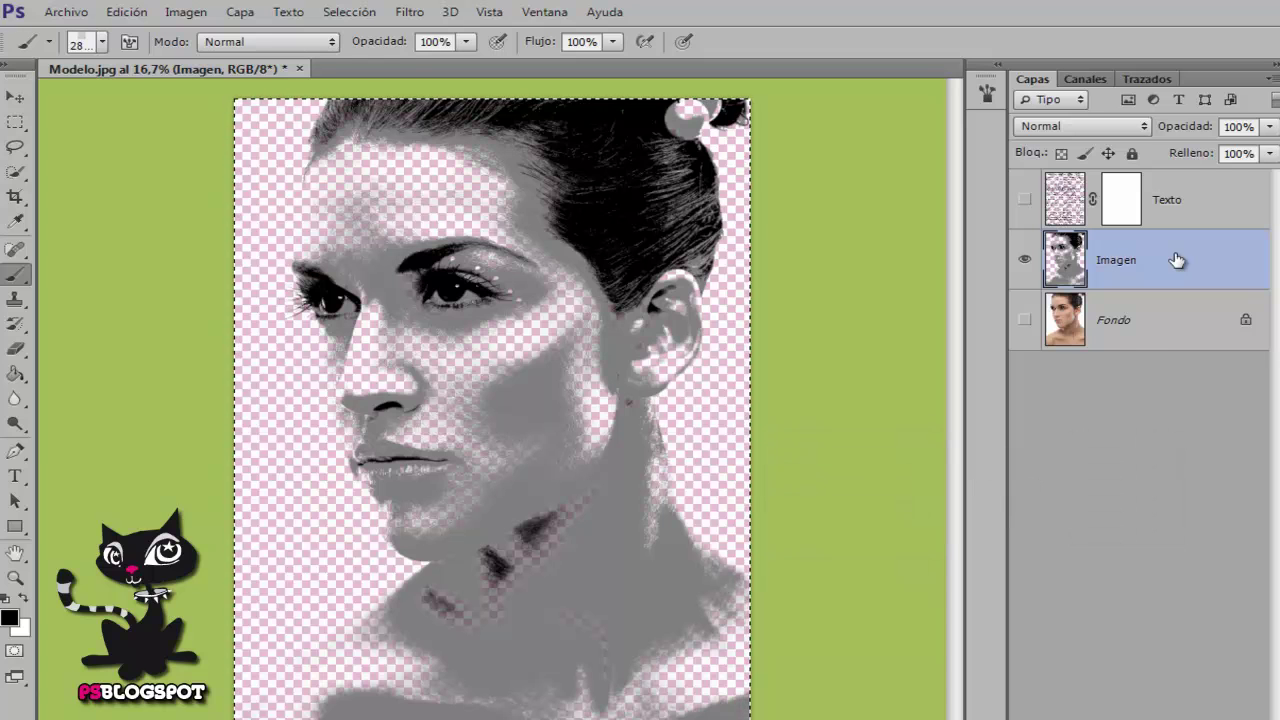
Hide the Imagen layer, show the Texto layer and paste the copied portrait into its layer mask, leaving nothing selected
left_click(1024, 259)
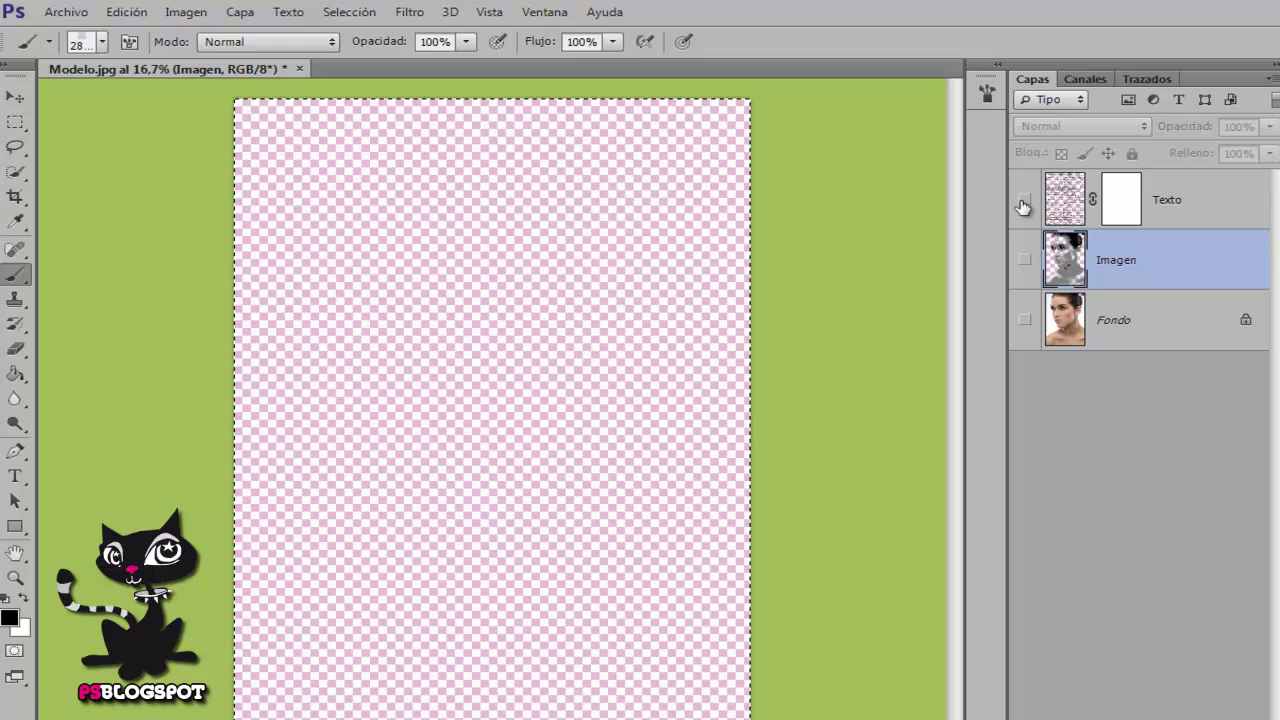
left_click(1024, 200)
left_click(1180, 208)
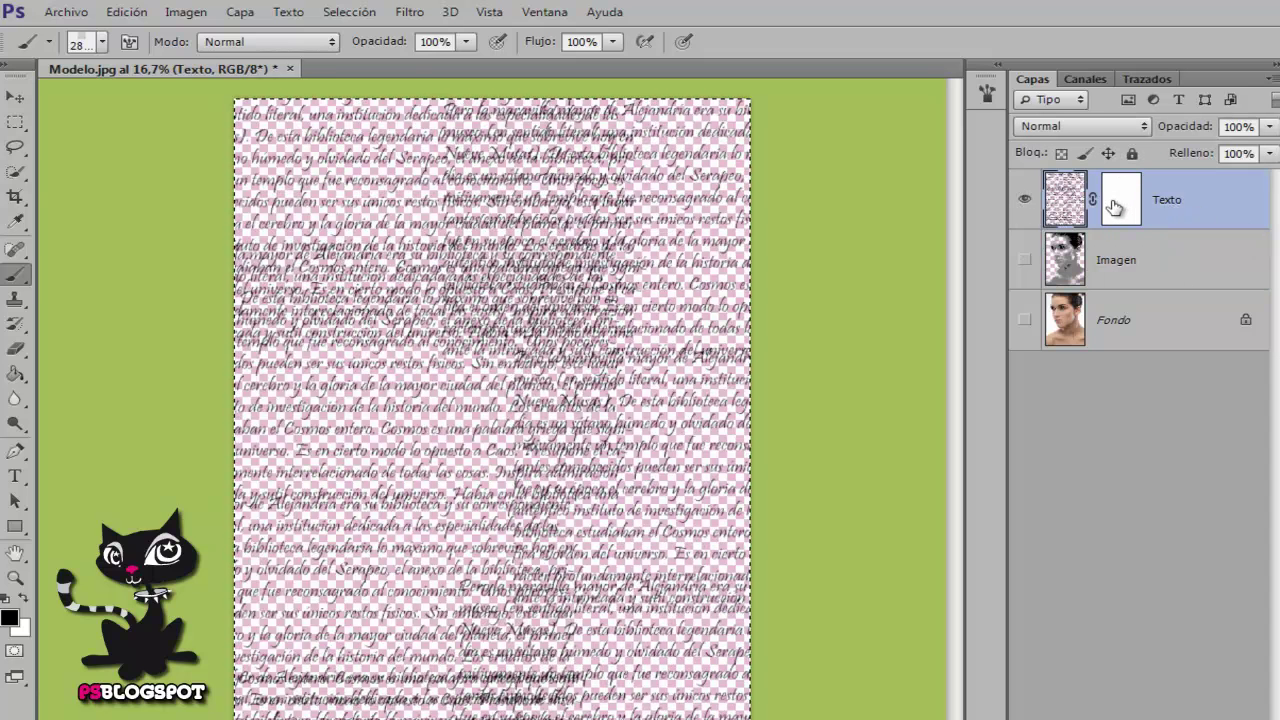
left_click(1122, 205)
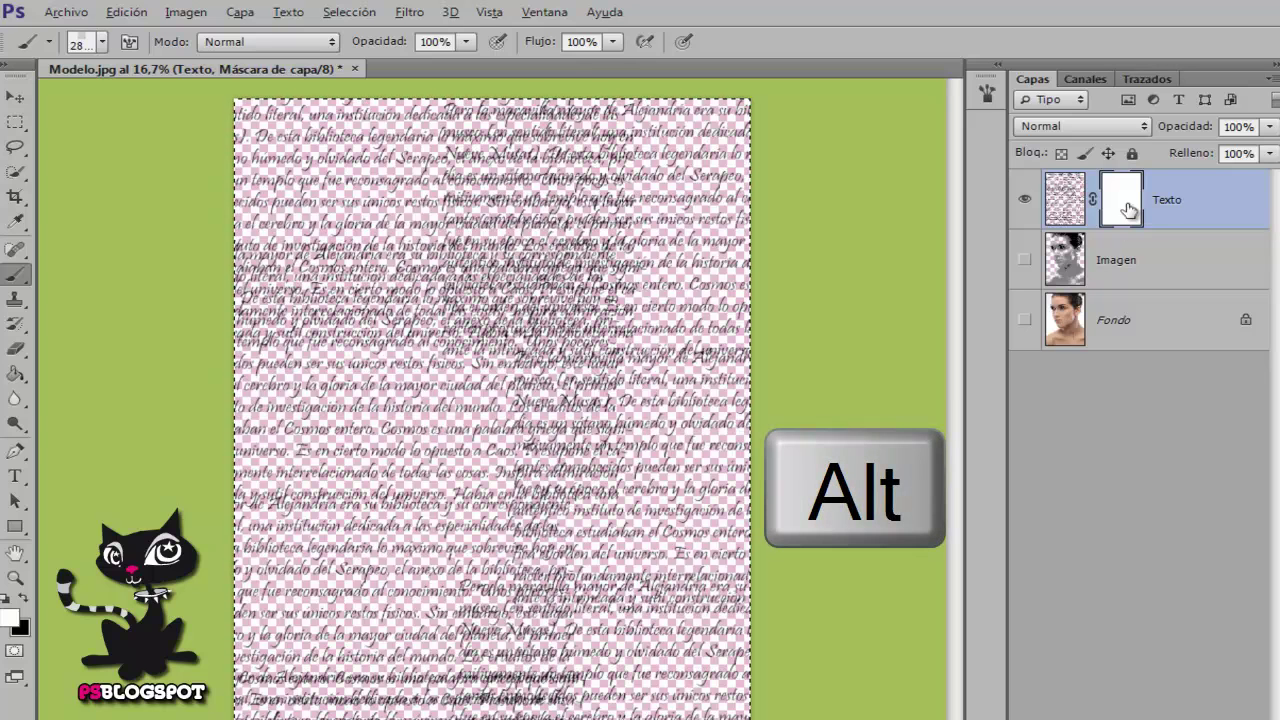
left_click(1127, 207, "alt")
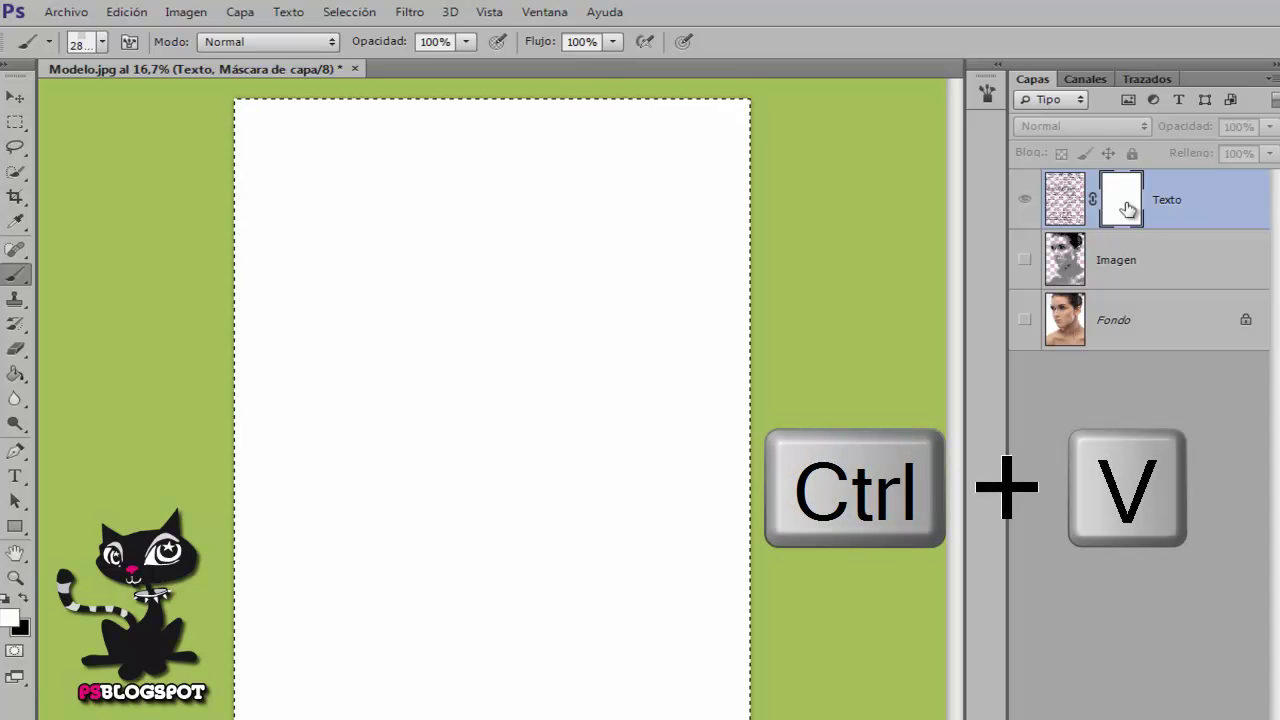
key("ctrl+v")
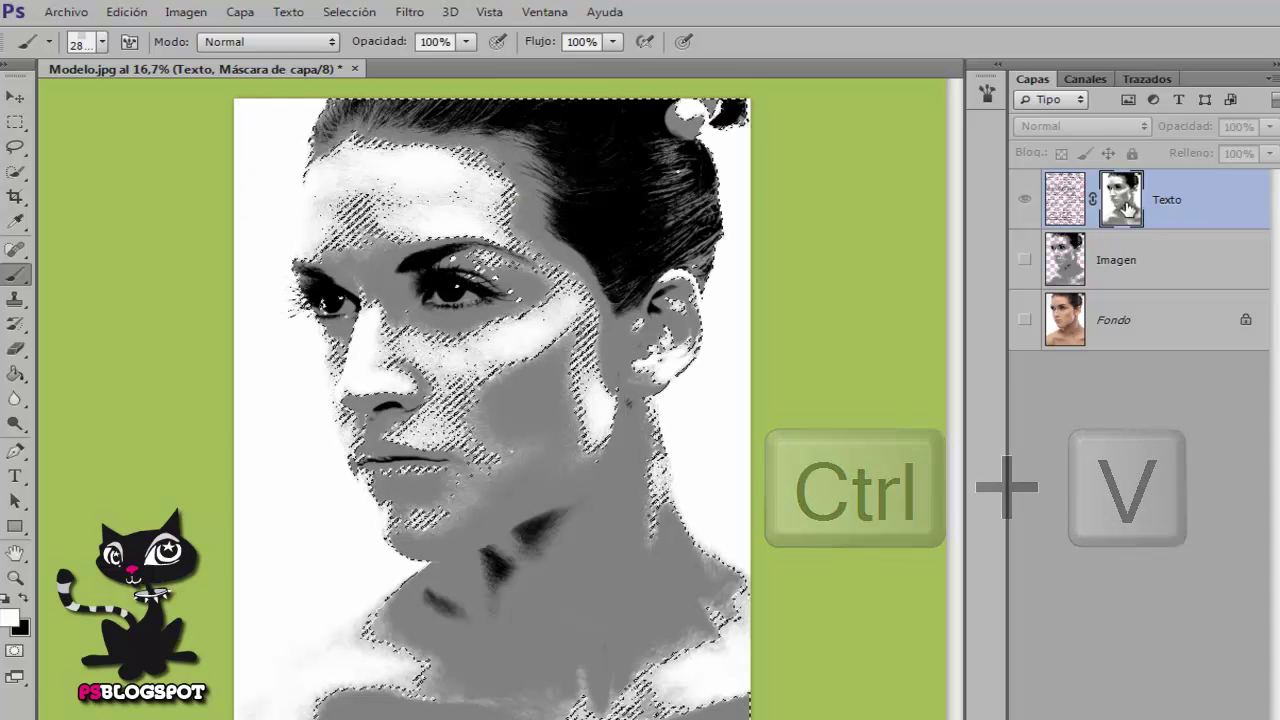
key("ctrl+d")
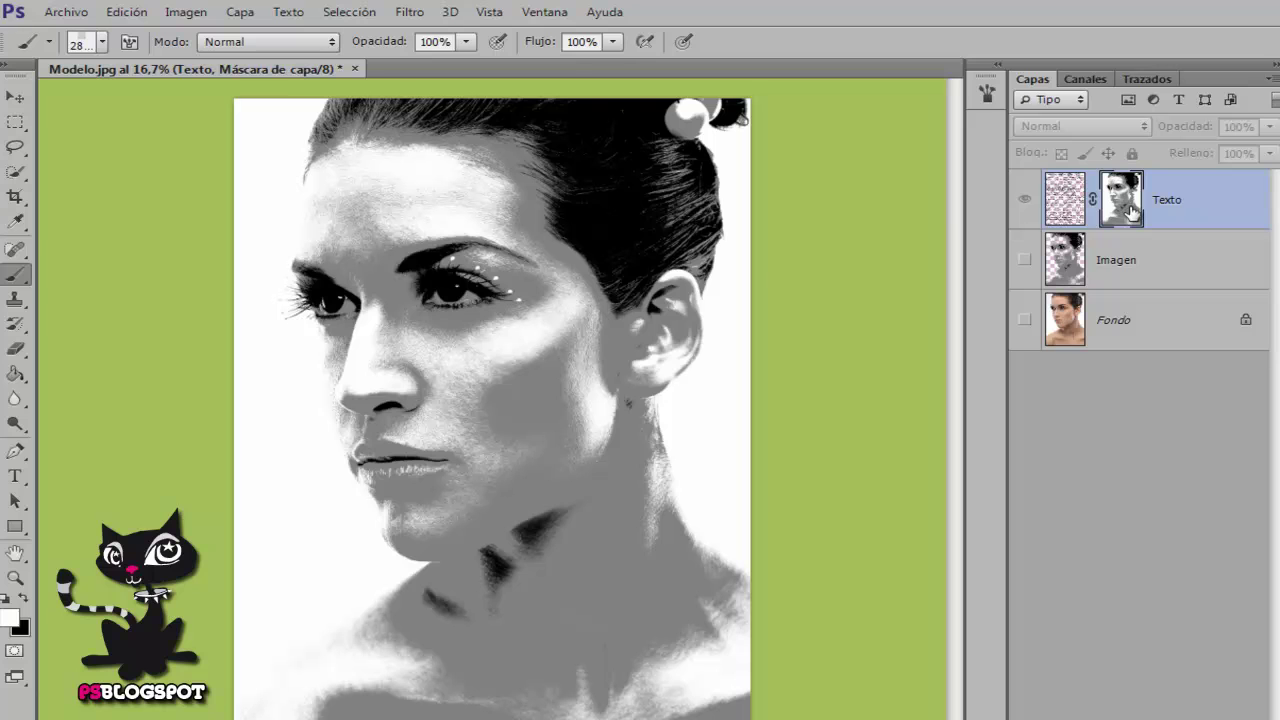
Invert the tones of the Texto layer's mask
key("ctrl+i")
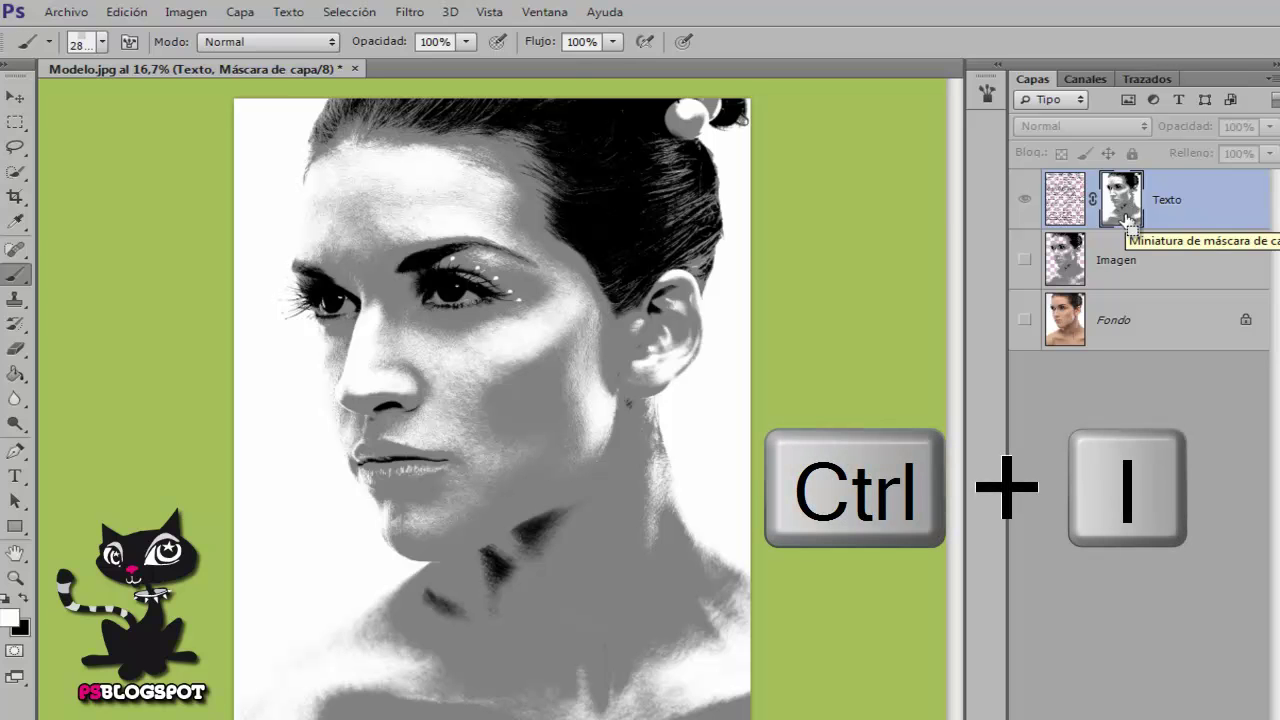
key("ctrl+i")
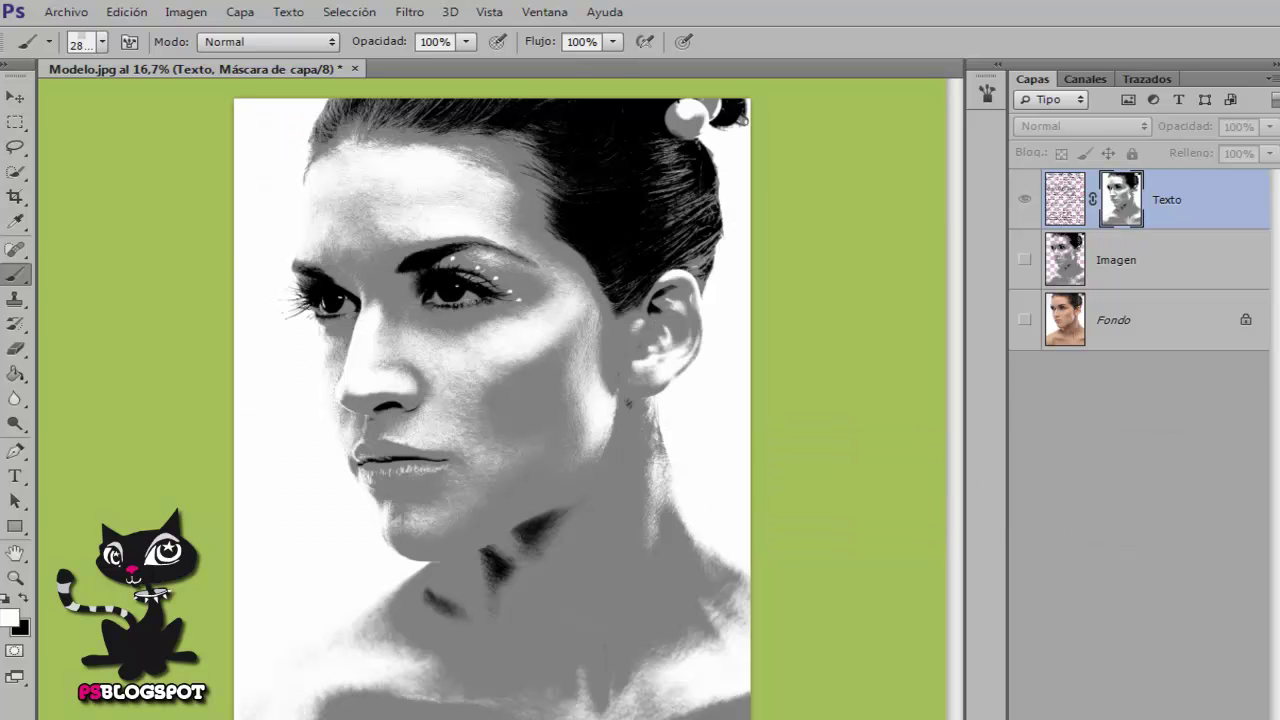
Invert the mask on the Texto layer and return the canvas to the normal view of the masked text
key("ctrl+i")
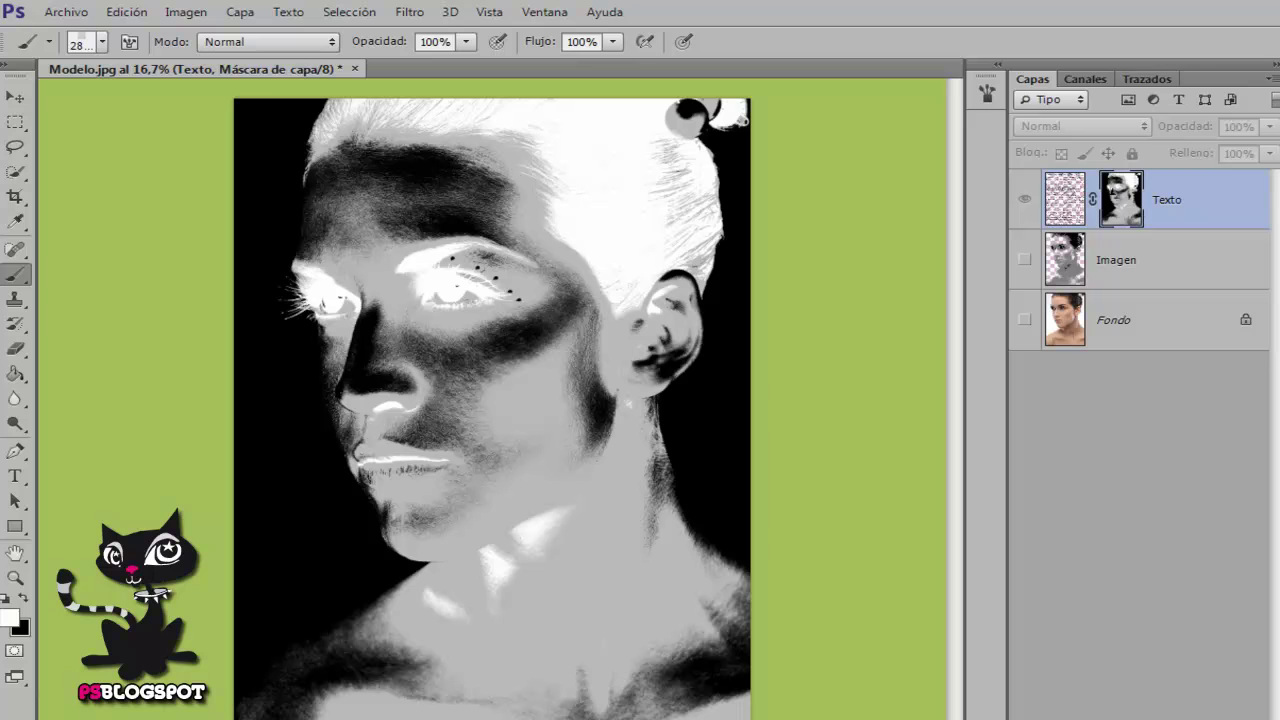
left_click(1022, 200)
key("v")
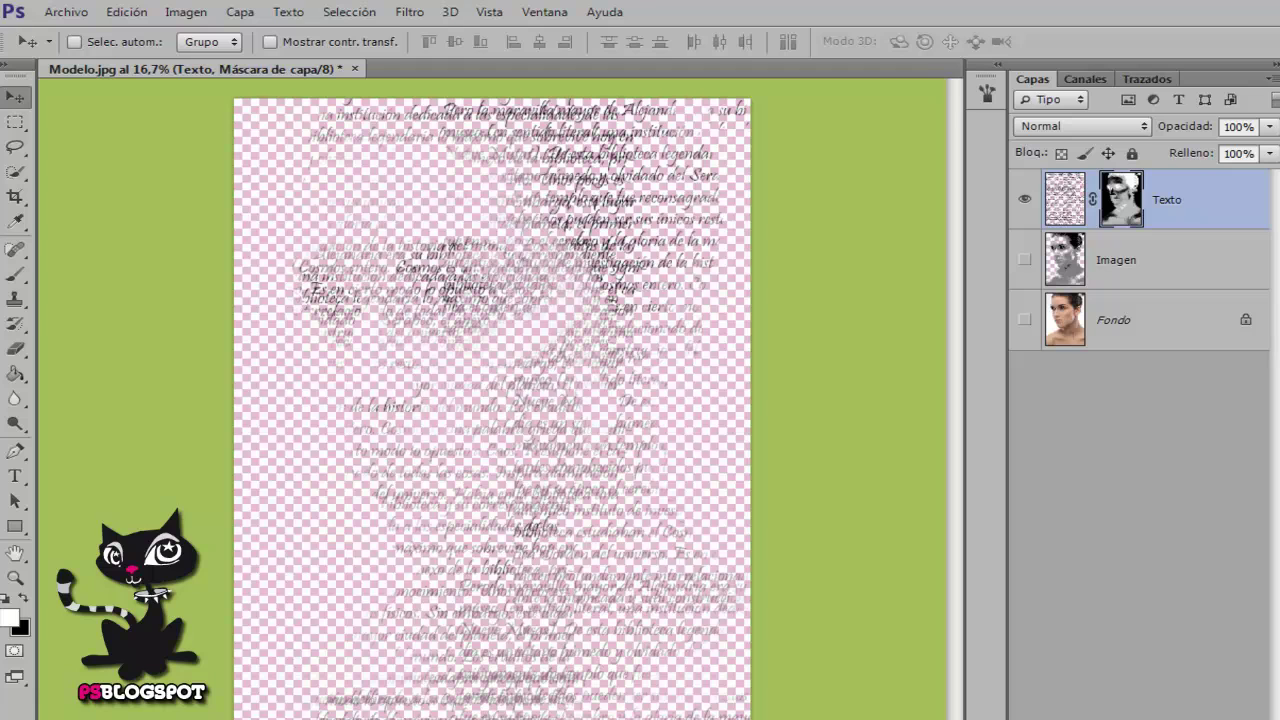
Add a new layer named Fondo directly above Imagen and fill it with light beige
left_click(1129, 257)
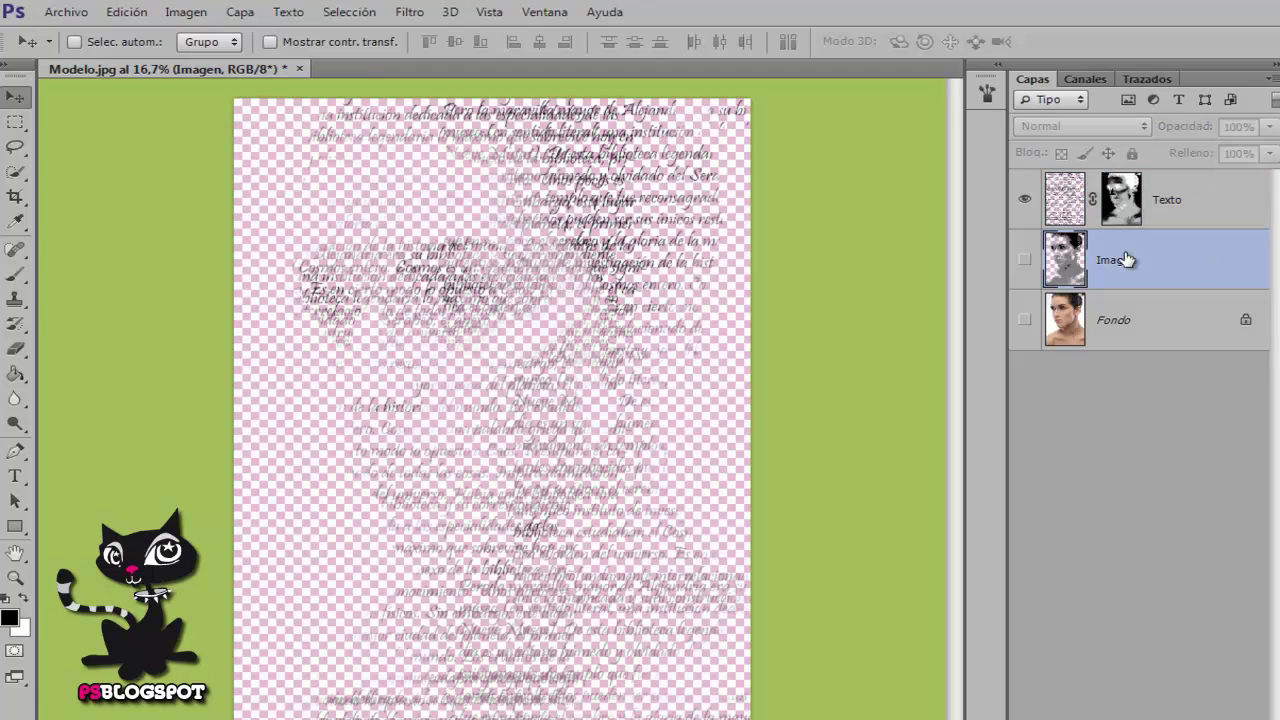
key("ctrl+shift+alt+n")
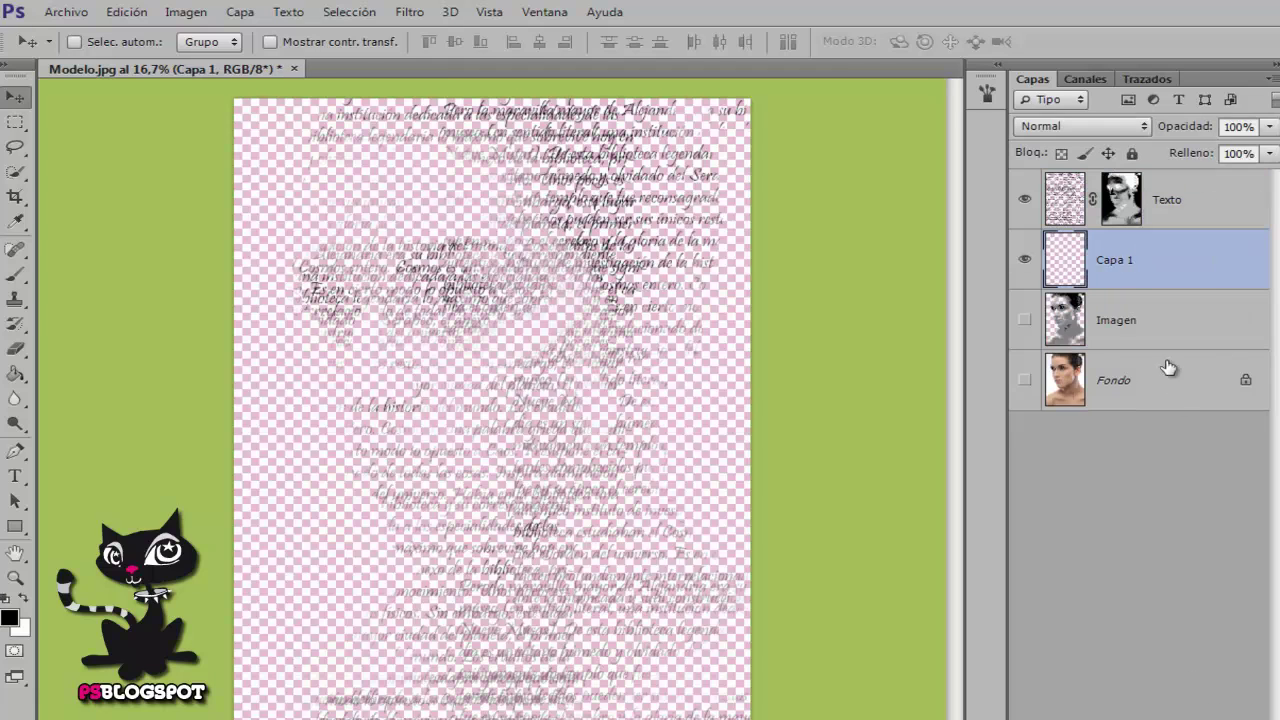
double_click(1110, 260)
type("Fo")
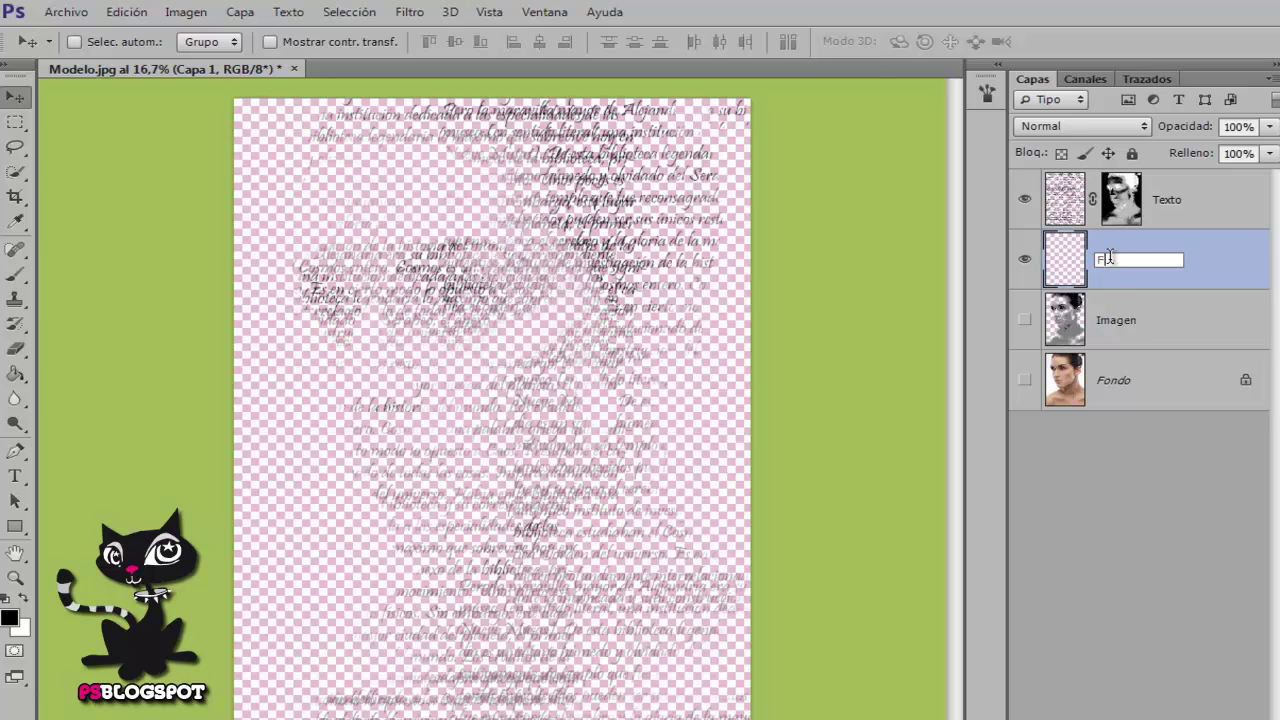
type("ndo")
key("Return")
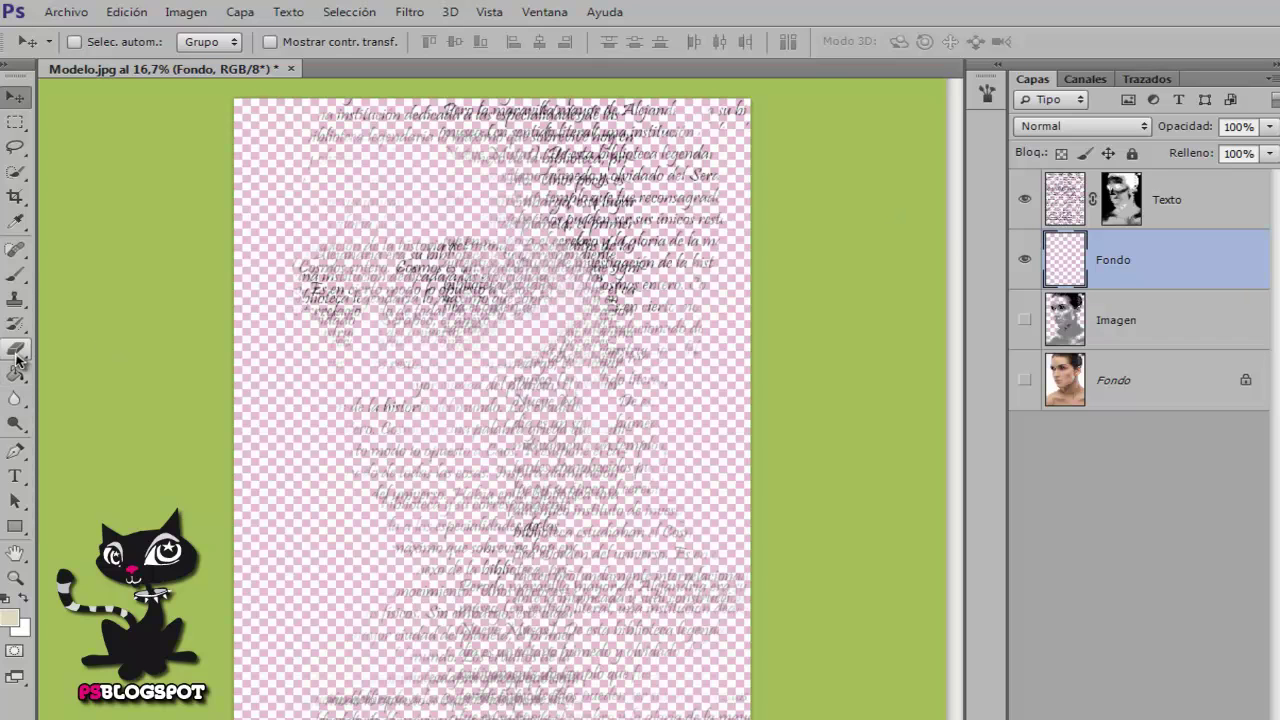
left_click(16, 375)
left_click(300, 387)
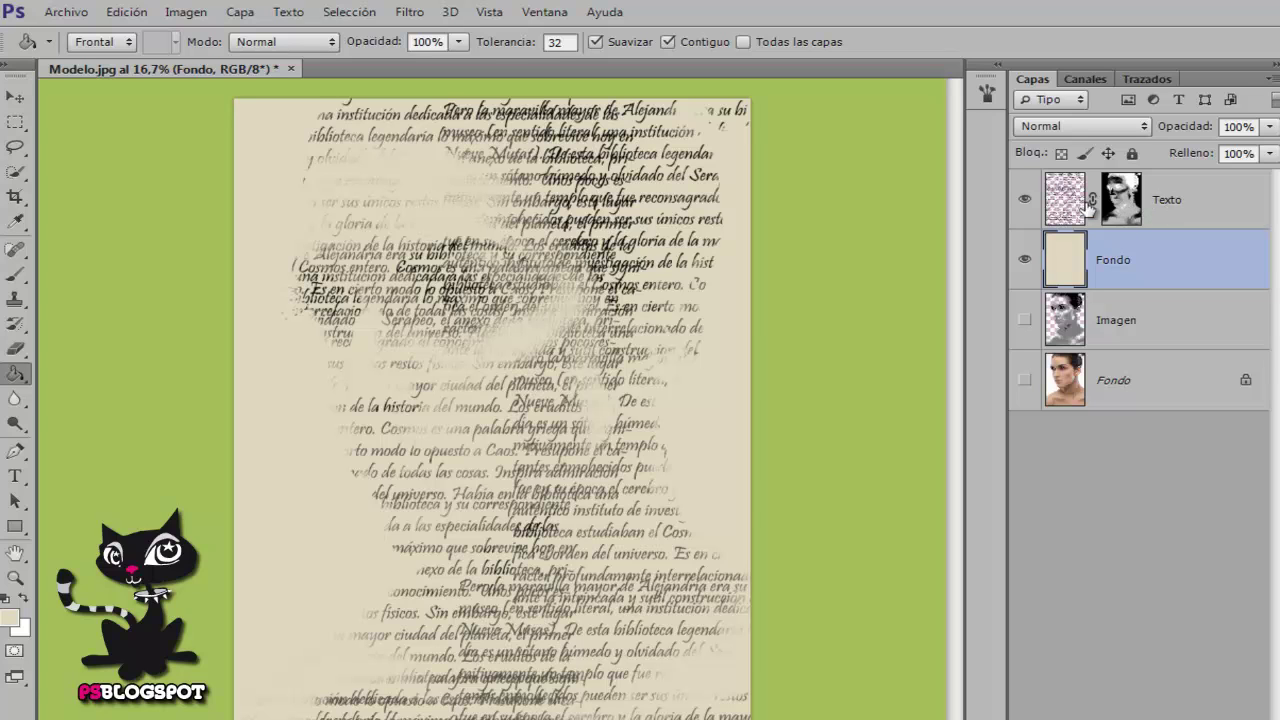
Add a gradient overlay to the Texto layer using the yellow, violet, orange, blue preset
left_click(1190, 200)
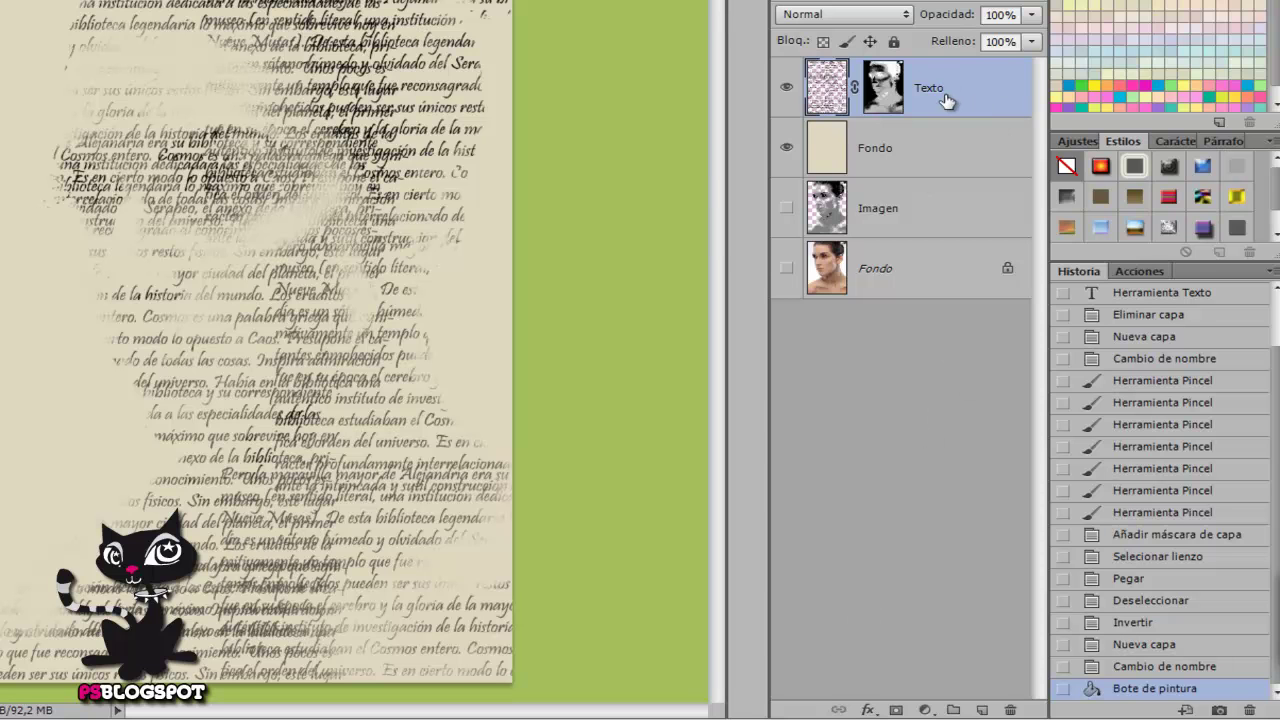
left_click(870, 710)
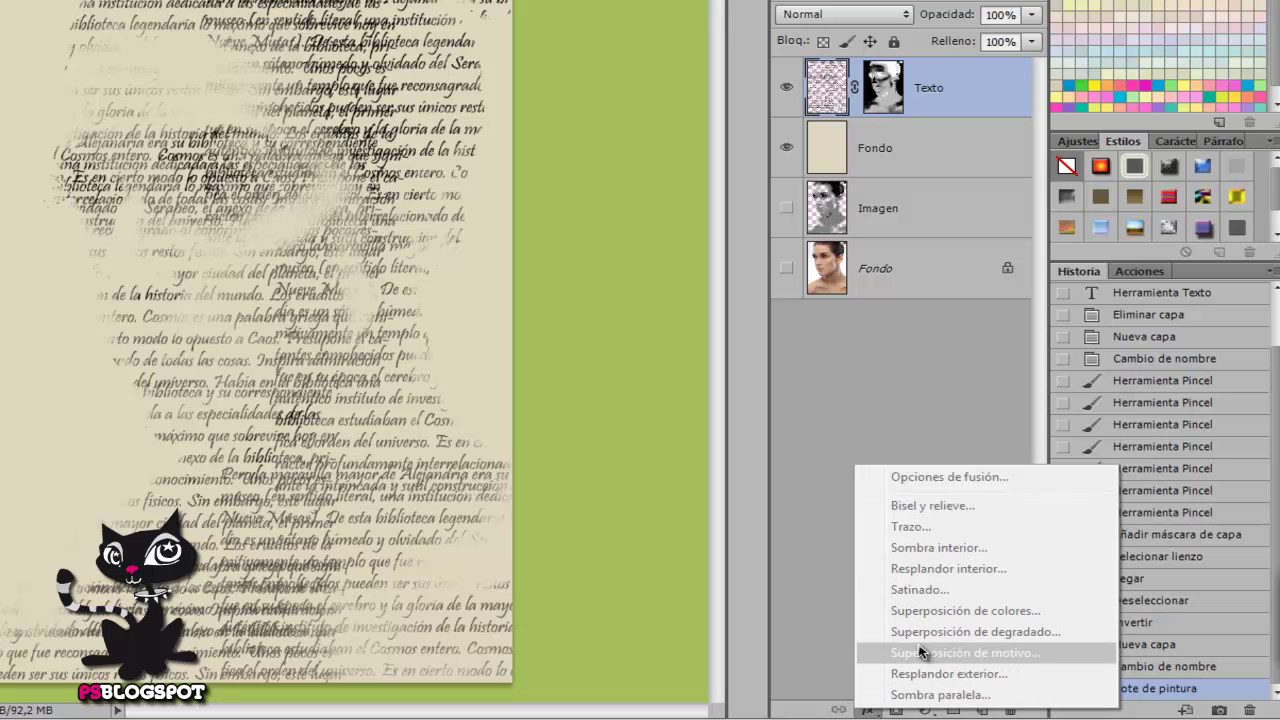
left_click(980, 641)
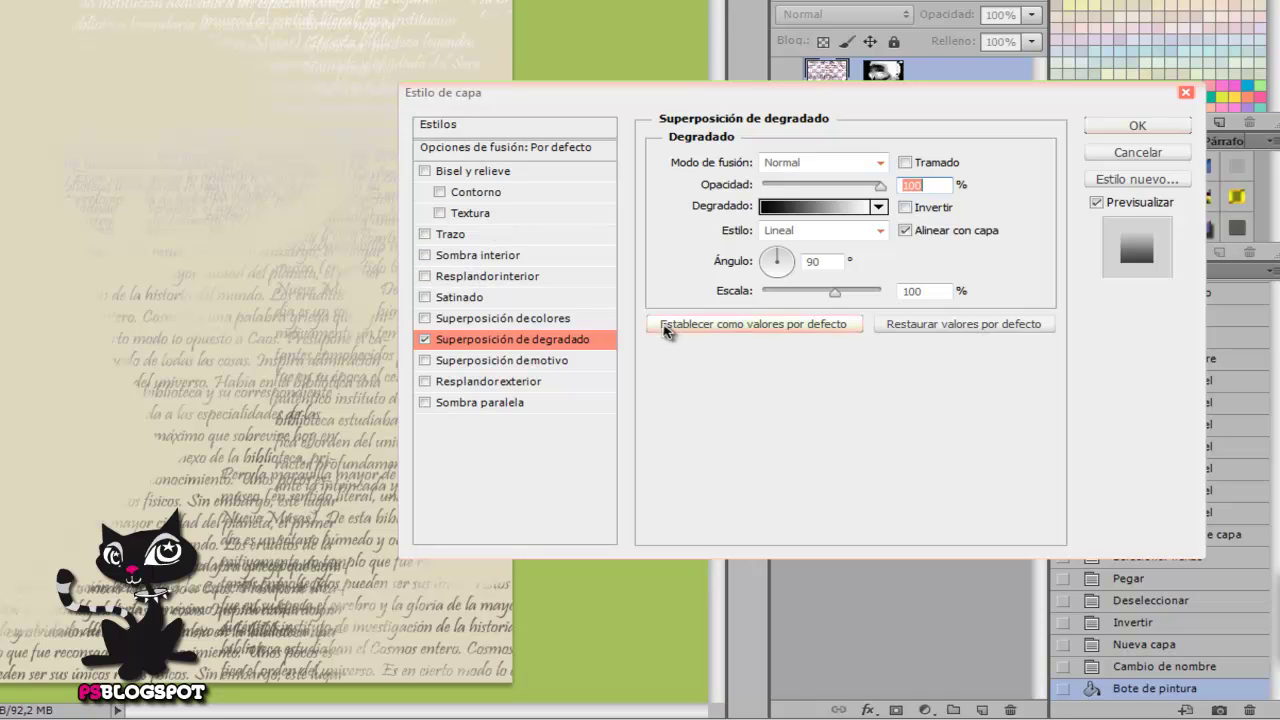
left_click(795, 207)
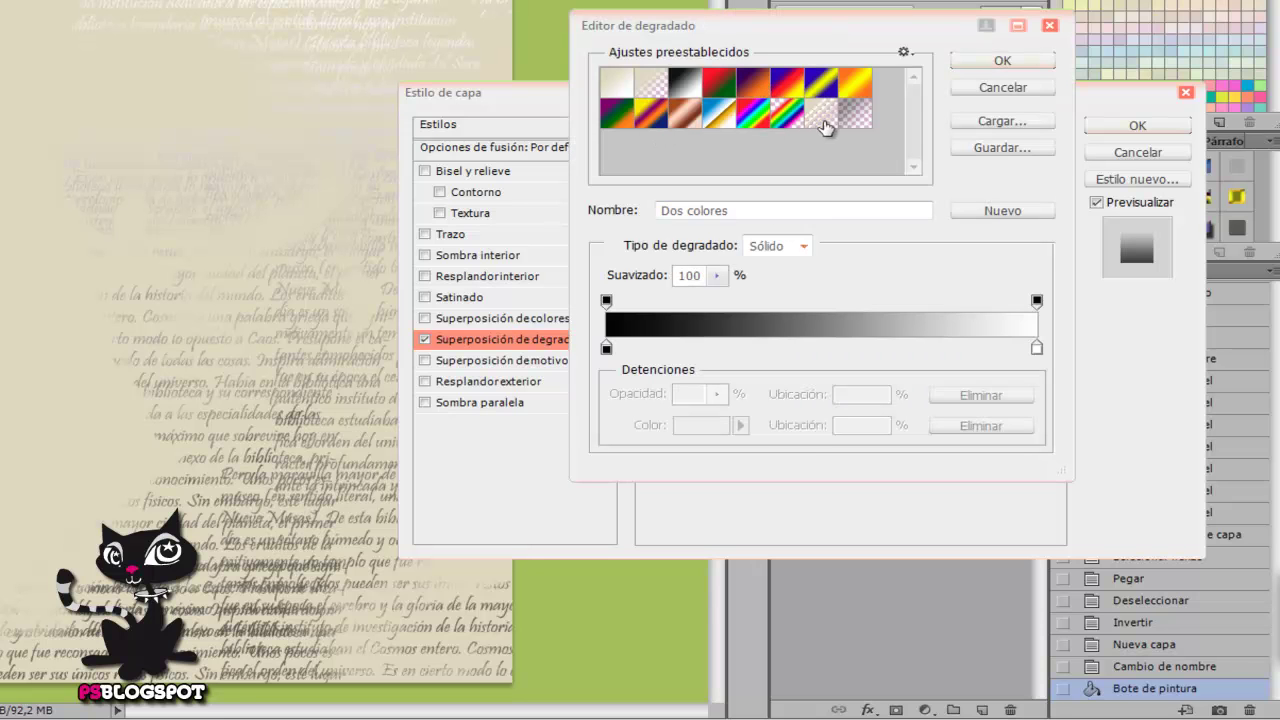
left_click(651, 120)
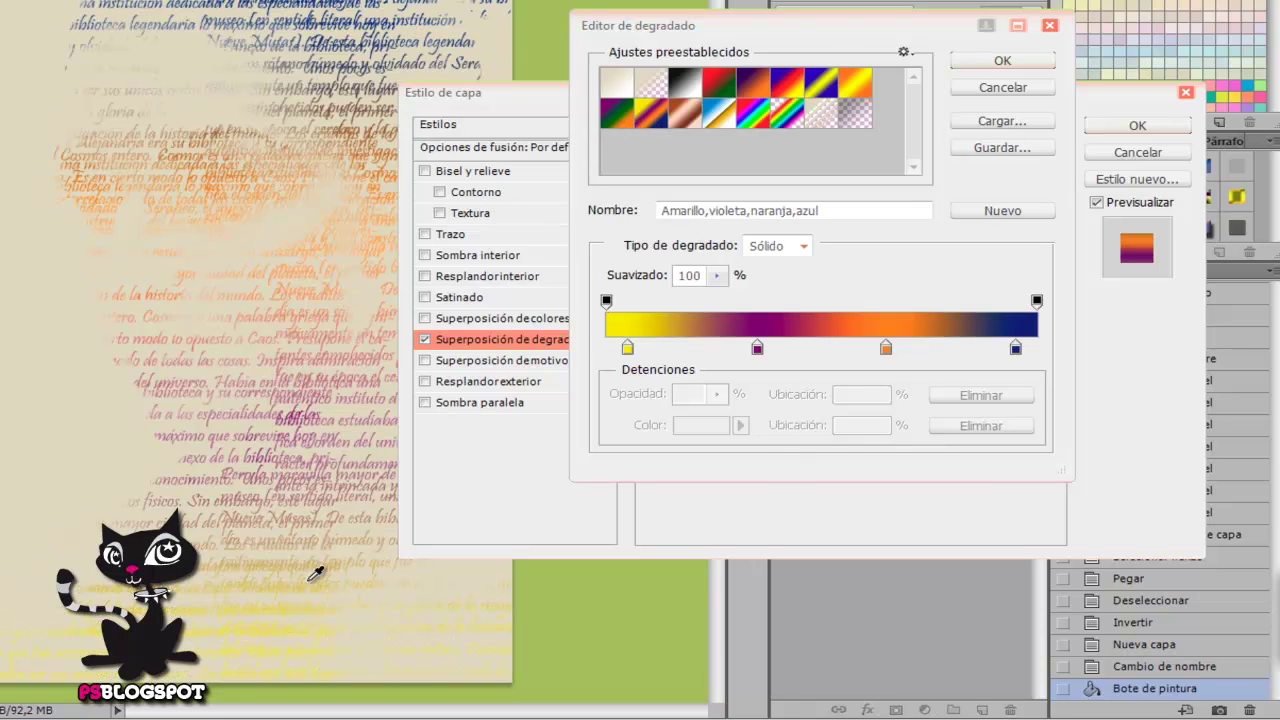
left_click(1003, 60)
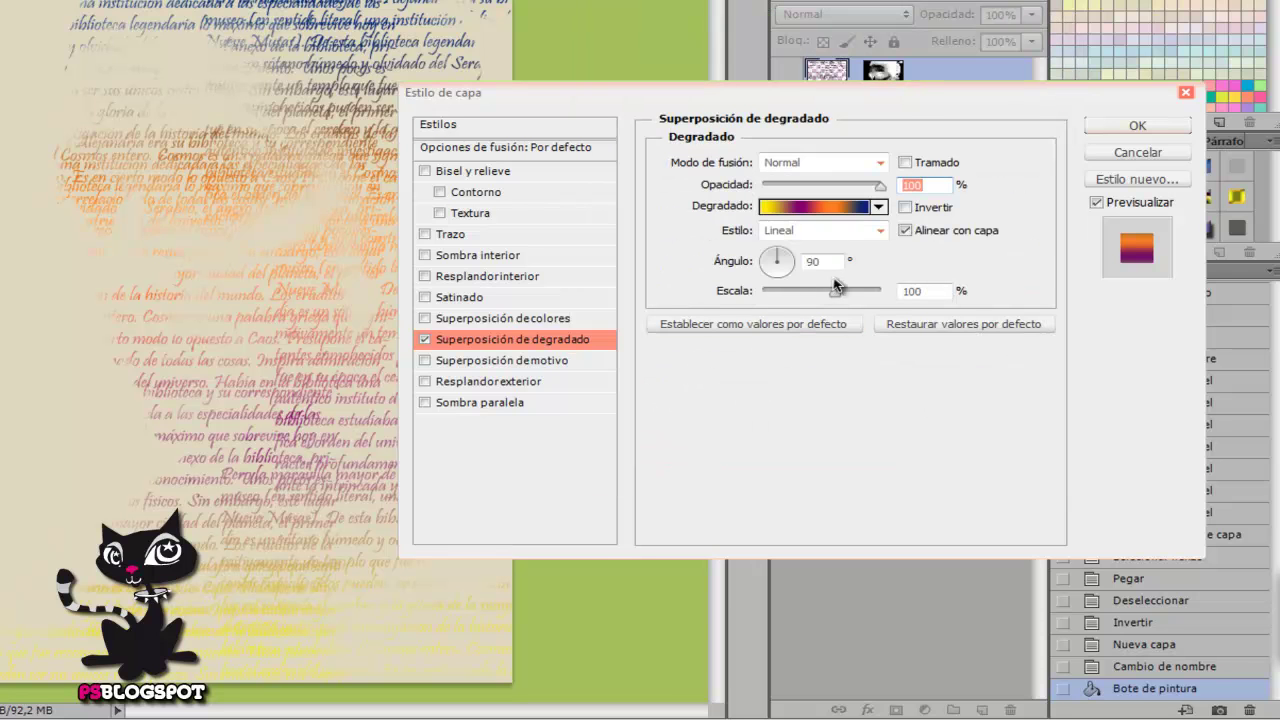
Set the linear gradient overlay to 109% scale and a 65° angle, and apply the layer style
mouse_move(836, 296)
left_mouse_down()
mouse_move(813, 298)
mouse_move(845, 298)
left_mouse_up()
left_click_drag(783, 261, 792, 262)
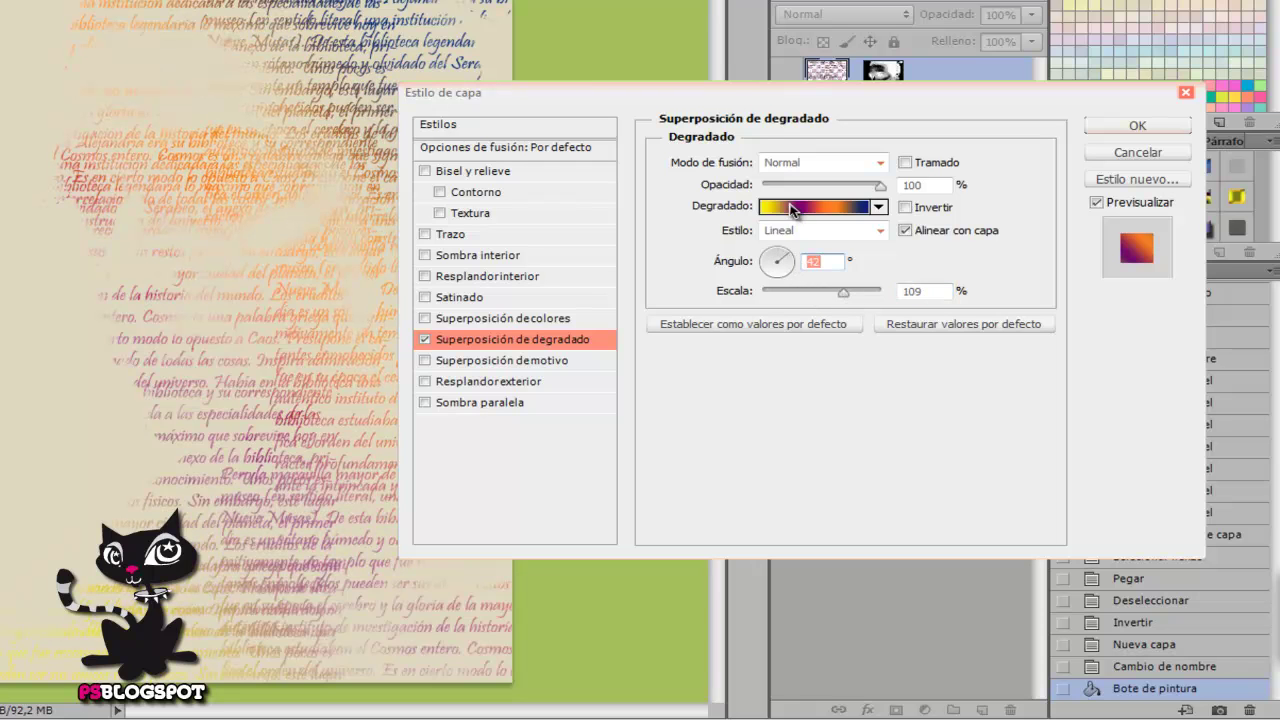
left_click(812, 232)
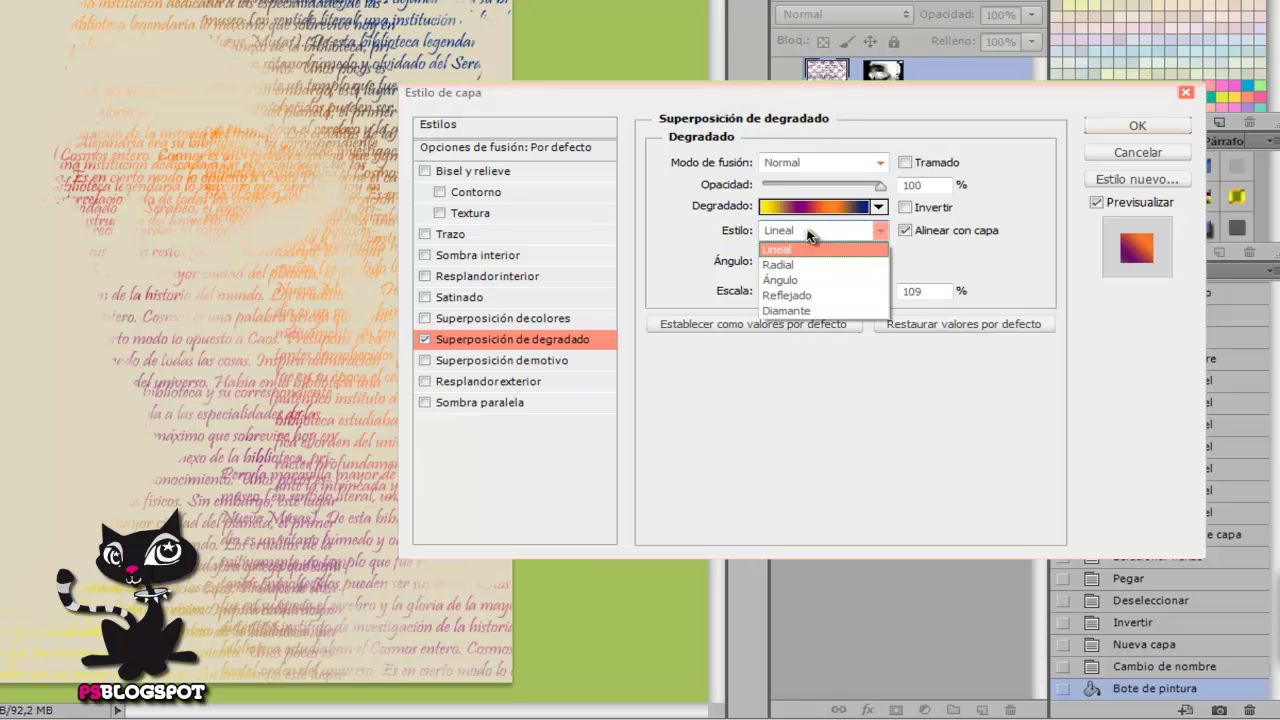
left_click(810, 233)
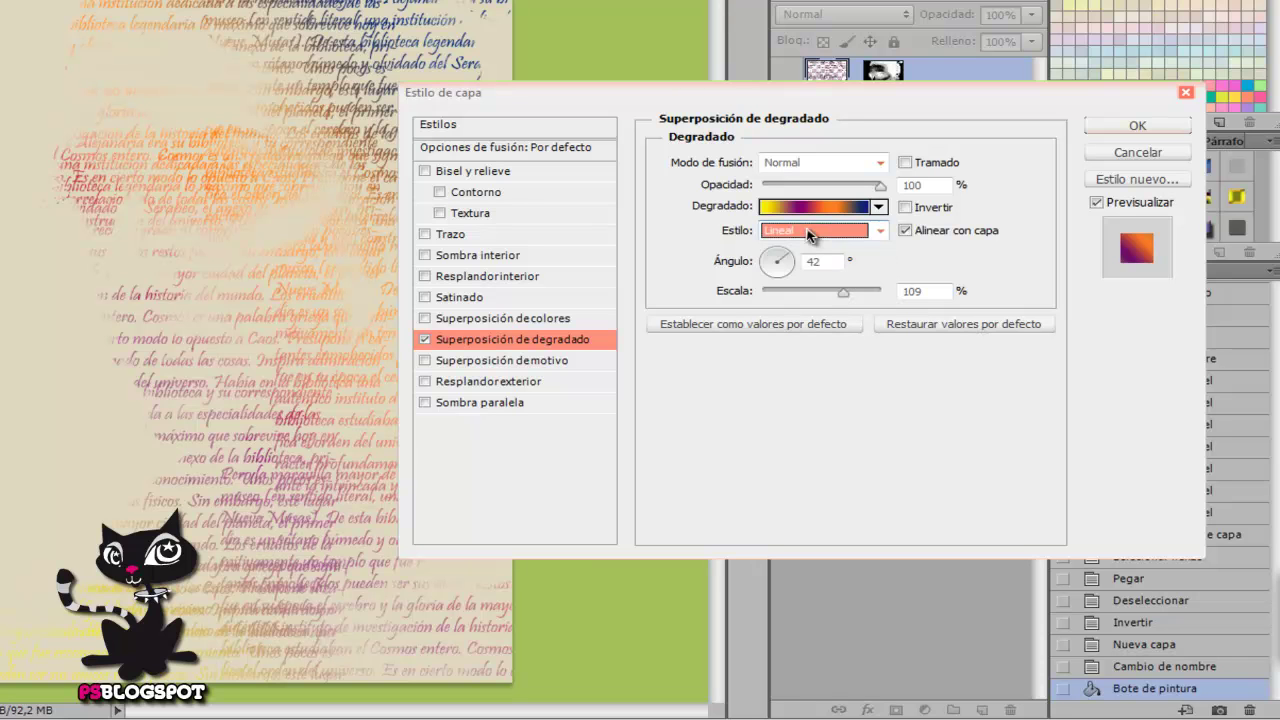
left_click(790, 255)
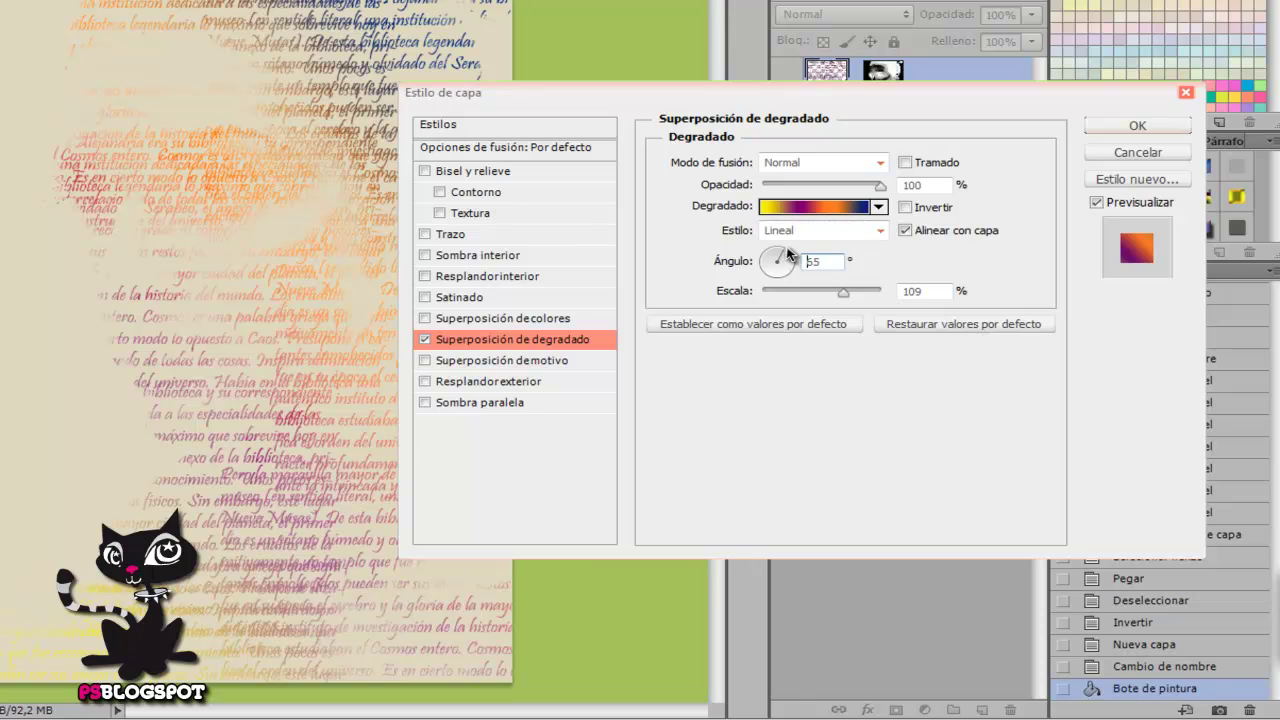
left_click_drag(790, 255, 779, 246)
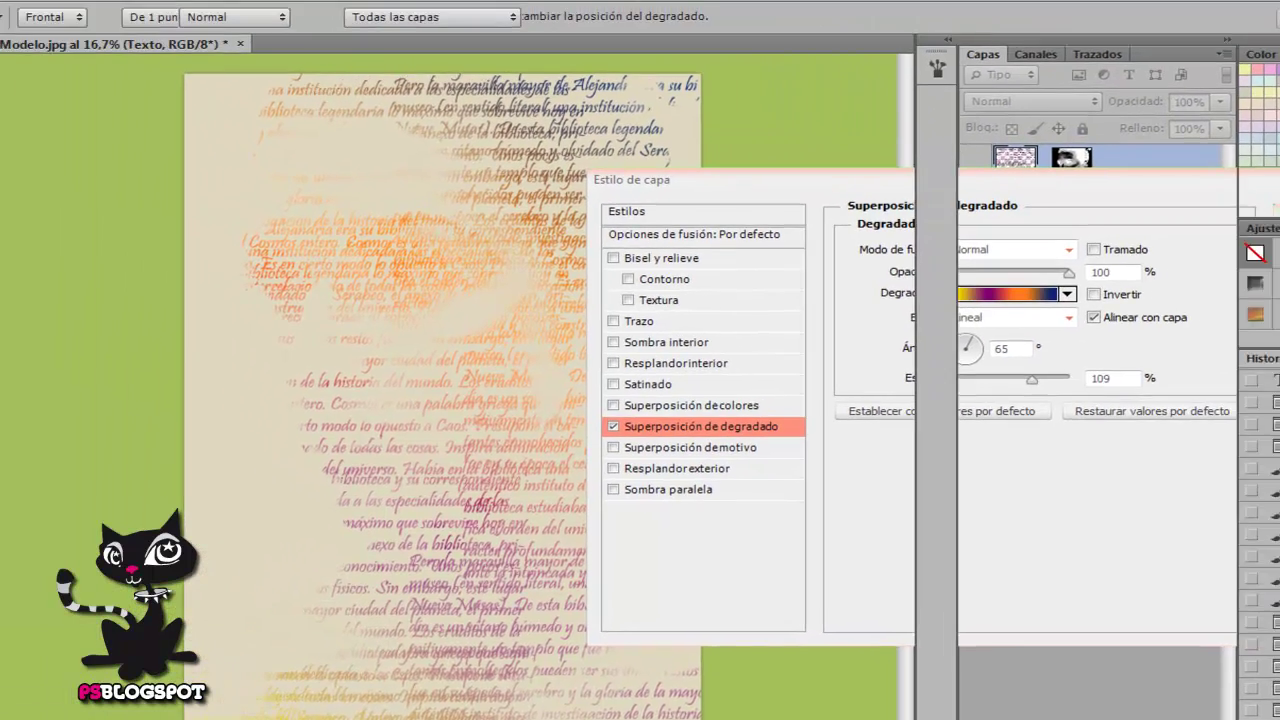
left_click(1112, 128)
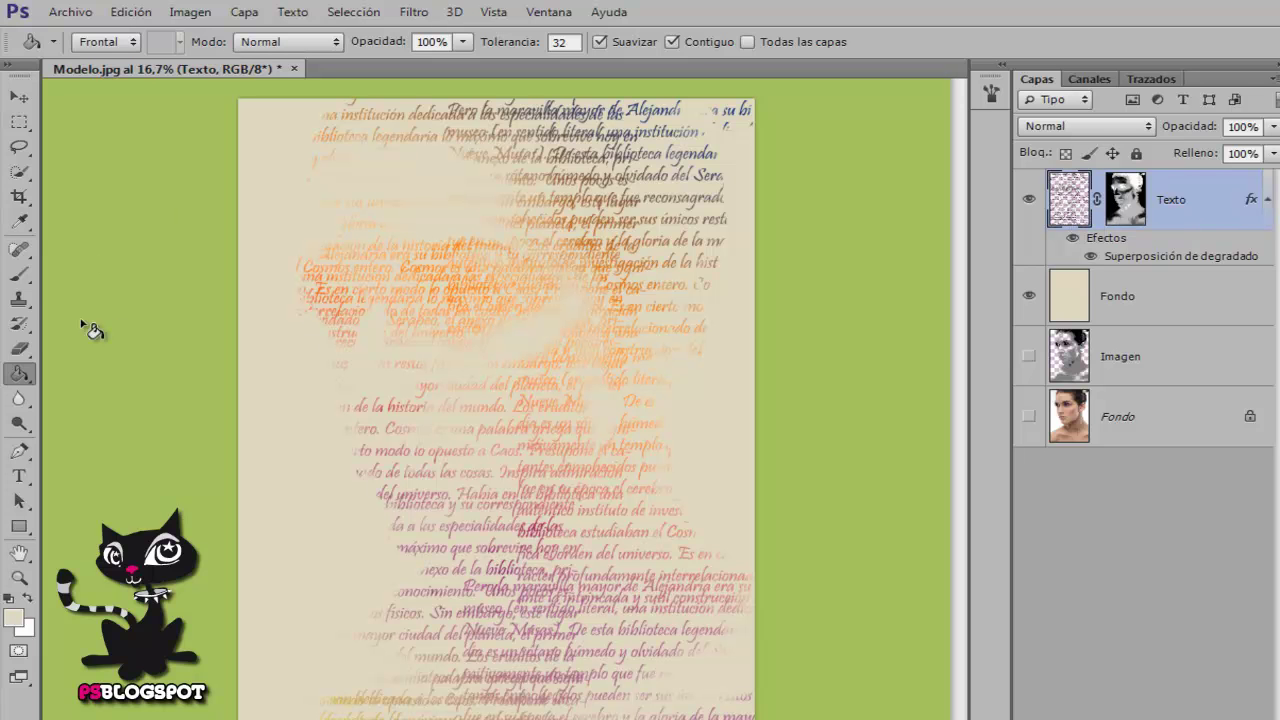
Set up a soft round black brush at 598 px with 0% hardness and 26% opacity
left_click(18, 277)
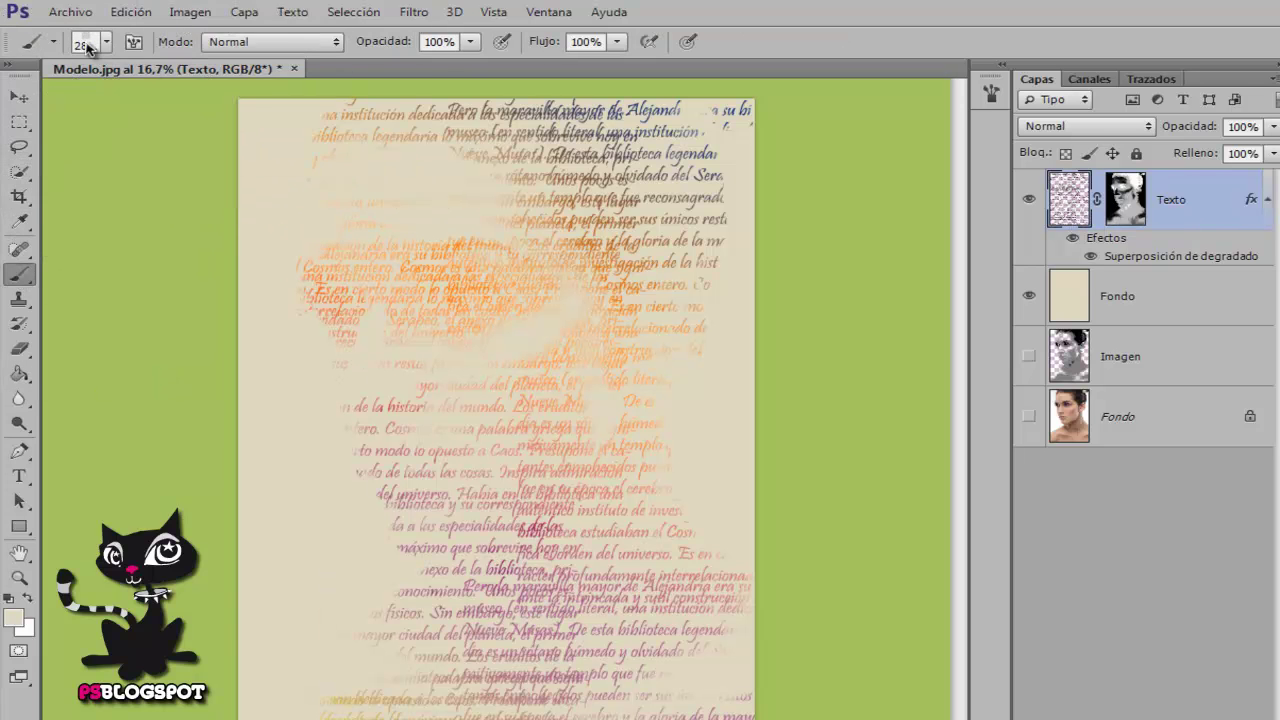
right_click(421, 371)
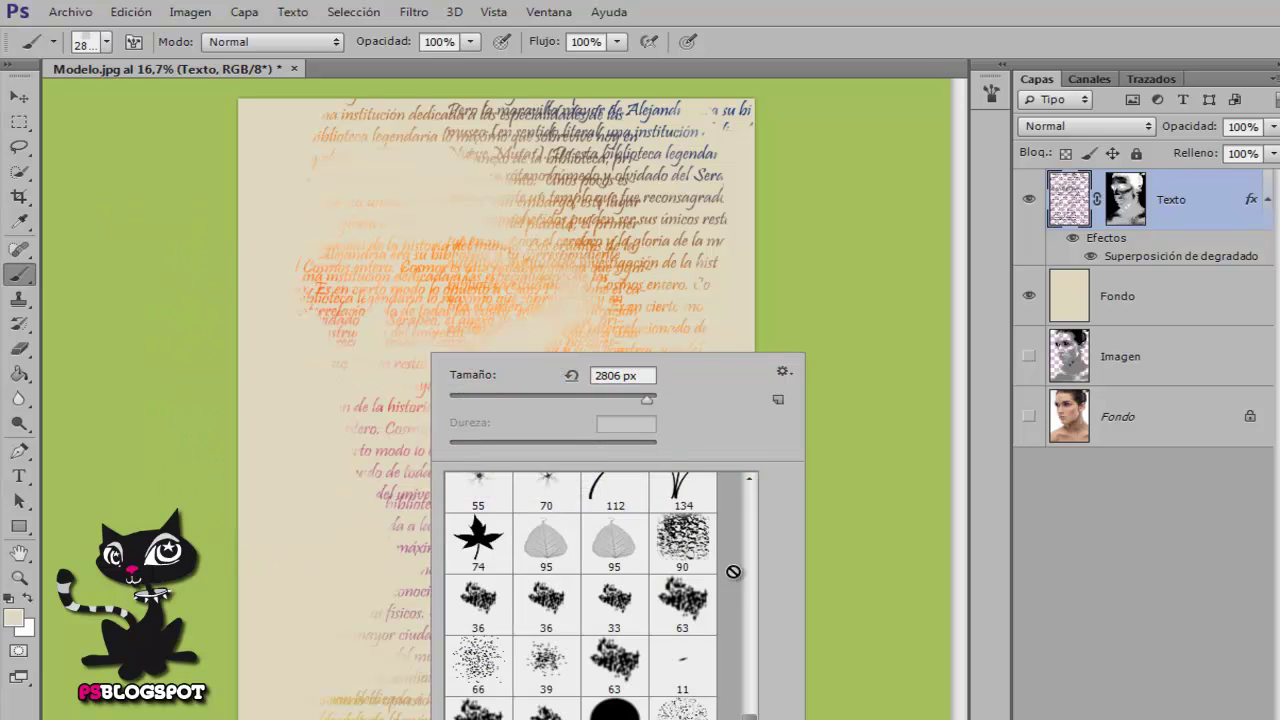
scroll(754, 594, "up", 10)
left_click(481, 505)
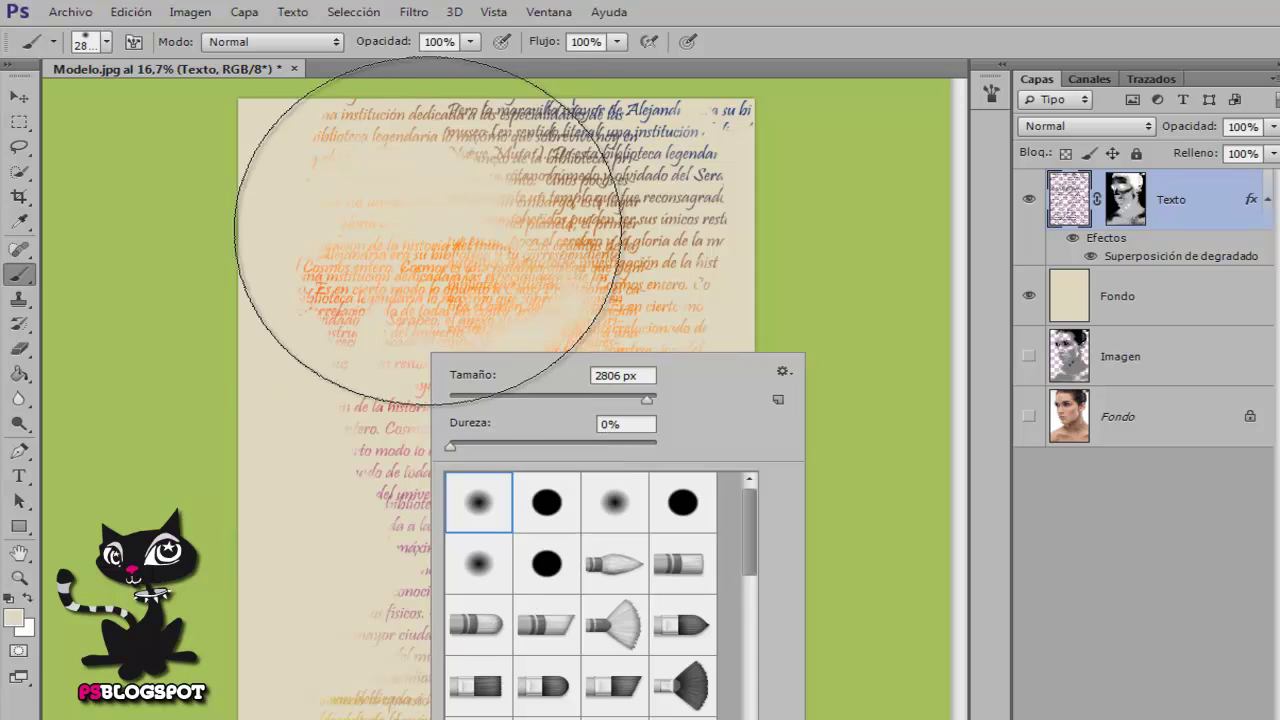
mouse_move(491, 209)
left_mouse_down()
mouse_move(420, 245)
mouse_move(306, 274)
mouse_move(466, 263)
mouse_move(284, 288)
mouse_move(206, 414)
left_mouse_up()
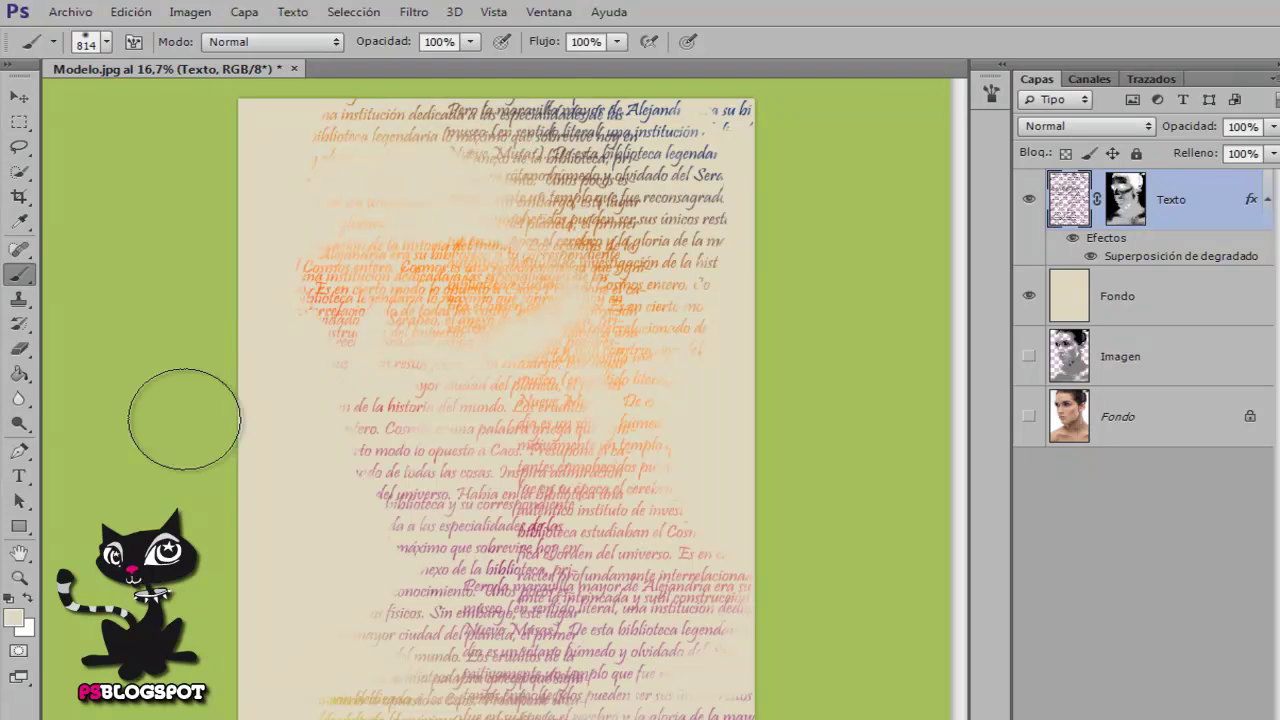
left_click(12, 600)
mouse_move(480, 290)
left_mouse_down()
mouse_move(485, 305)
mouse_move(462, 309)
mouse_move(480, 300)
left_mouse_up()
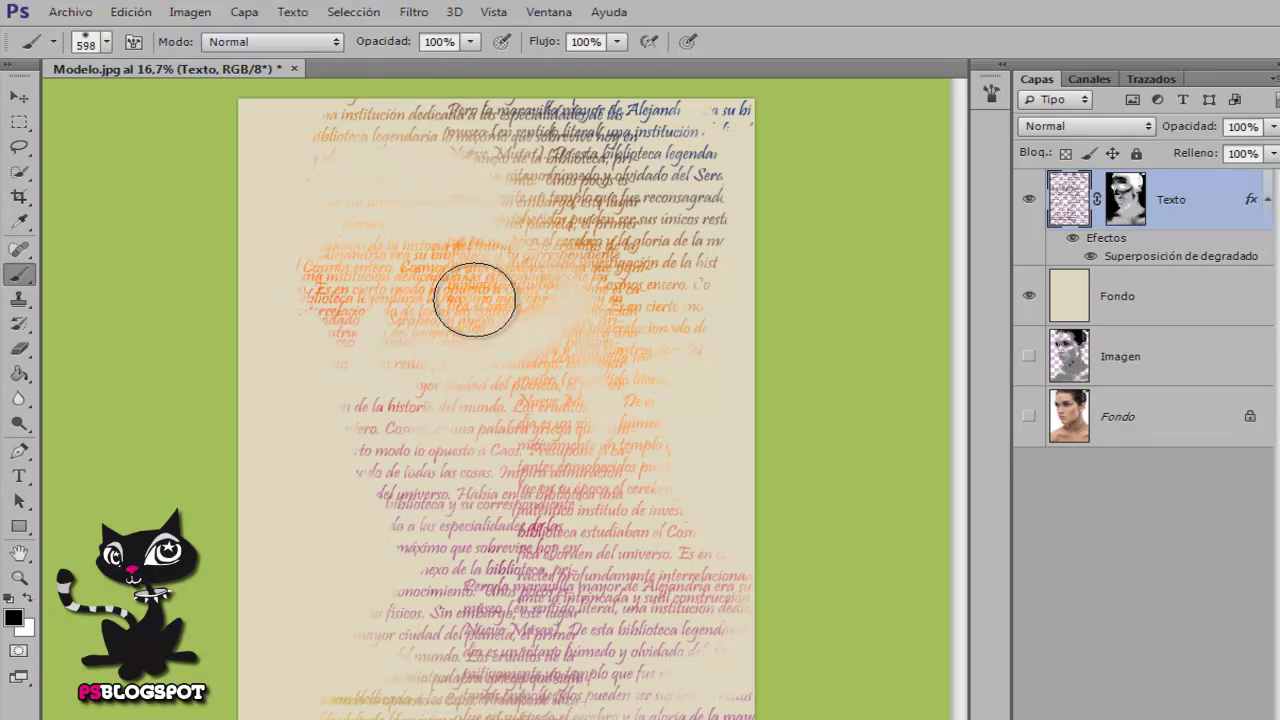
left_click_drag(394, 45, 361, 47)
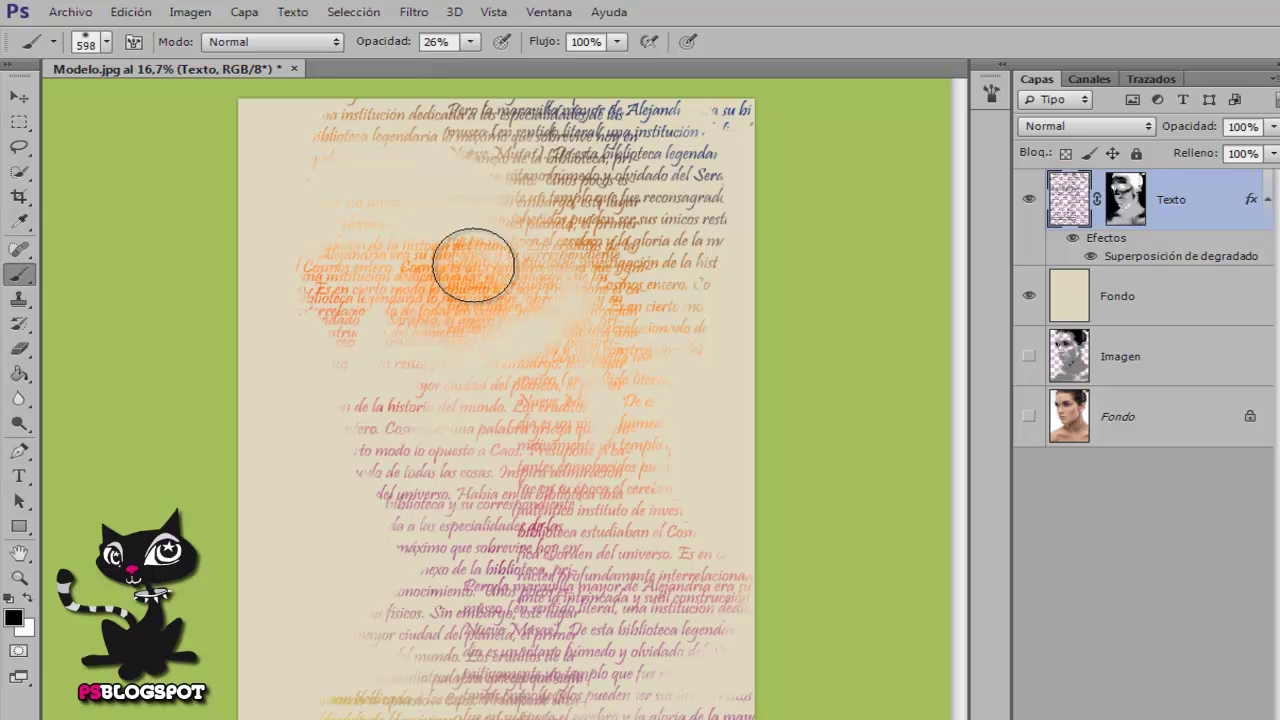
Paint on the Texto layer over the face profile, hair, shoulders, eyes, nose and mouth to reinforce the portrait's contours
mouse_move(320, 296)
left_mouse_down()
mouse_move(314, 286)
mouse_move(366, 294)
mouse_move(337, 394)
mouse_move(387, 402)
mouse_move(414, 523)
mouse_move(443, 494)
mouse_move(429, 520)
left_mouse_up()
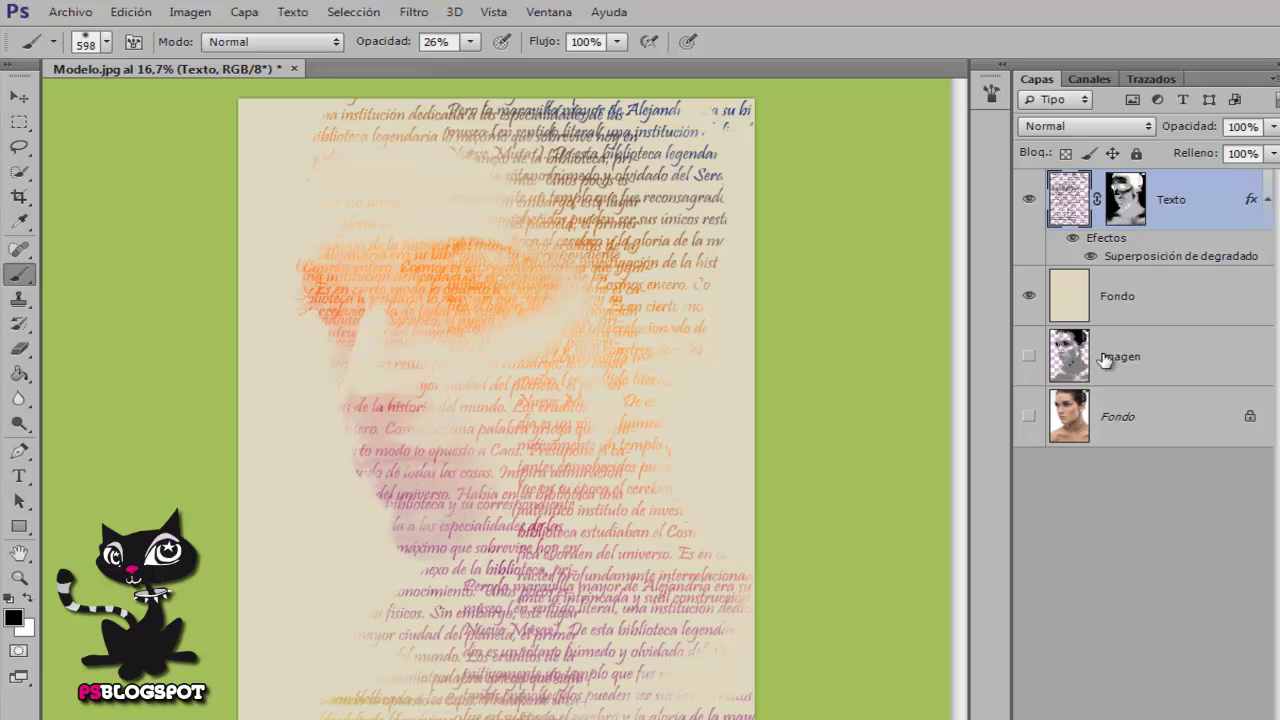
mouse_move(360, 143)
left_mouse_down()
mouse_move(333, 181)
mouse_move(345, 108)
mouse_move(373, 88)
mouse_move(456, 98)
mouse_move(416, 97)
mouse_move(621, 80)
mouse_move(751, 100)
mouse_move(783, 176)
mouse_move(708, 72)
mouse_move(705, 140)
mouse_move(723, 114)
left_mouse_up()
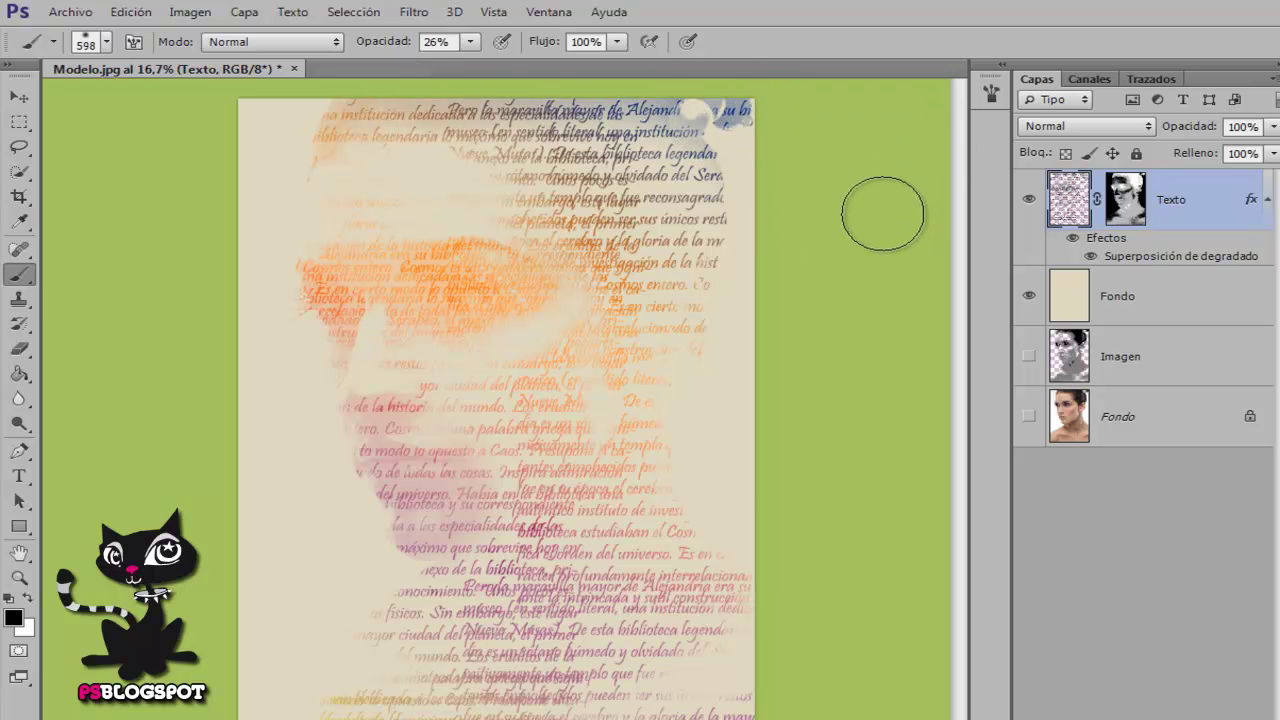
left_click_drag(666, 552, 772, 640)
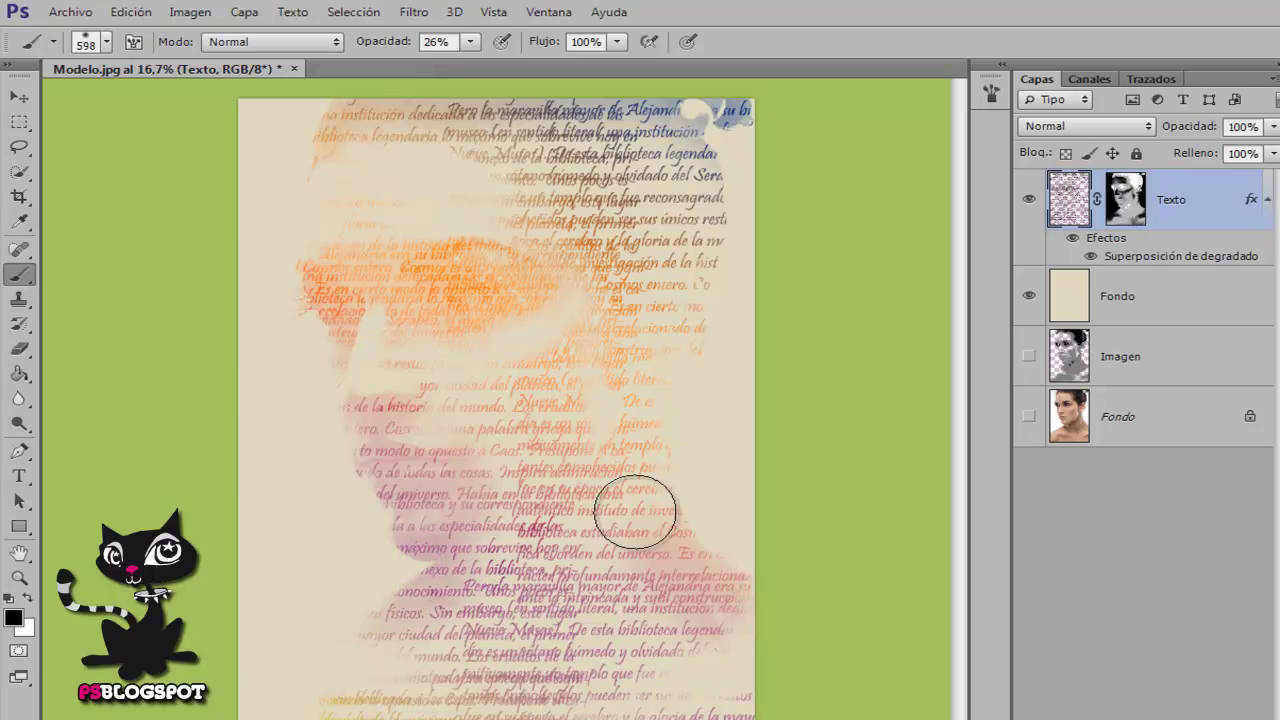
mouse_move(366, 317)
left_mouse_down()
mouse_move(338, 302)
mouse_move(476, 294)
mouse_move(340, 310)
mouse_move(391, 427)
mouse_move(387, 392)
mouse_move(365, 389)
mouse_move(387, 445)
mouse_move(435, 484)
mouse_move(434, 451)
left_mouse_up()
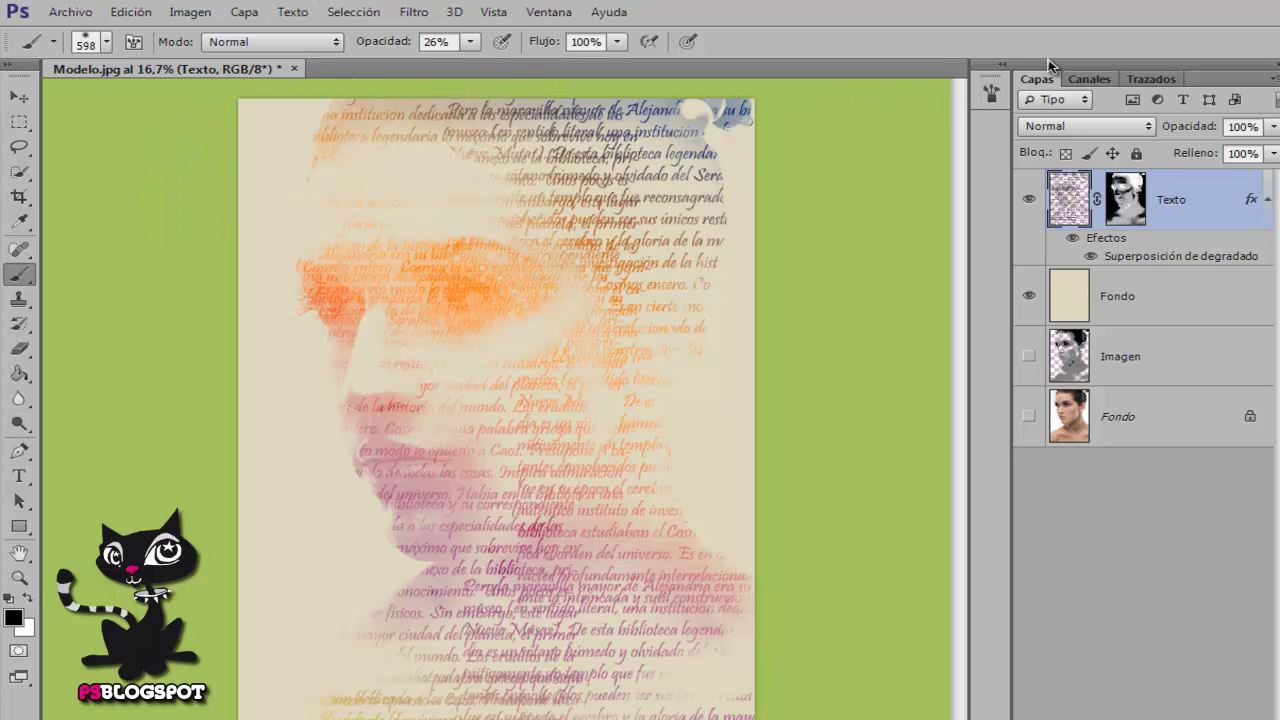
Set the soft brush's spacing to 79% and turn on scattering at 513%
left_click(991, 93)
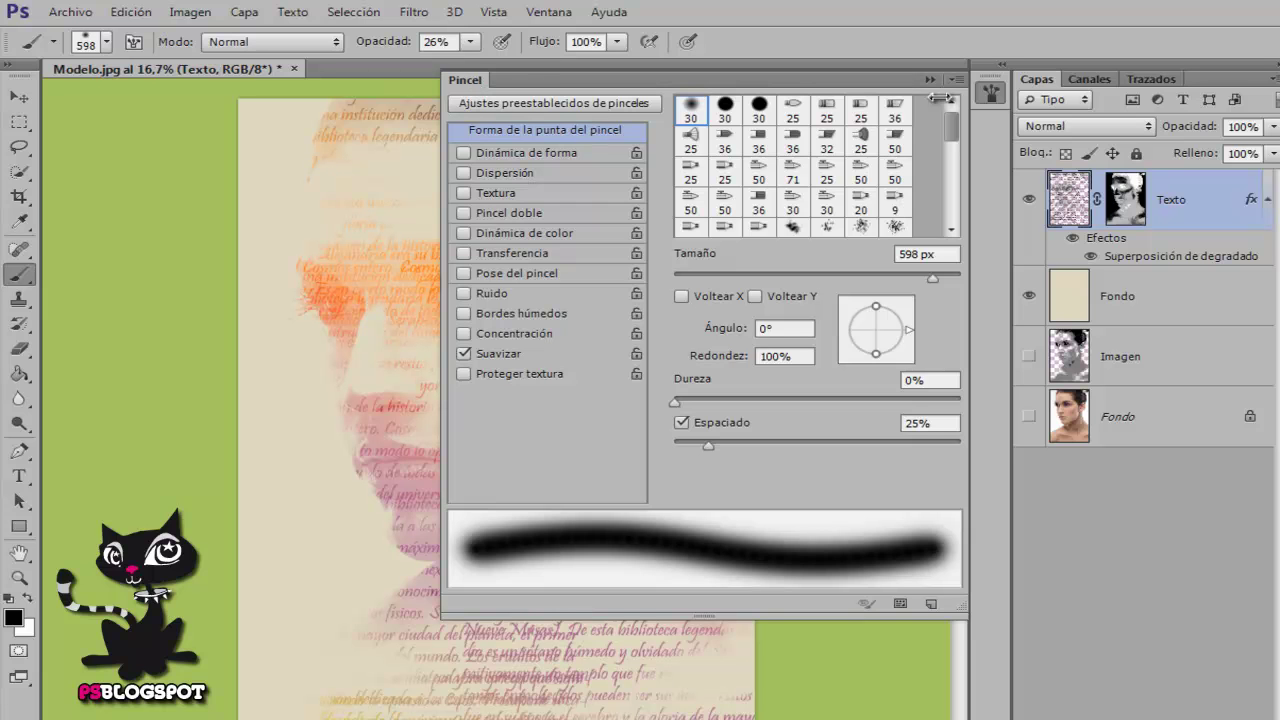
left_click(548, 12)
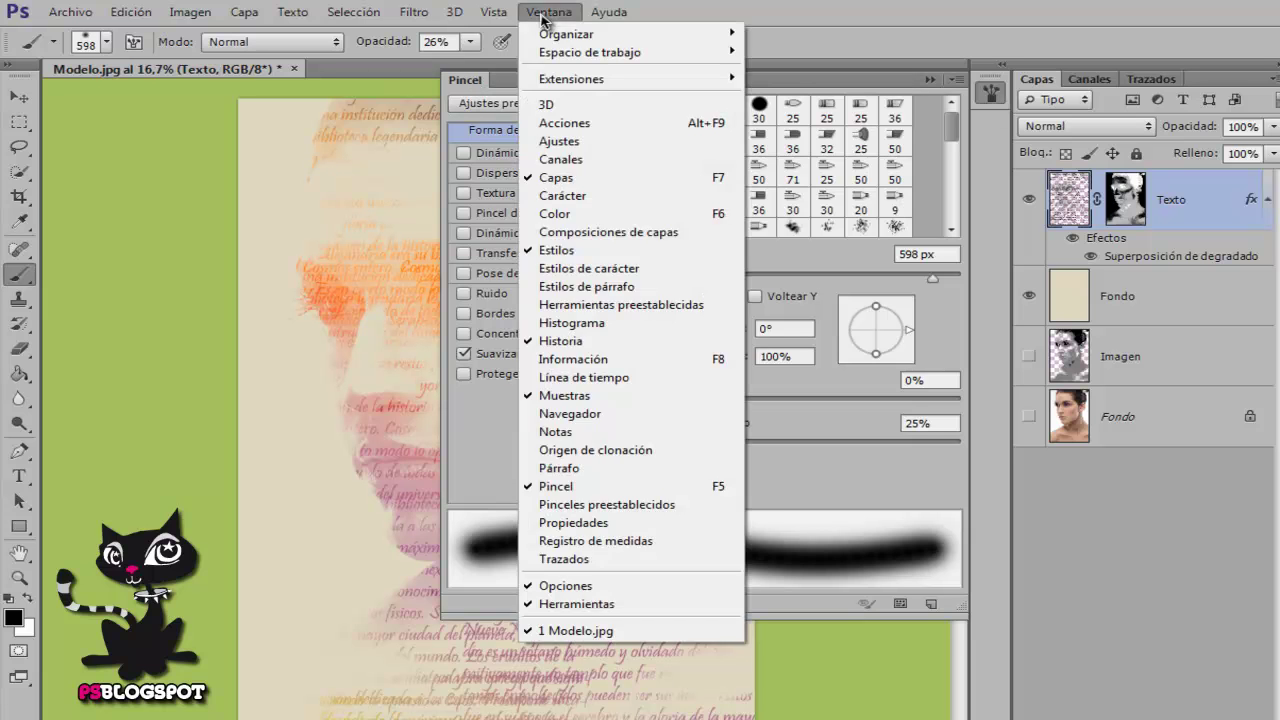
left_click(998, 135)
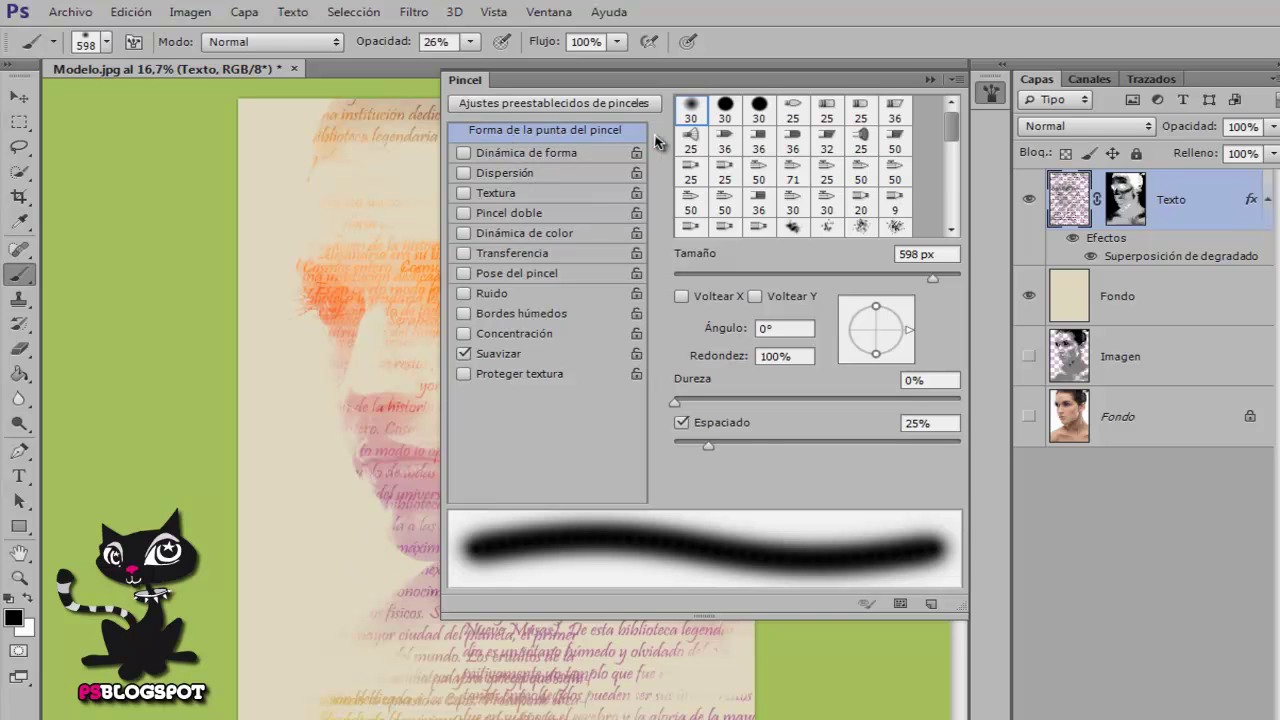
left_click_drag(707, 452, 786, 447)
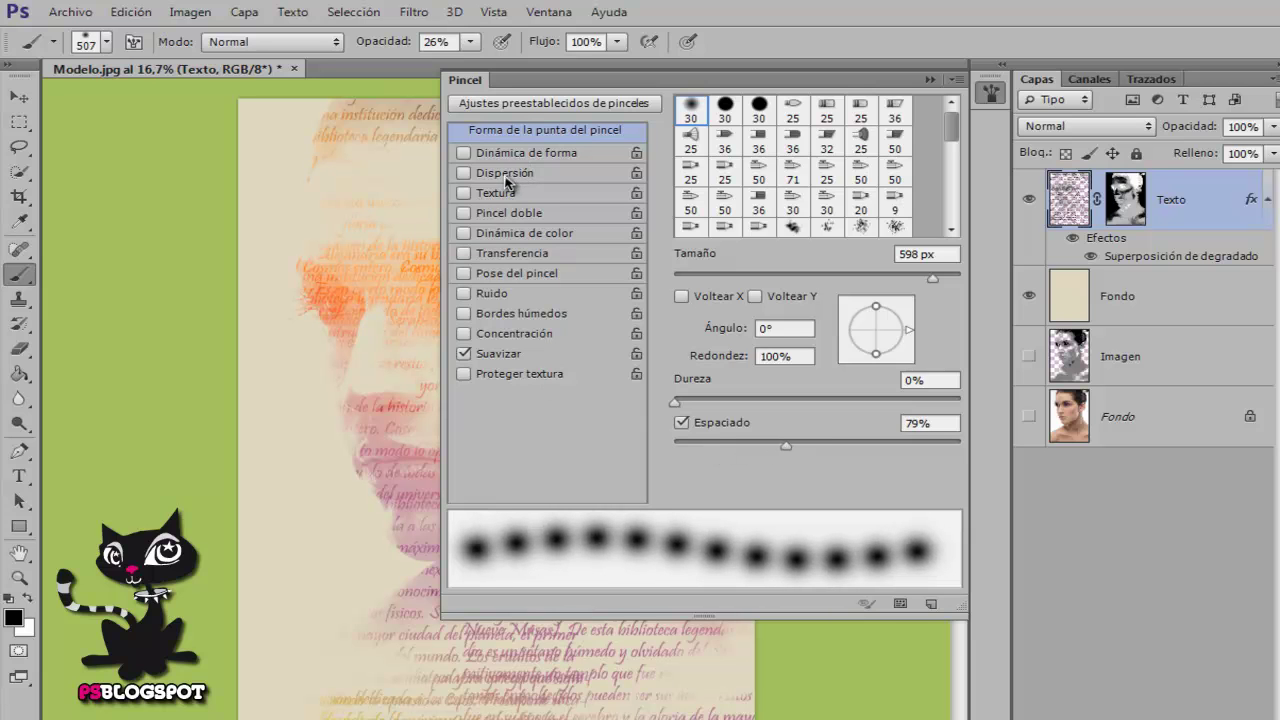
left_click(506, 177)
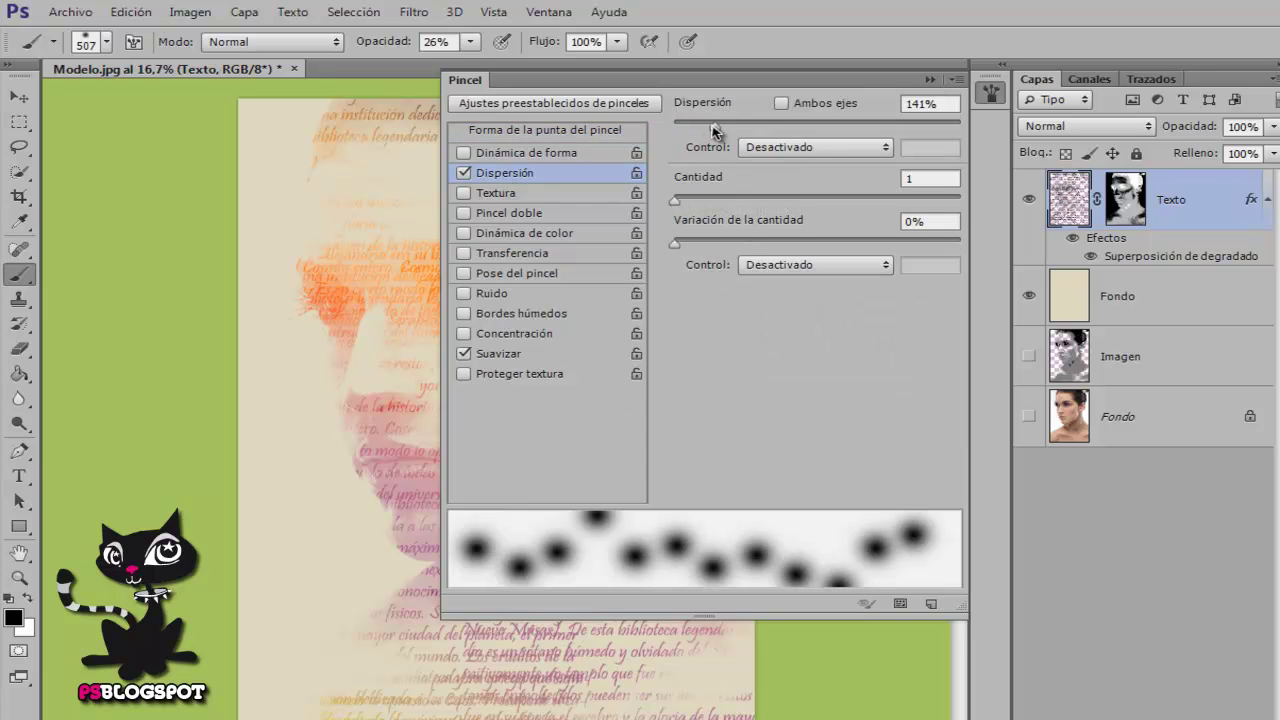
left_click_drag(717, 133, 821, 129)
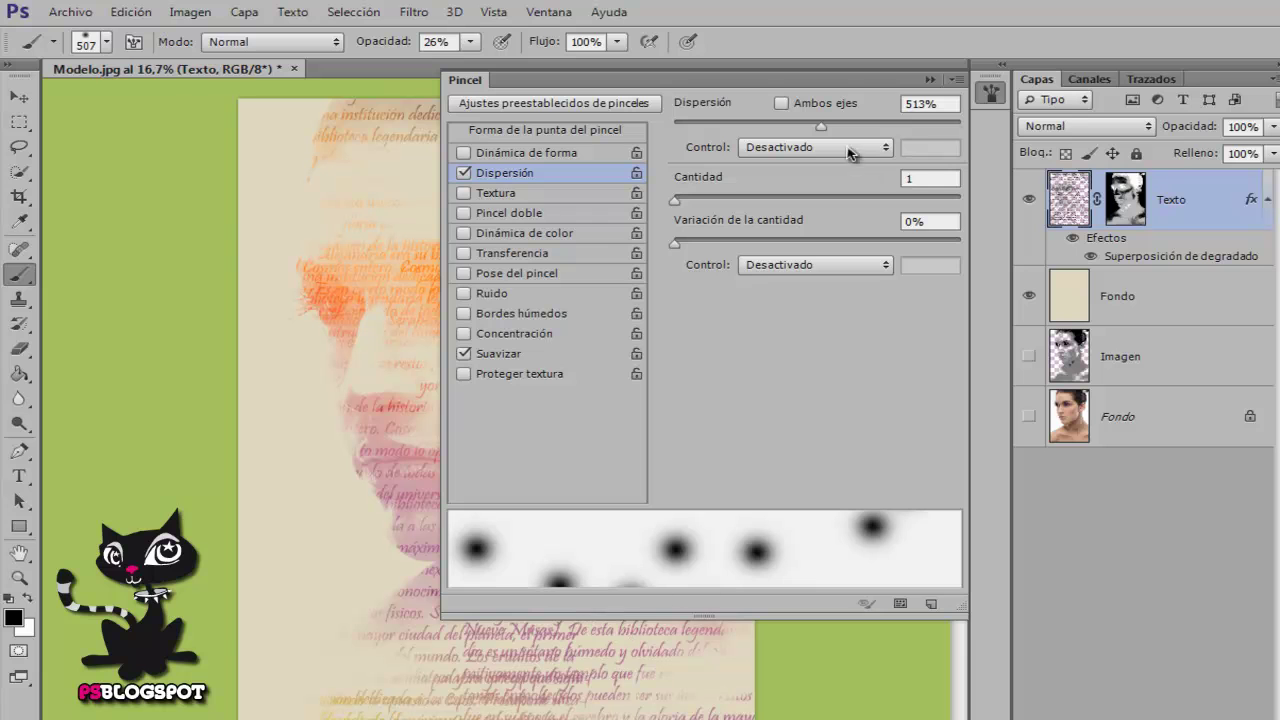
Add a green colour overlay to the Texto layer's style
left_click(993, 95)
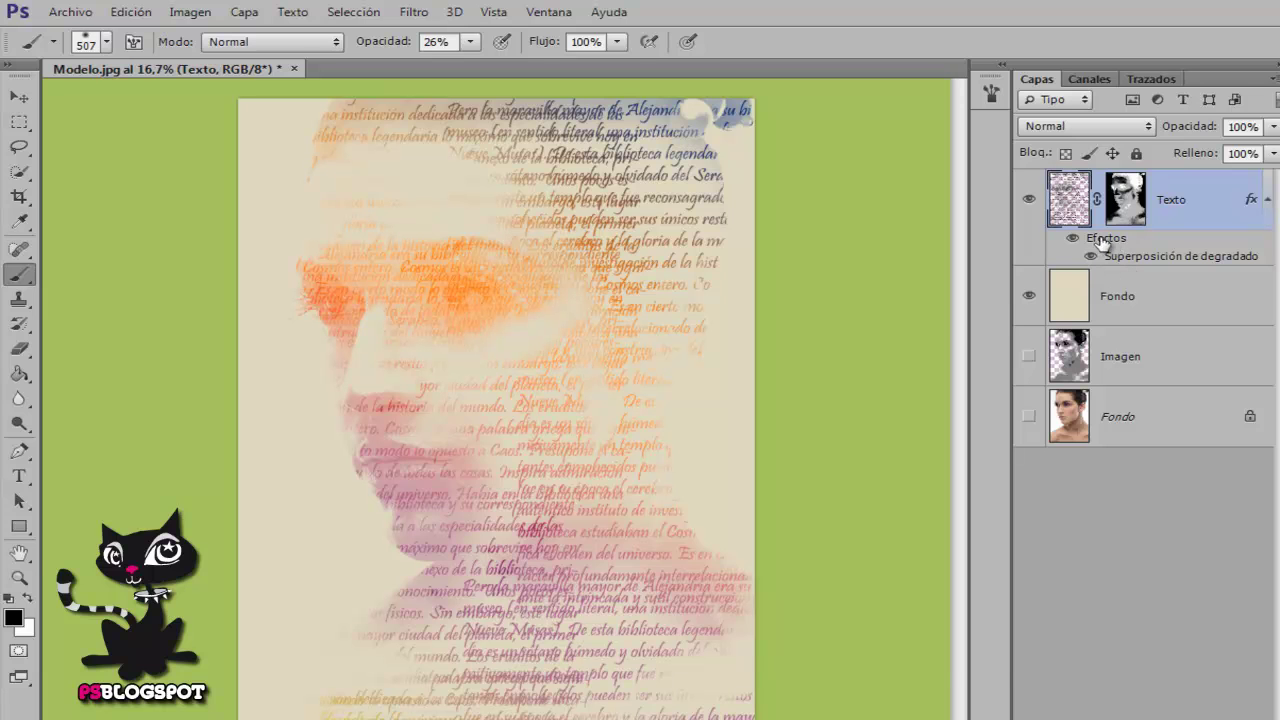
double_click(1100, 242)
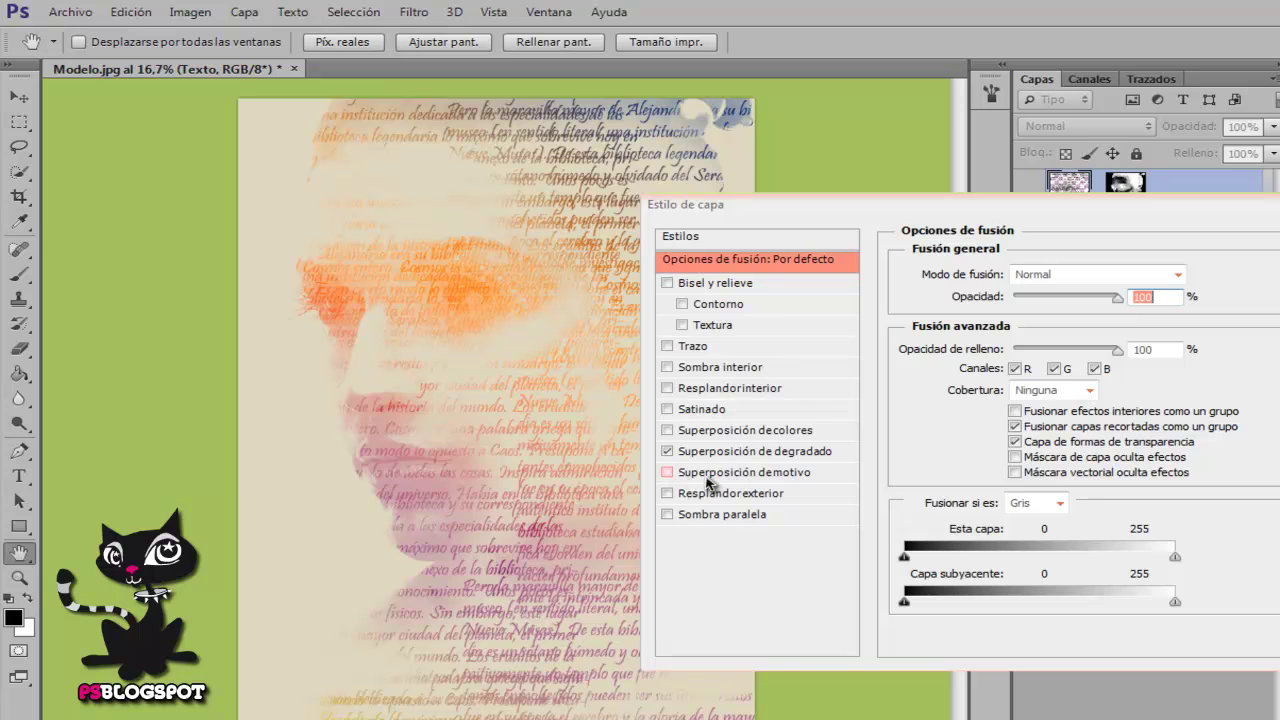
left_click(667, 431)
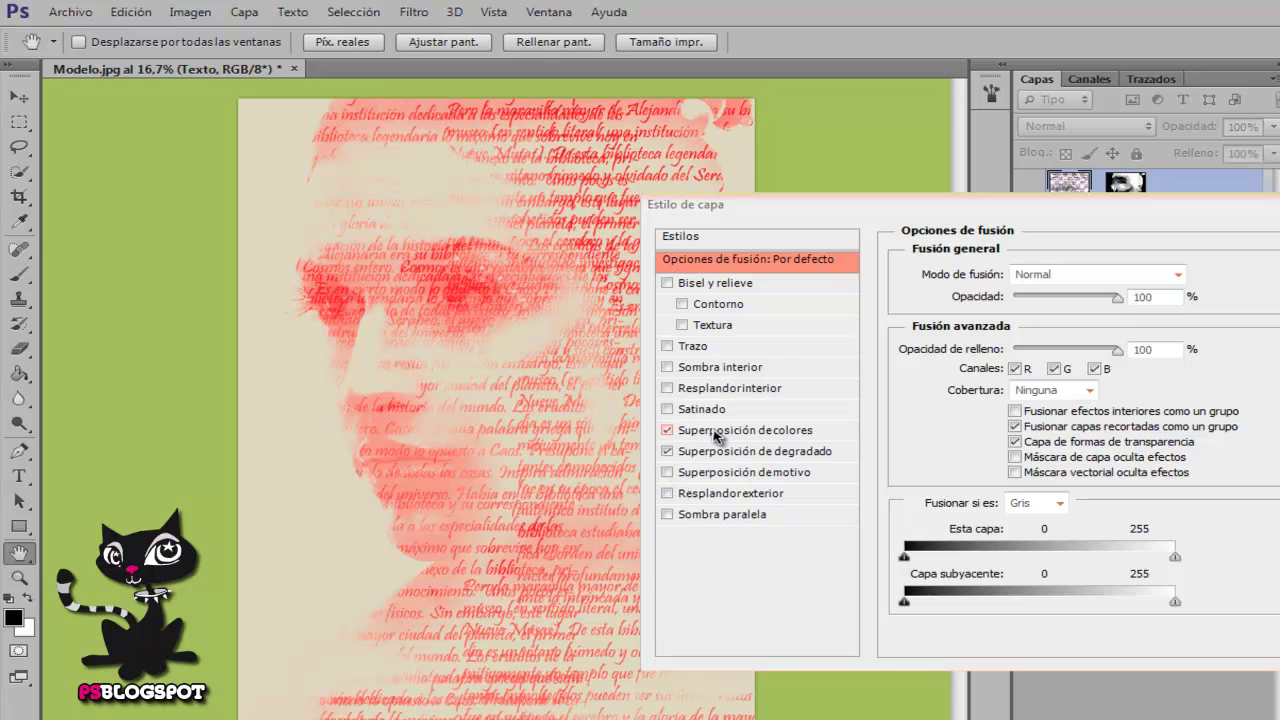
left_click(718, 434)
left_click(1205, 274)
left_click_drag(671, 320, 680, 380)
left_click_drag(779, 397, 781, 405)
left_click(696, 329)
left_click_drag(696, 329, 693, 339)
key("Return")
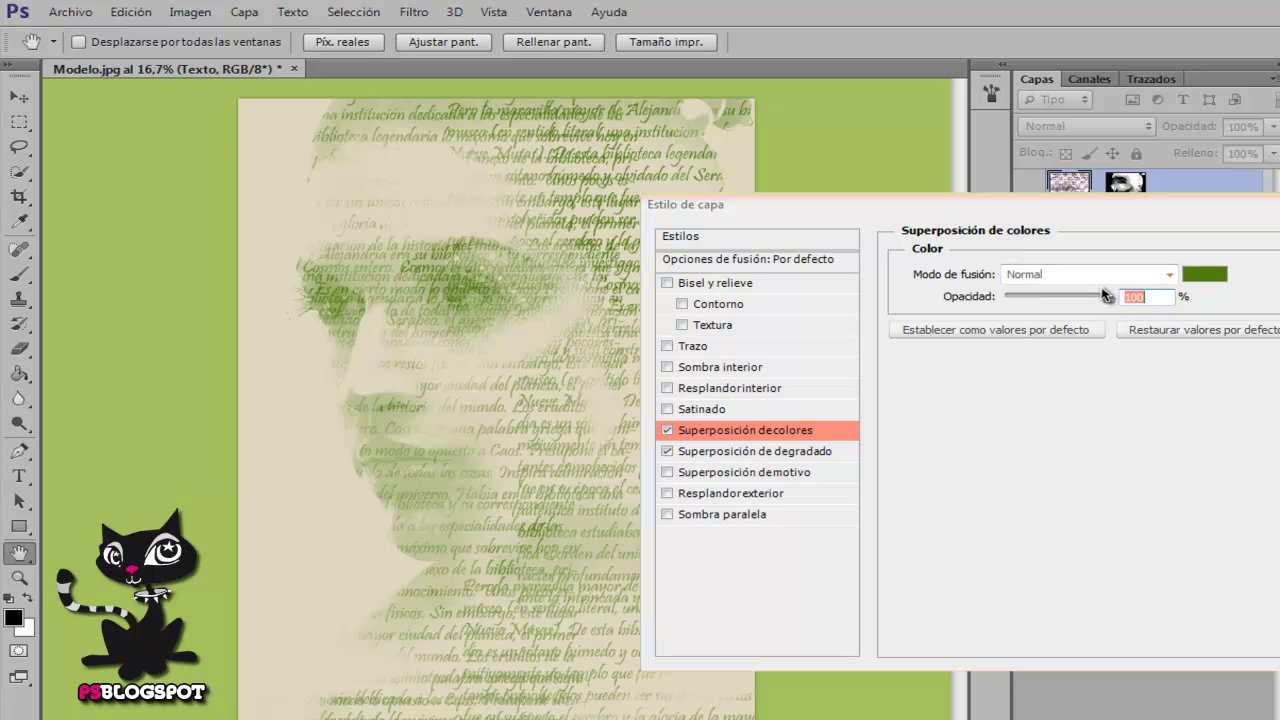
Try the green colour overlay at 55% opacity, restore 100%, cycle through its blending modes, and apply the layer style
left_click_drag(1111, 302, 1062, 301)
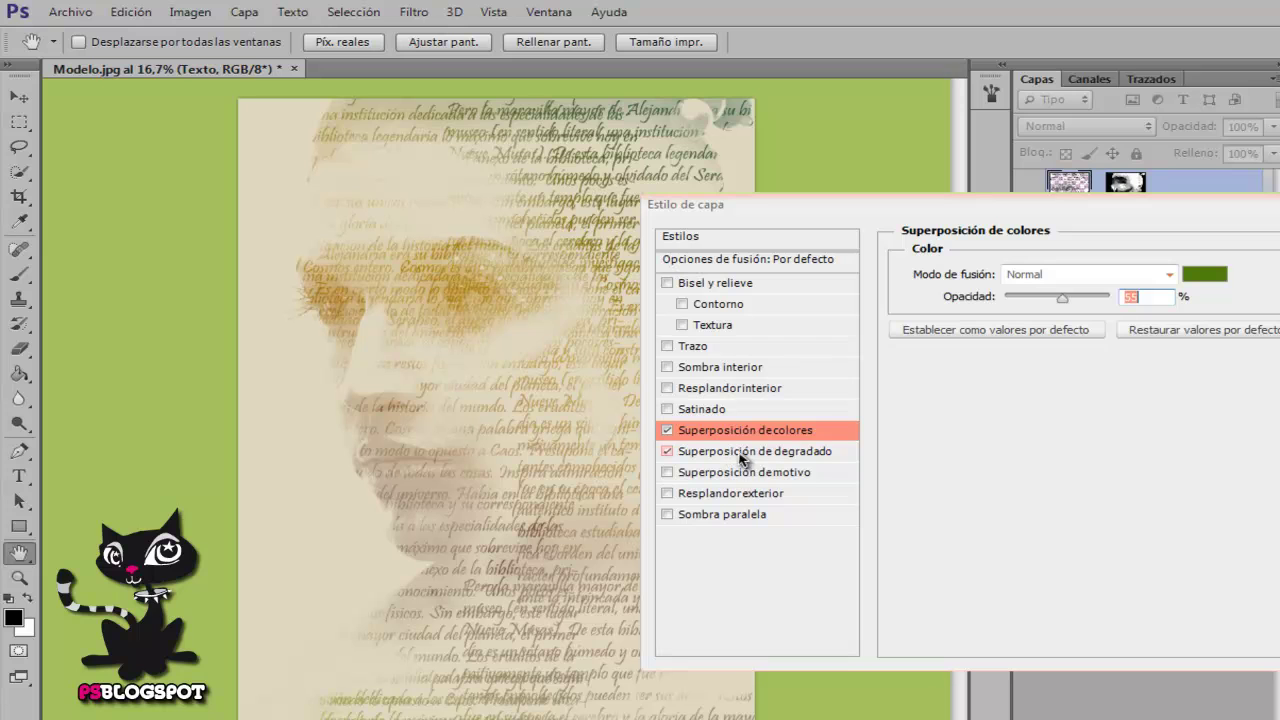
left_click_drag(1062, 298, 1134, 297)
left_click(1062, 278)
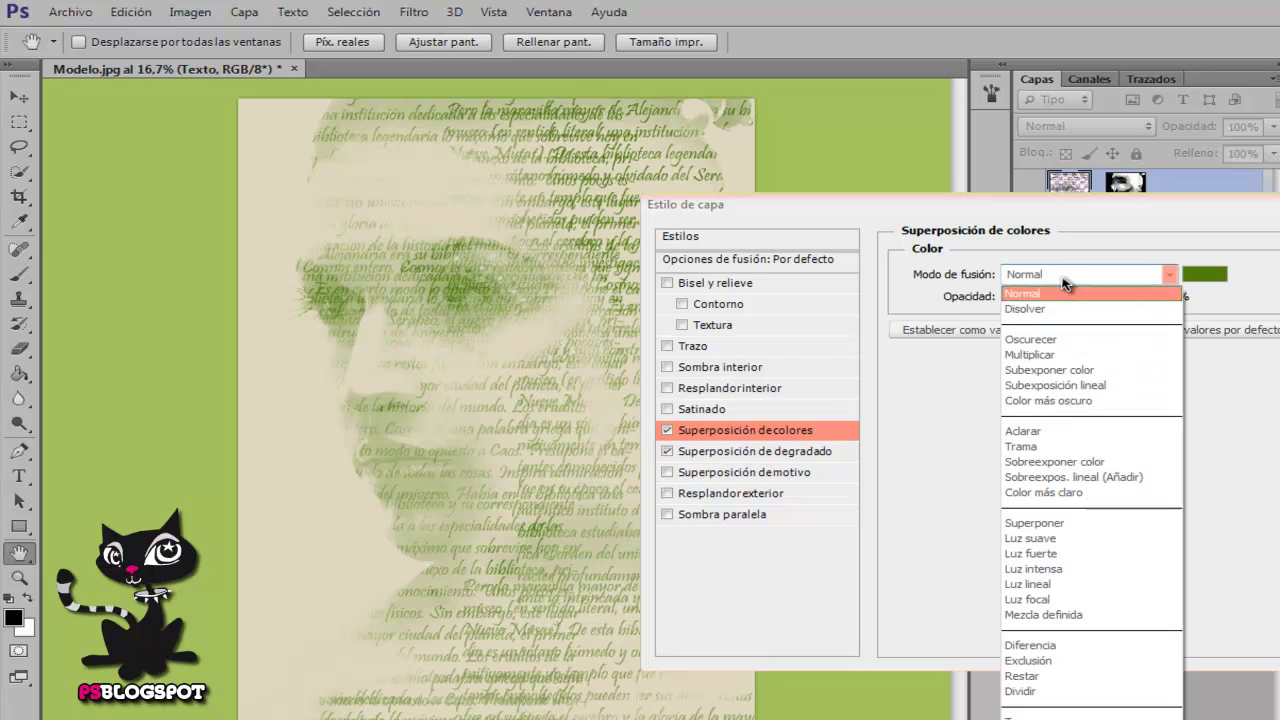
left_click(1062, 279)
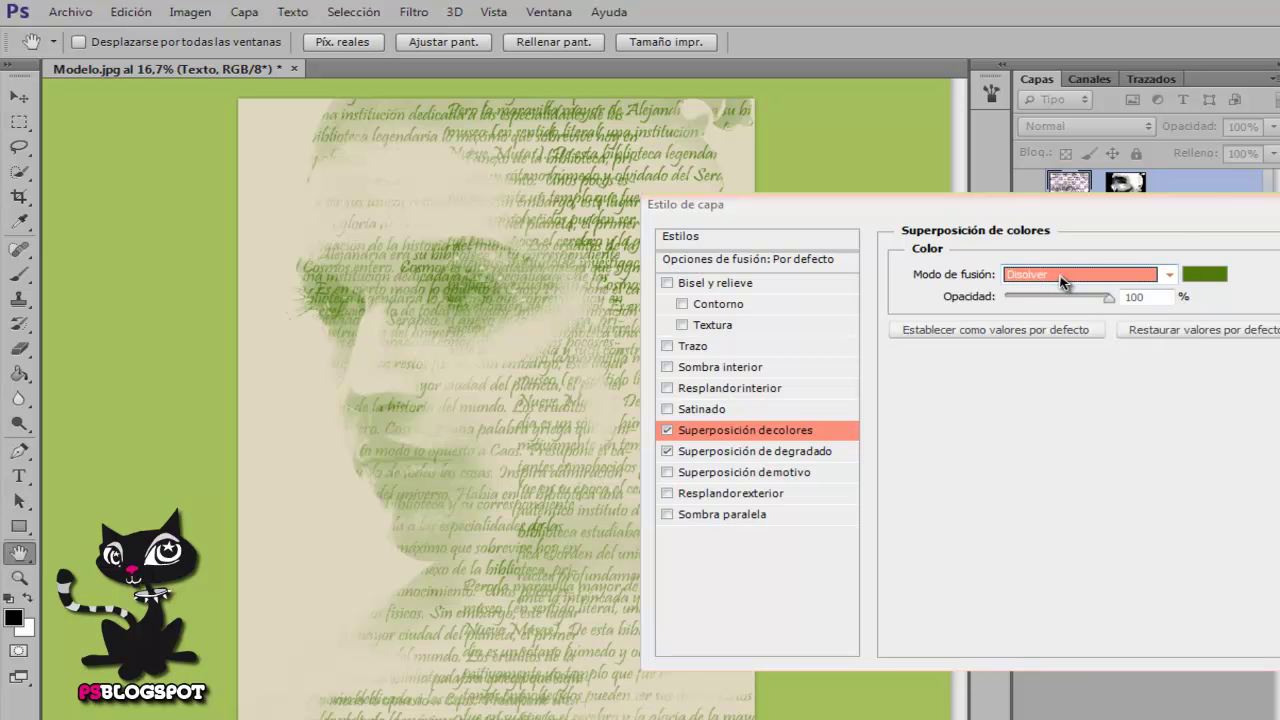
scroll(1062, 281, "down", 1)
scroll(1062, 281, "down", 1)
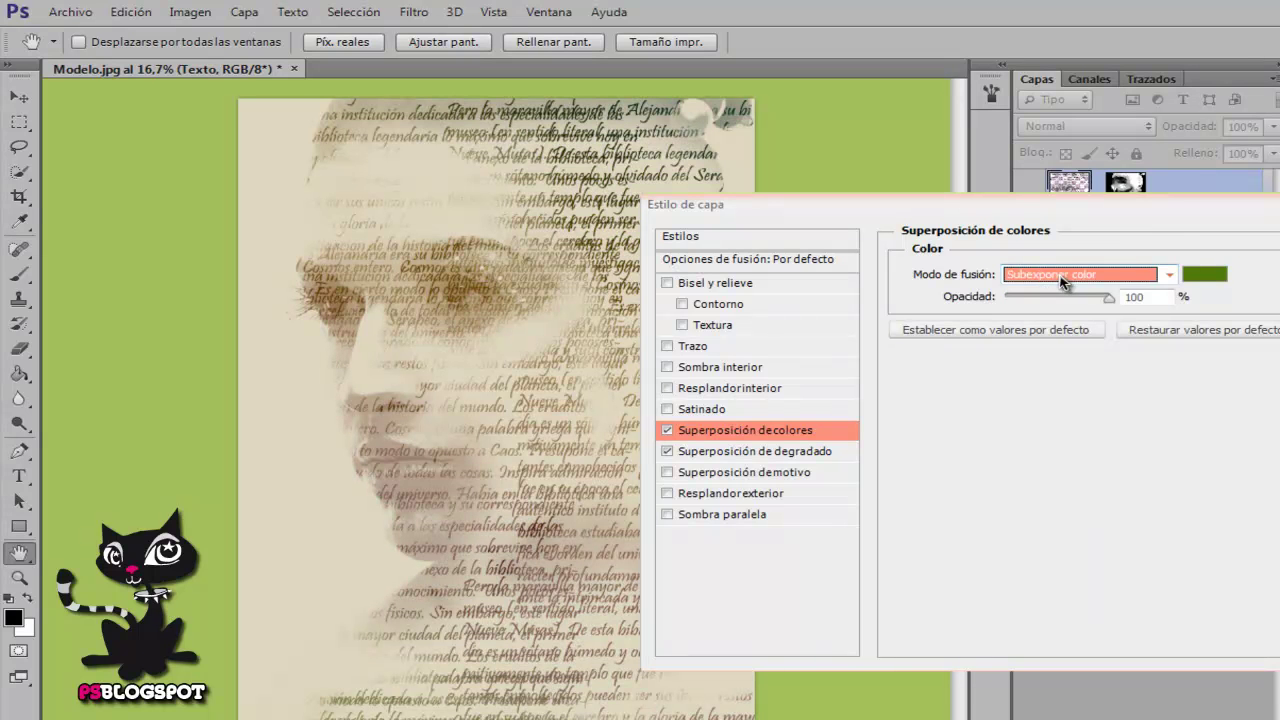
scroll(1062, 281, "down", 2)
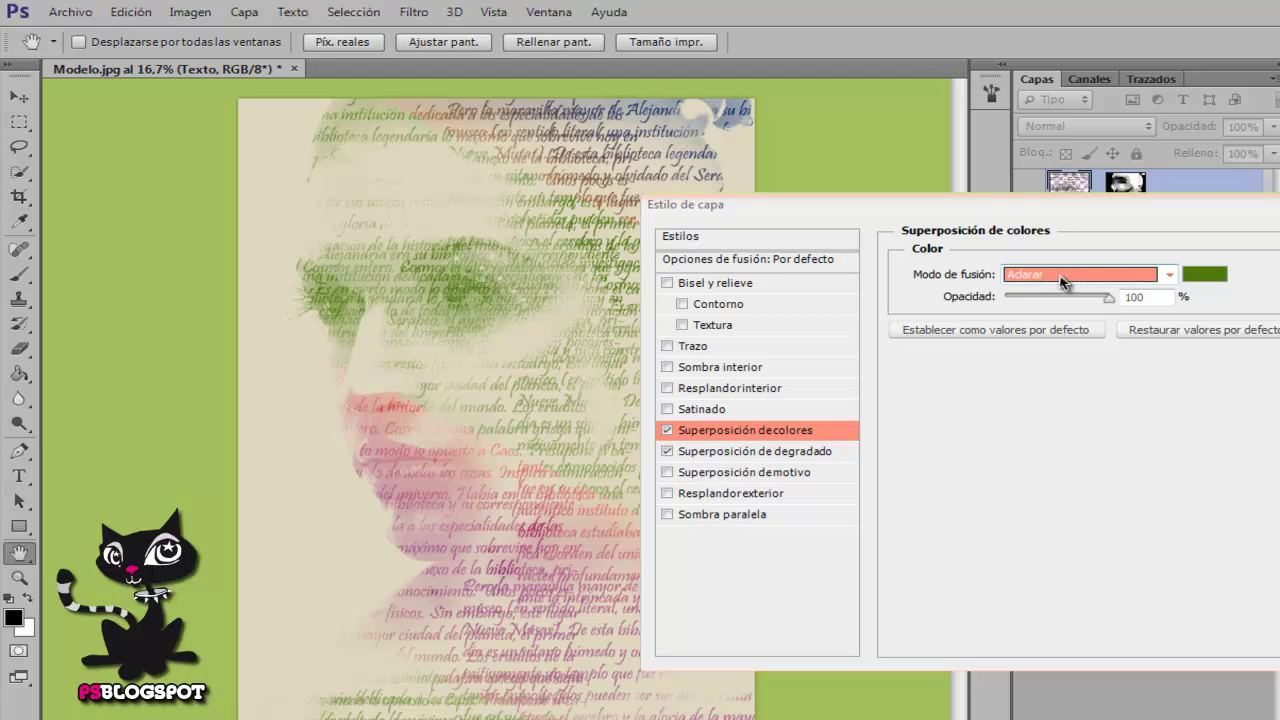
scroll(1062, 281, "down", 4)
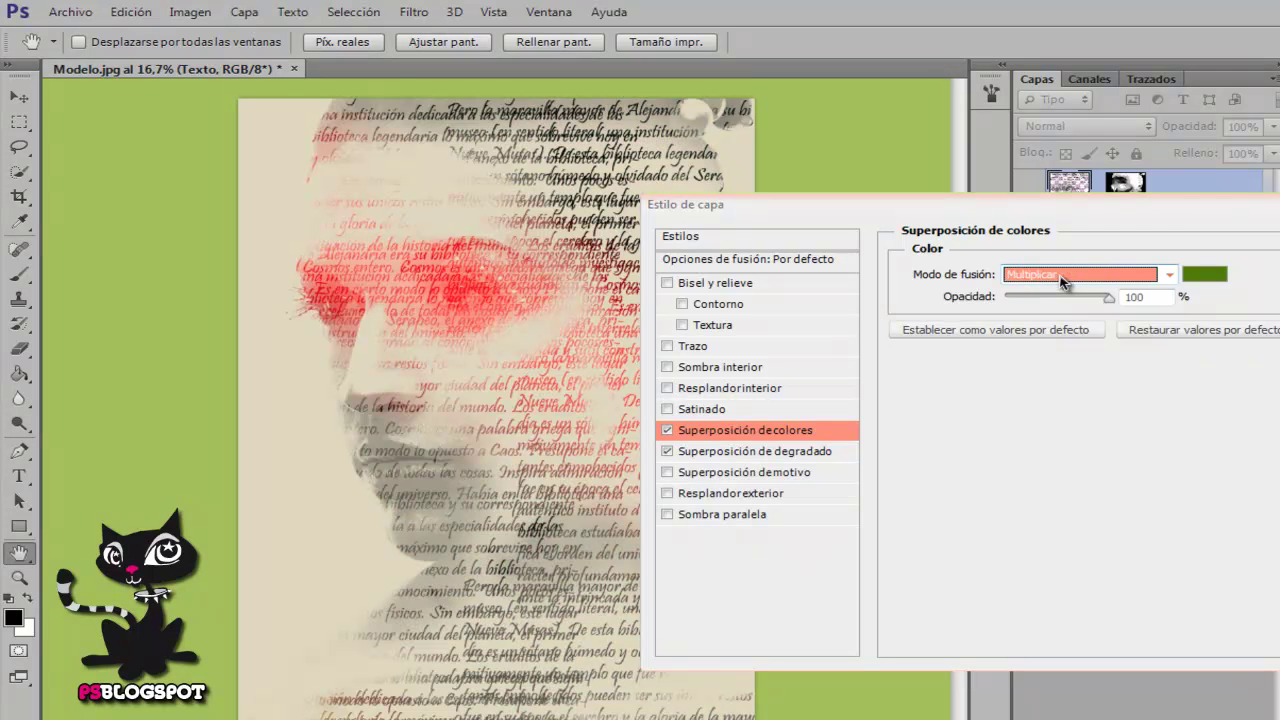
scroll(1062, 281, "up", 1)
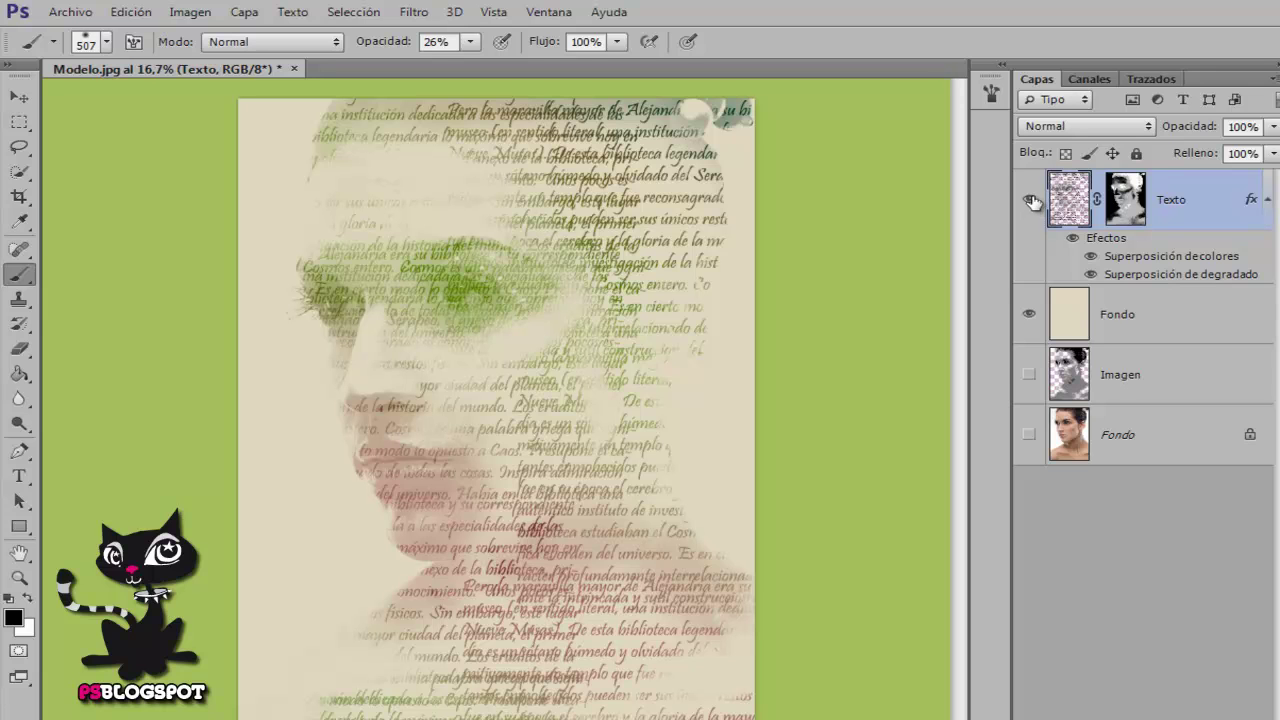
Place the pink and orange texture image 47 from the Texturas base folder into the document
left_click(70, 12)
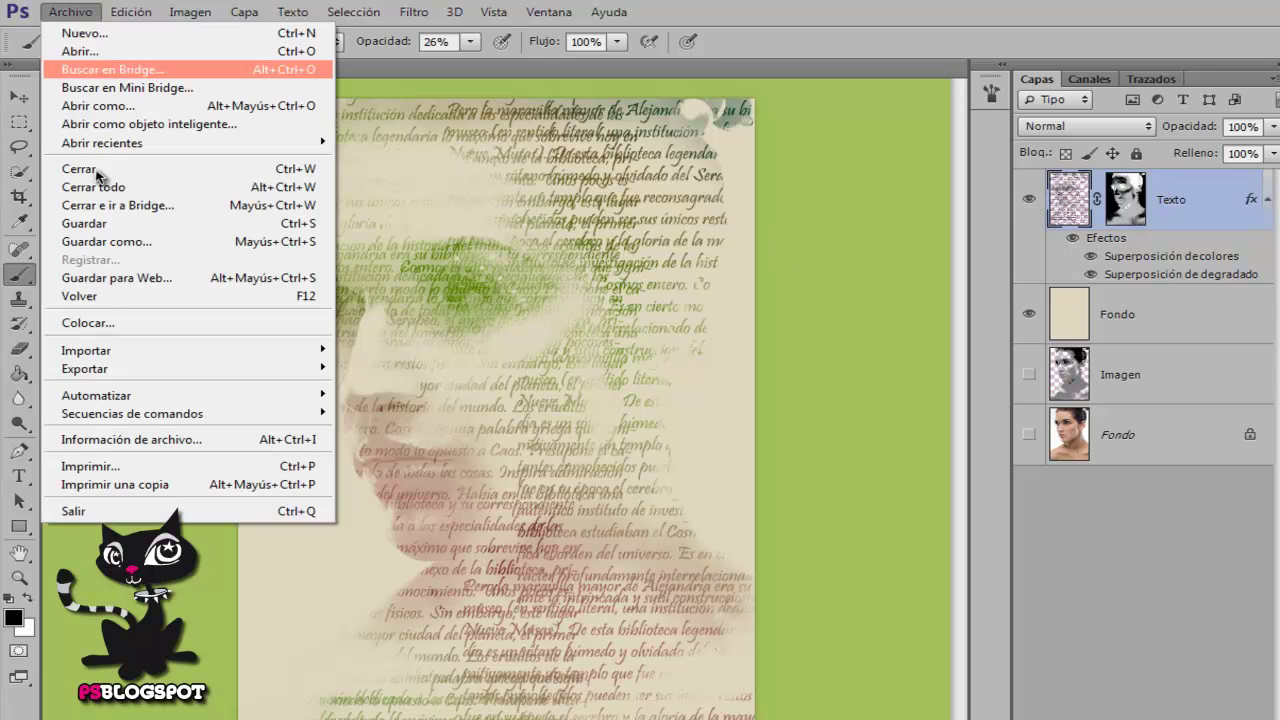
left_click(101, 325)
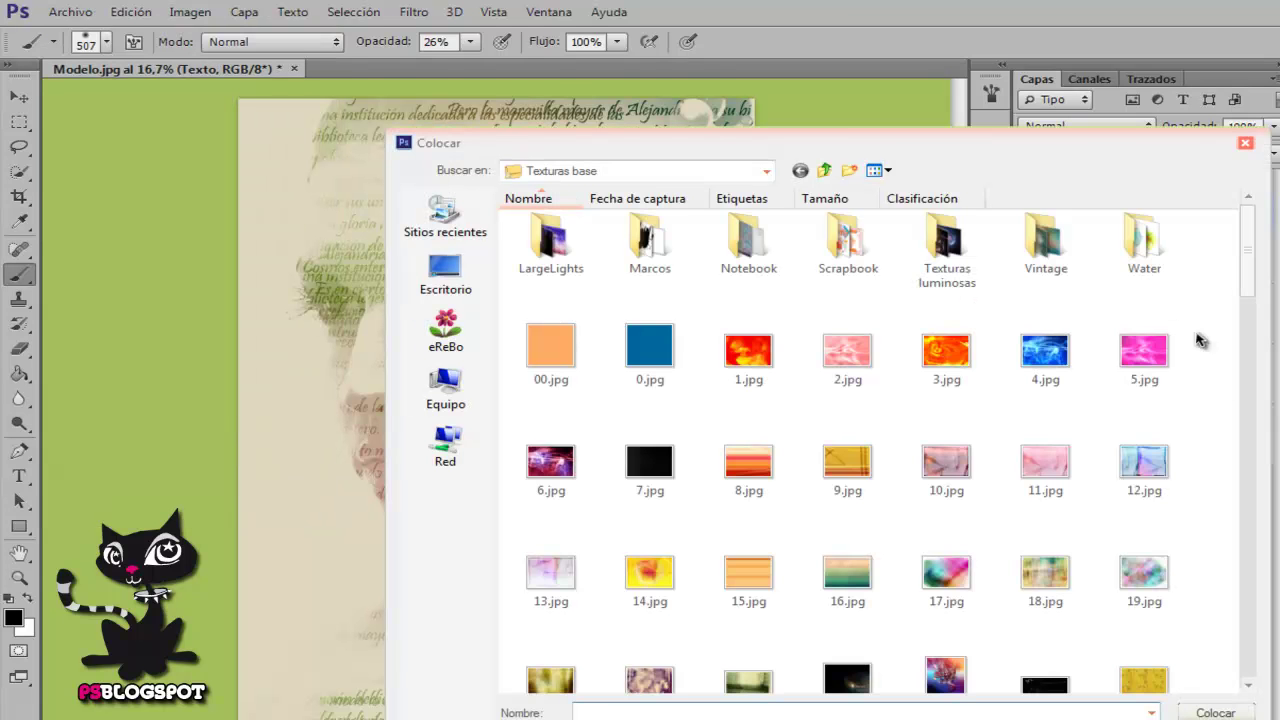
scroll(1203, 377, "down", 5)
left_click(1144, 260)
left_click(1215, 712)
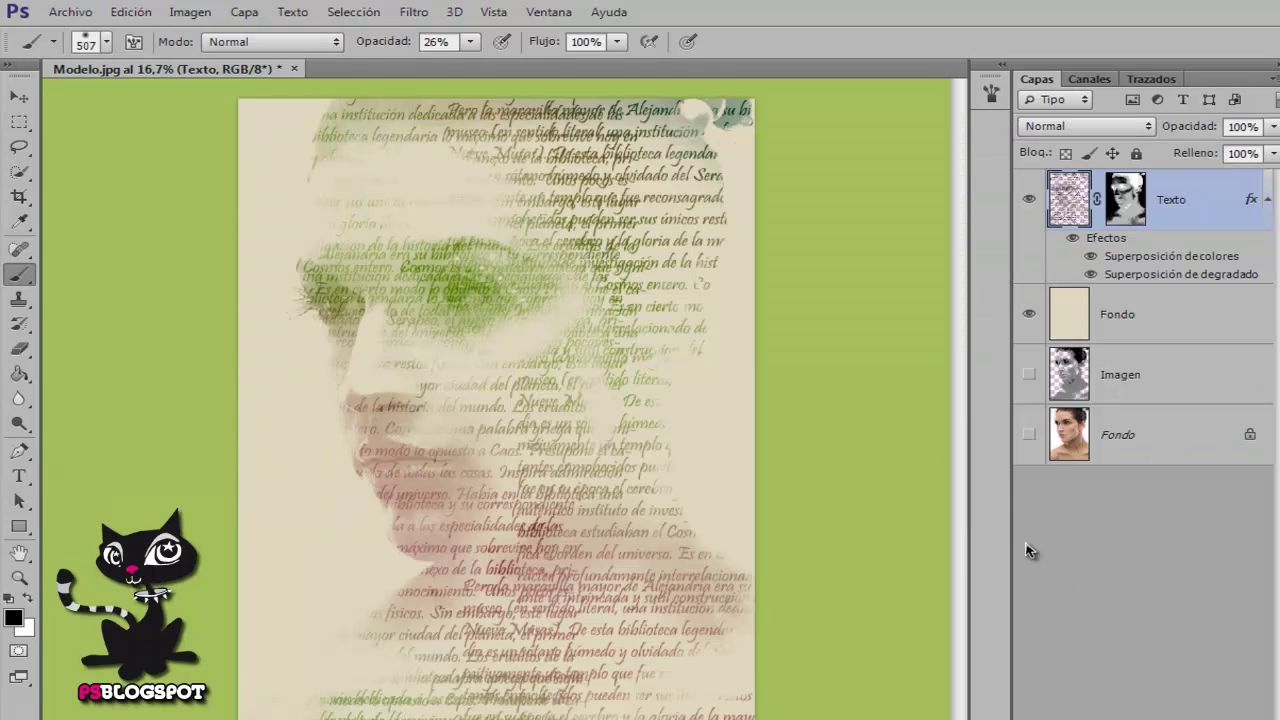
Rotate the placed texture 90° clockwise, enlarge it to cover the whole canvas, and commit the placement
right_click(516, 353)
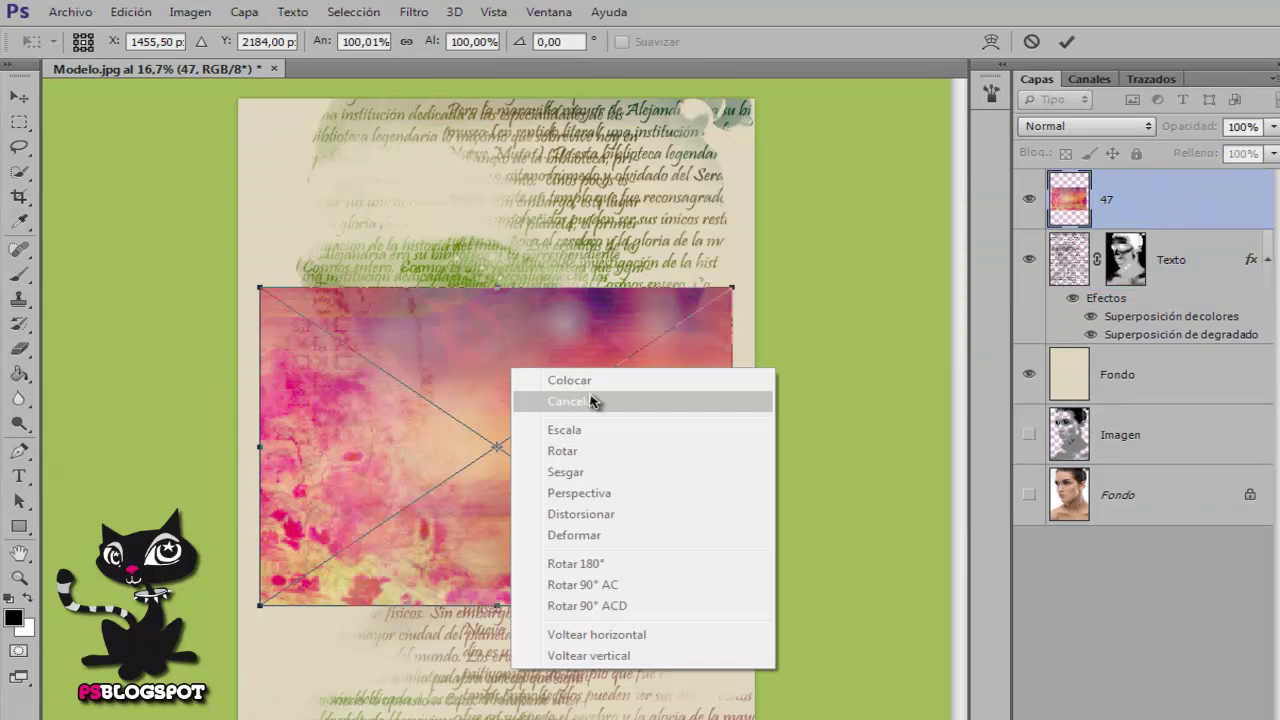
left_click(586, 591)
left_click_drag(419, 396, 373, 284)
left_click_drag(590, 512, 834, 719)
left_click_drag(617, 596, 589, 594)
key("b")
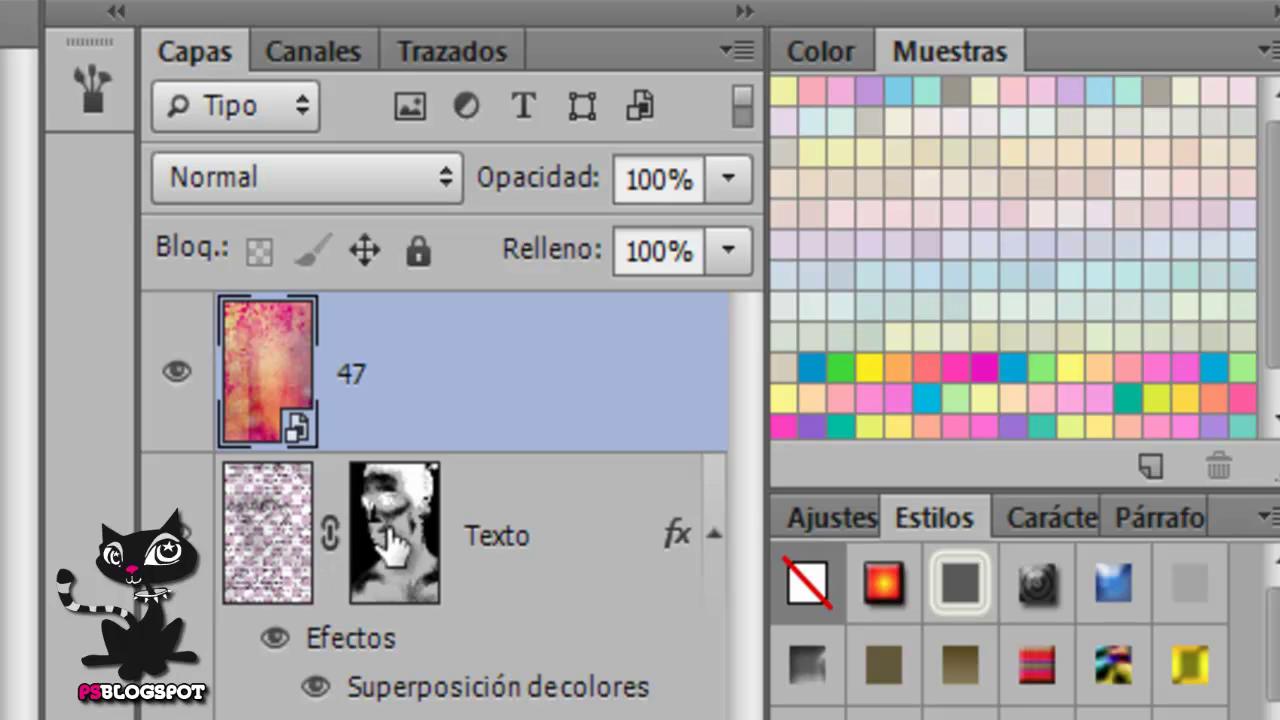
Load the Texto layer's mask as a selection and add it as a layer mask on texture layer 47
left_click_drag(396, 545, 397, 548)
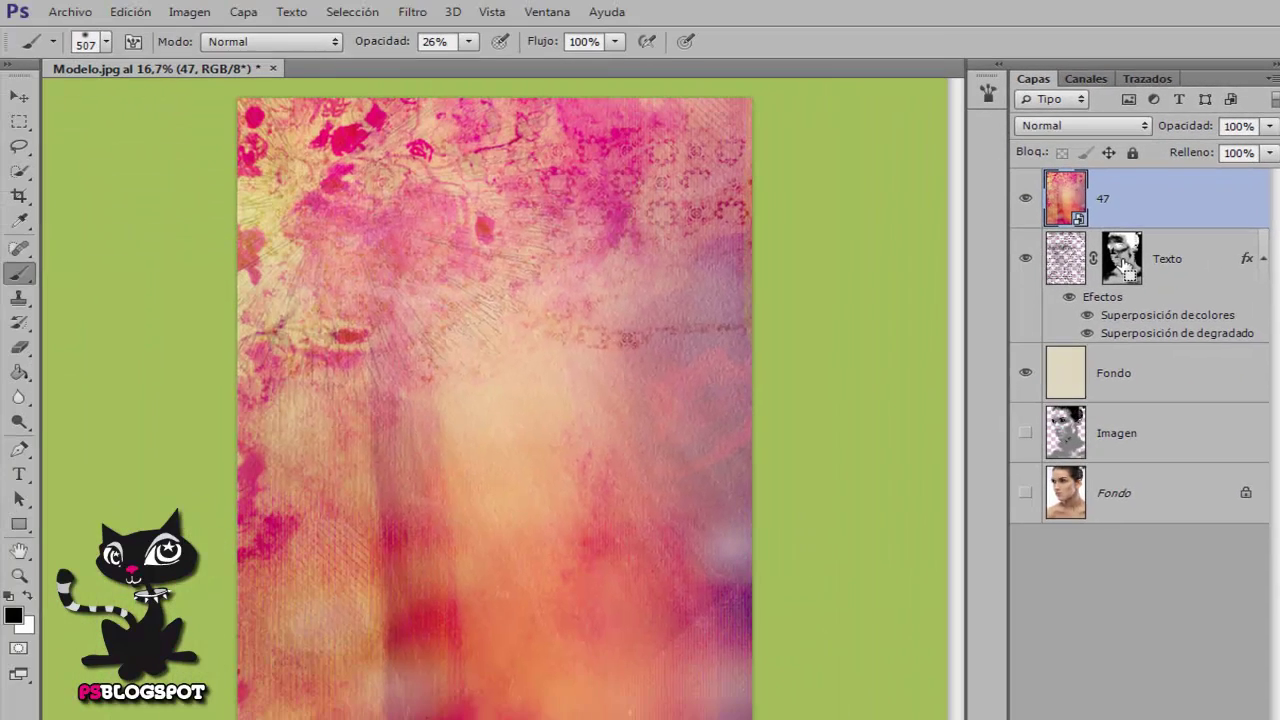
left_click(1122, 262, "ctrl")
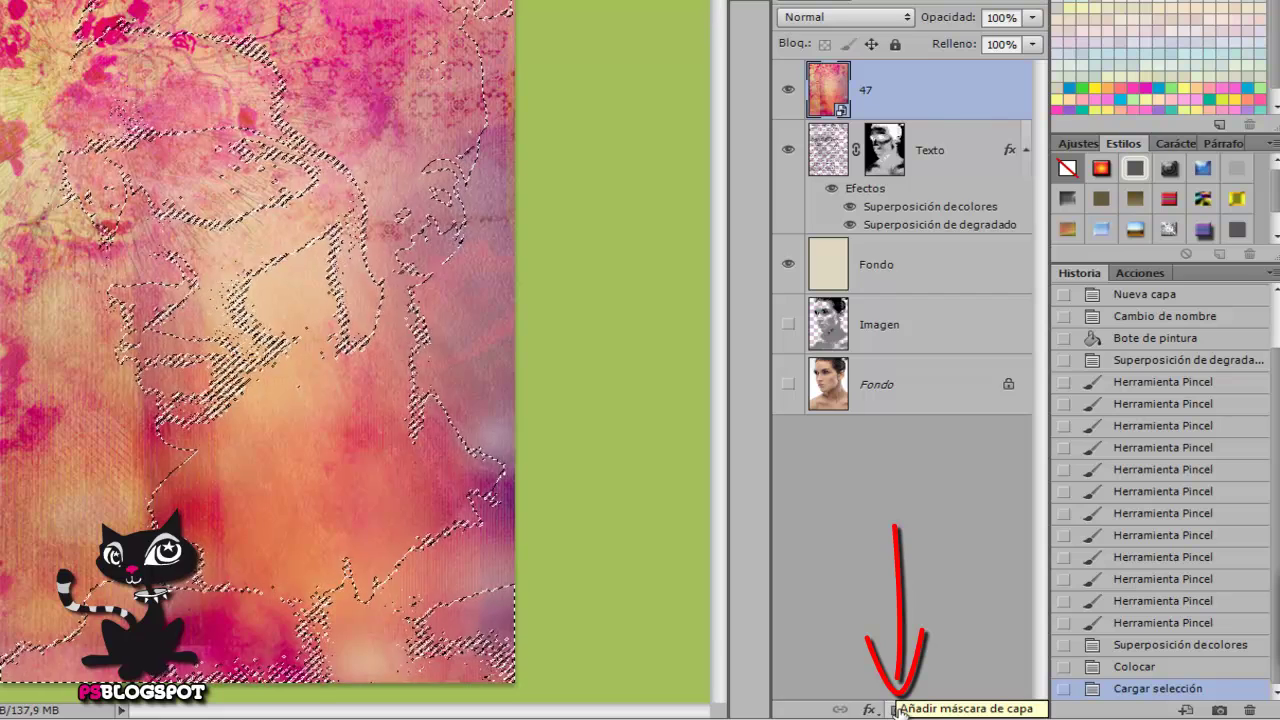
left_click(896, 709)
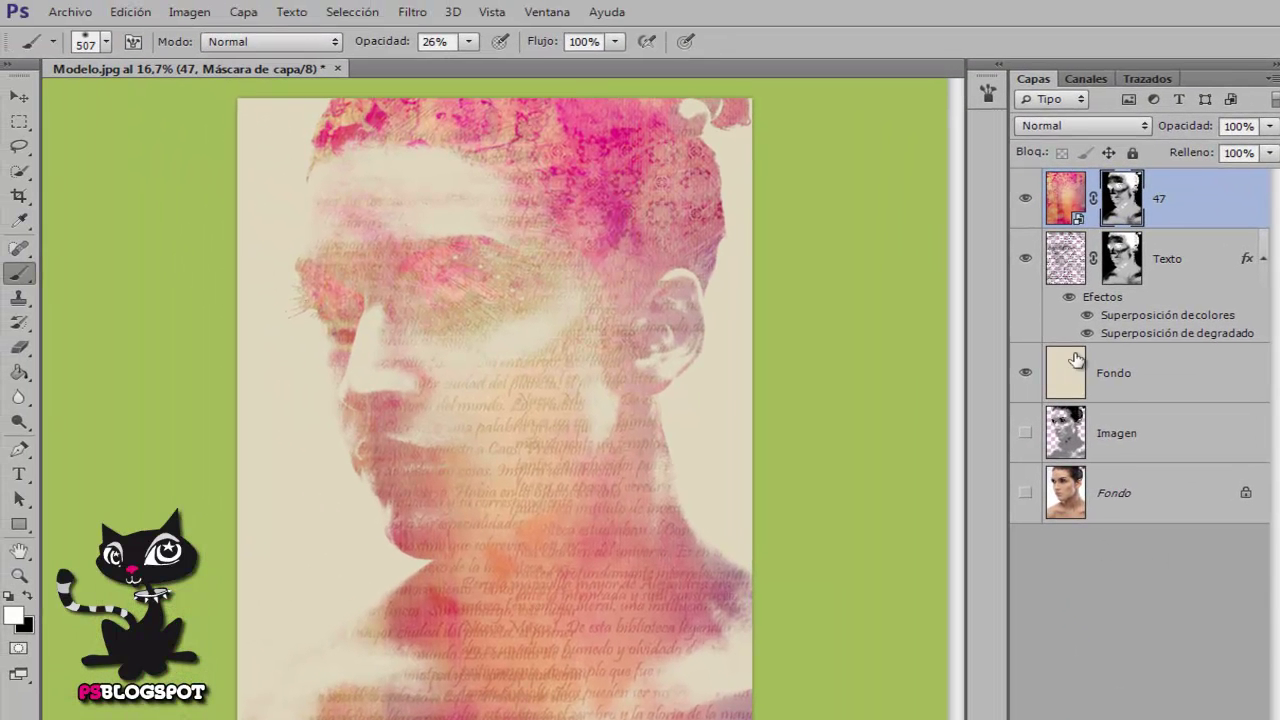
Compare the portrait with the Texto layer hidden and shown, and move layer 47 below Texto
left_click(1025, 261)
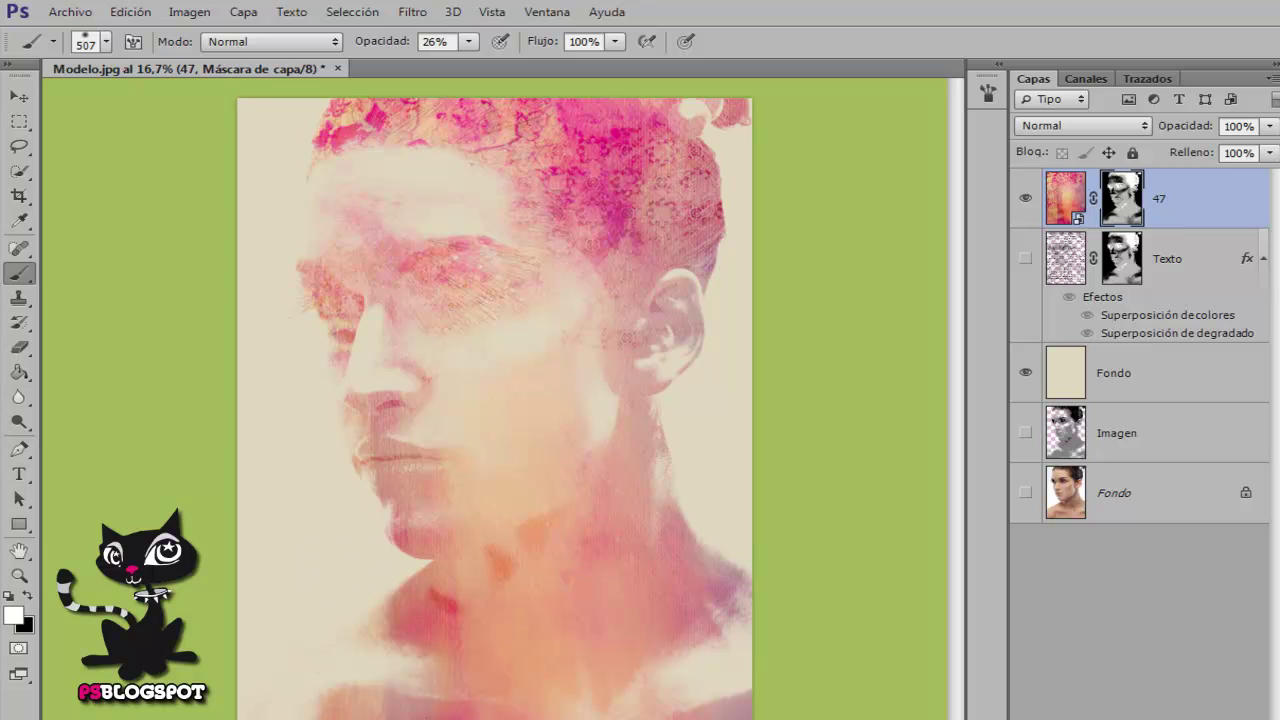
left_click(1027, 260)
left_click_drag(1156, 203, 1152, 340)
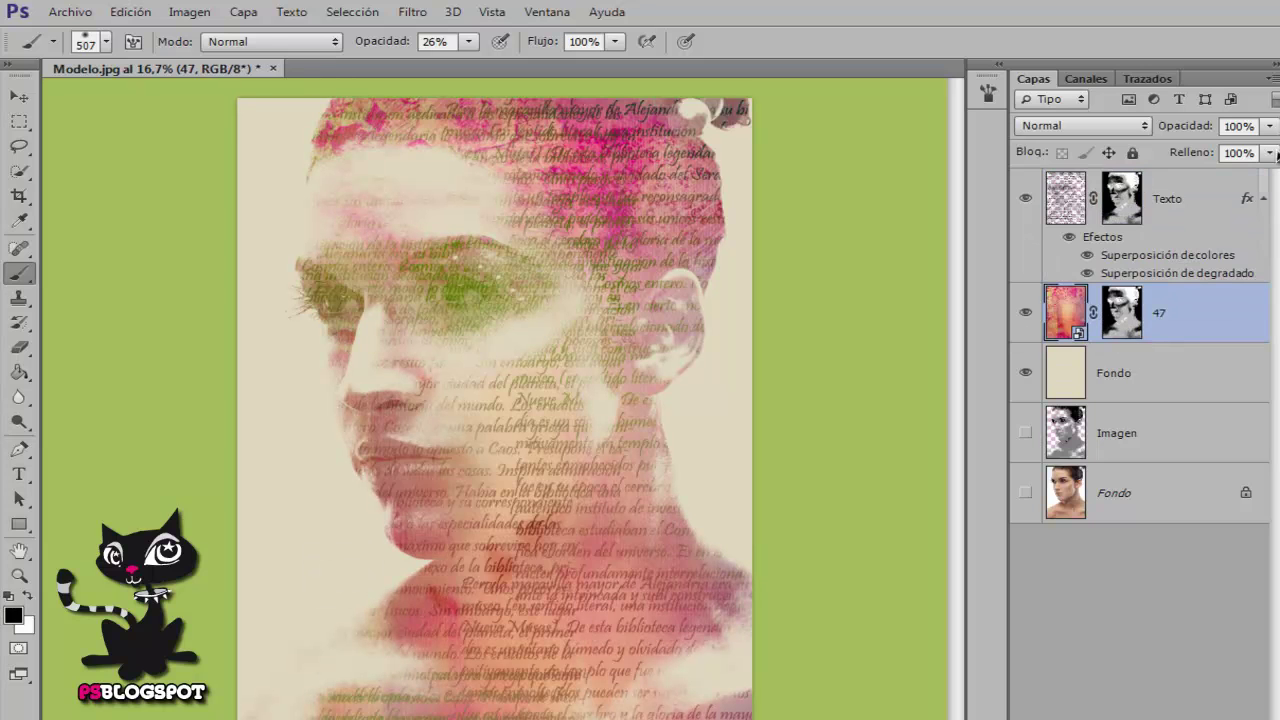
Try different blending modes on texture layer 47, from Luz lineal through Tono and back to Subexposición lineal
left_click(1168, 201)
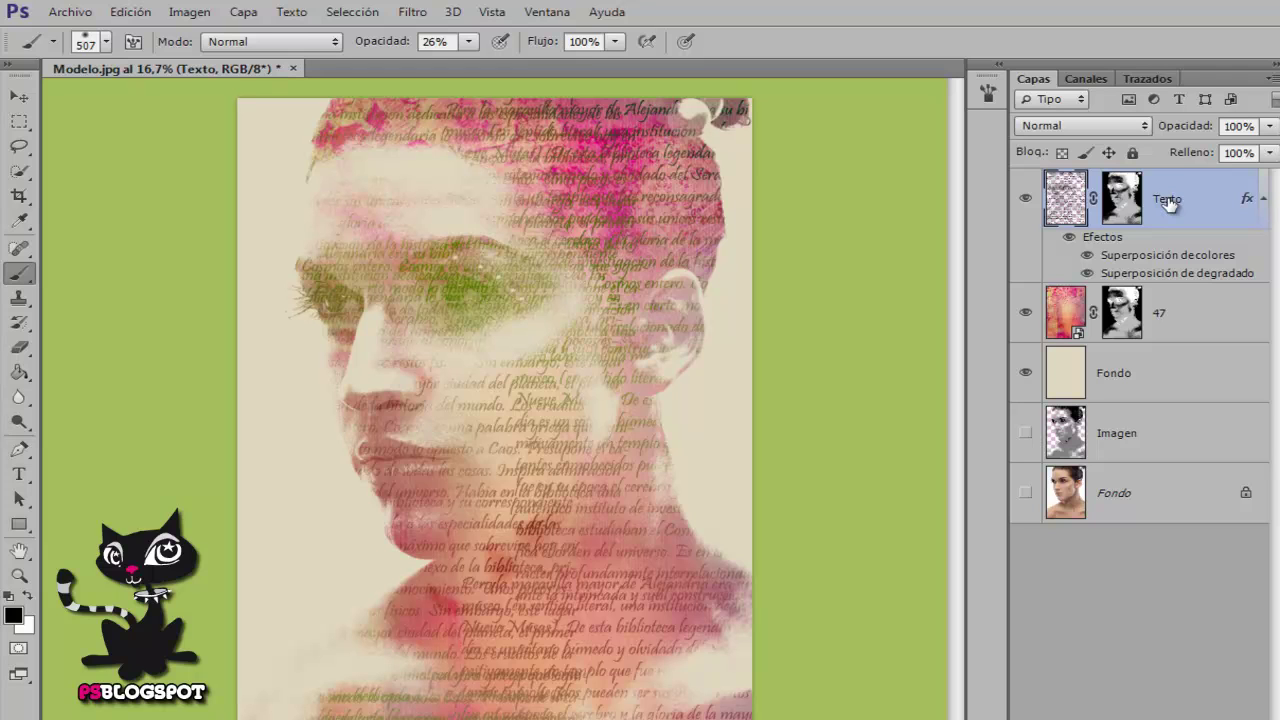
left_click(1113, 318)
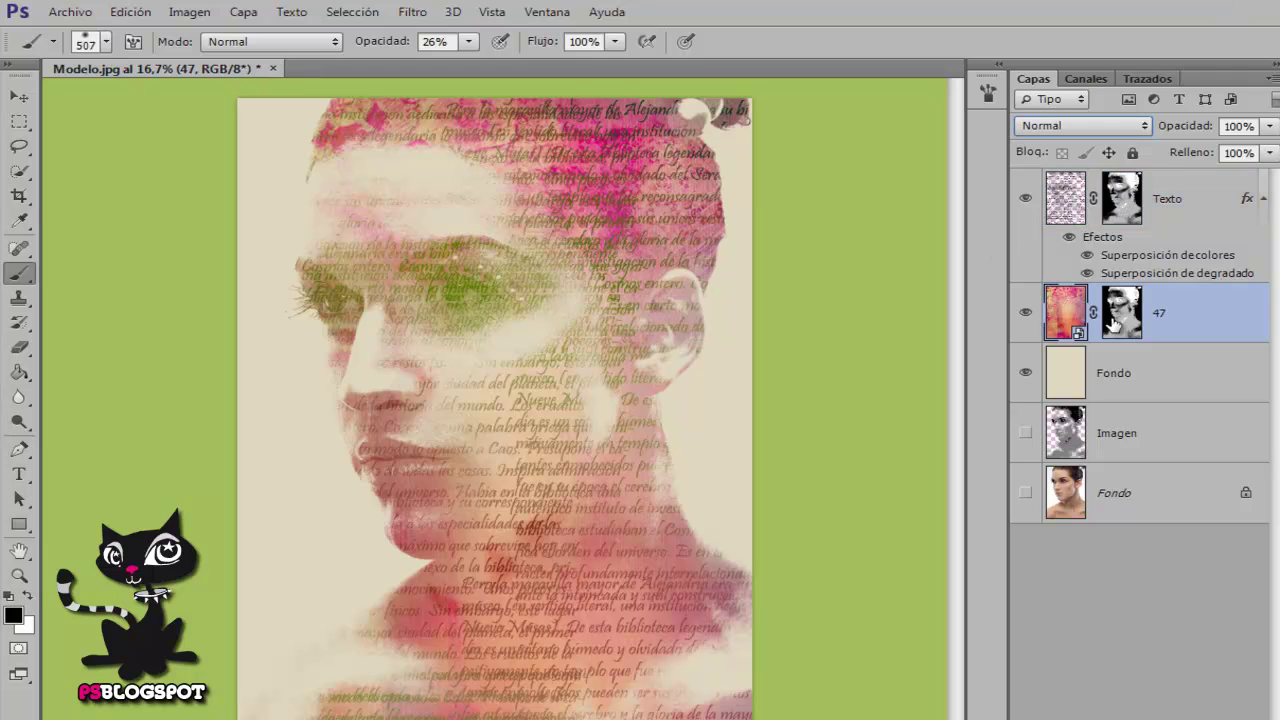
left_click(1049, 127)
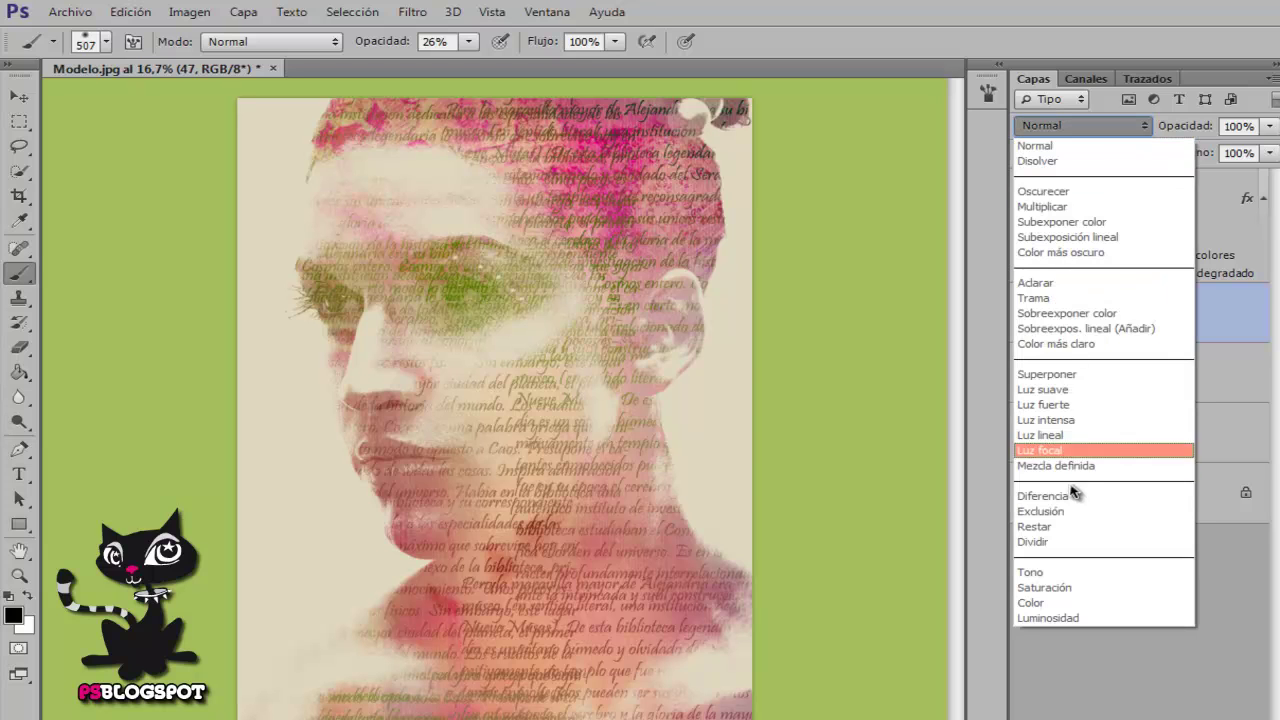
left_click(1066, 404)
key("Down")
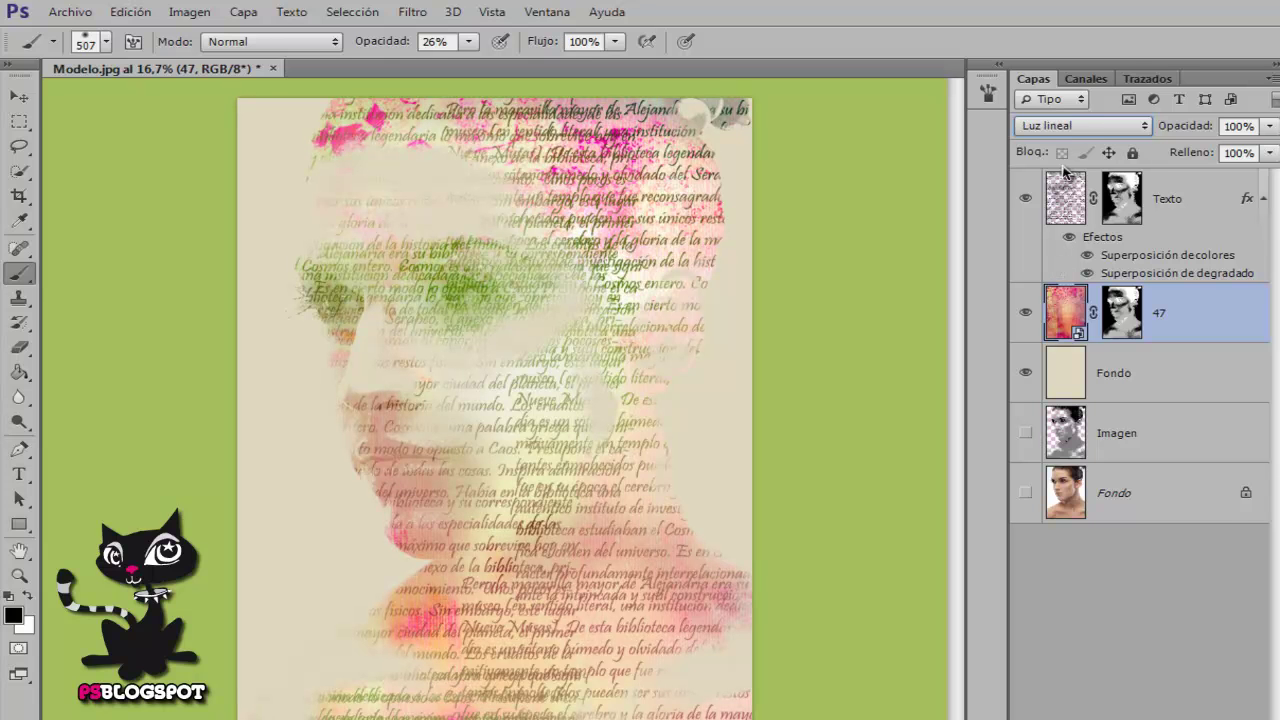
key("Down")
key("Down")
key("Down")
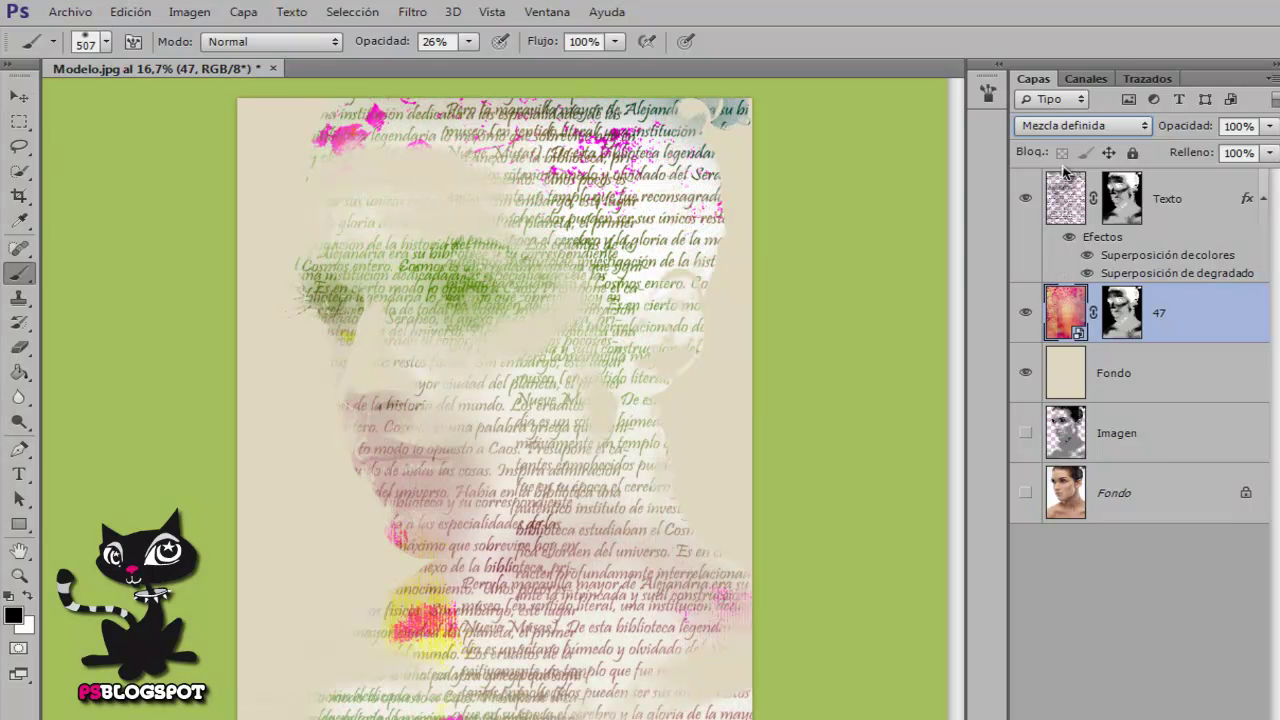
key("Down")
key("Down")
key("Down")
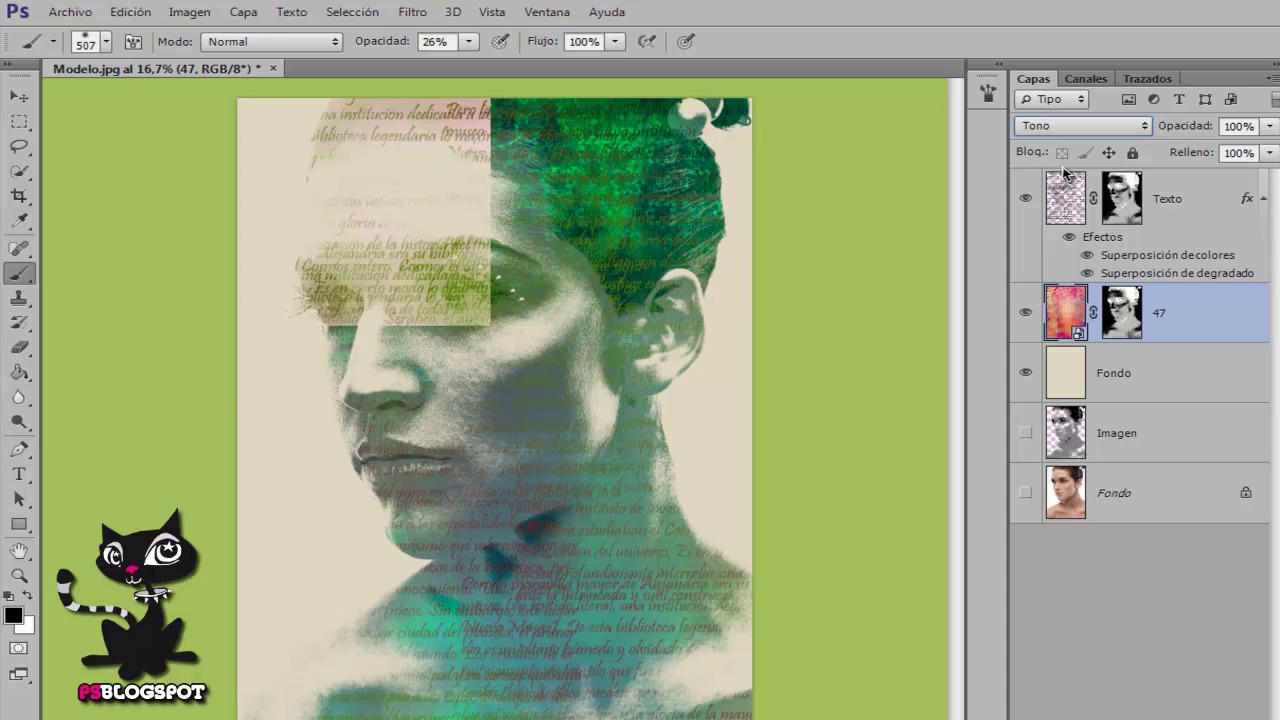
key("Up")
key("Up")
key("Up")
key("Up")
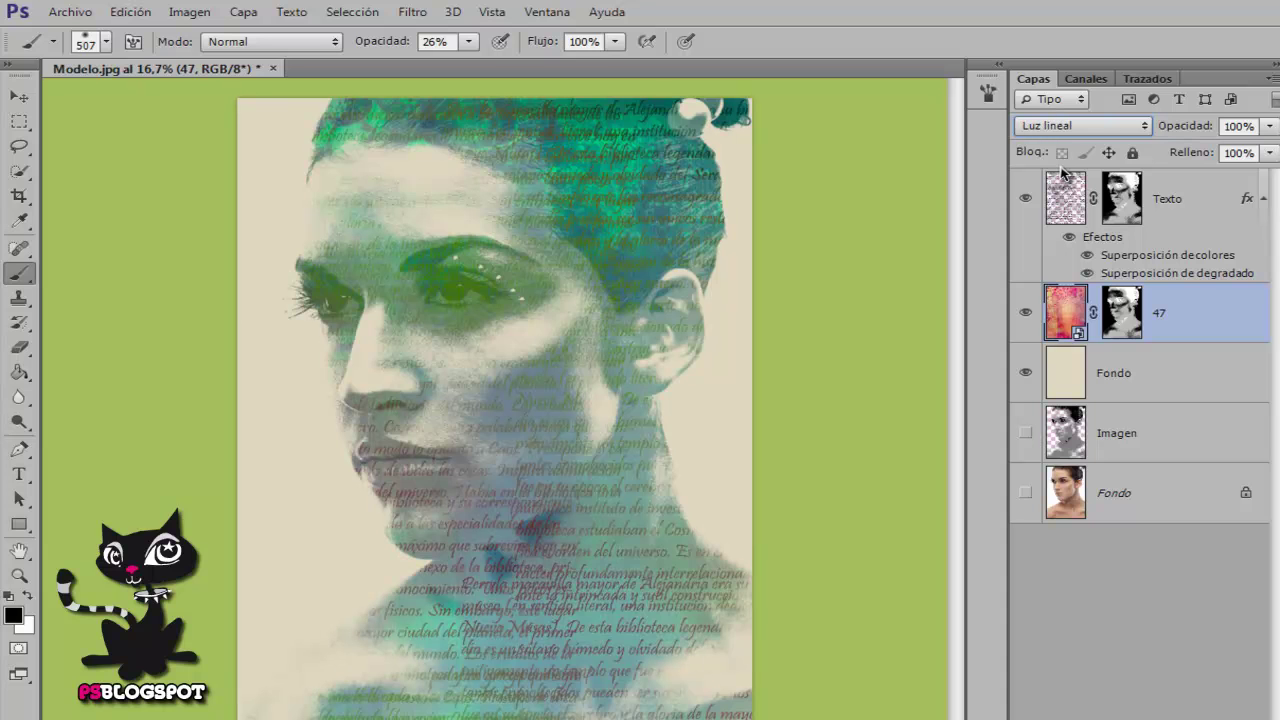
key("Up")
key("Up")
key("Up")
key("Up")
key("Up")
key("Up")
key("Up")
key("Up")
key("Up")
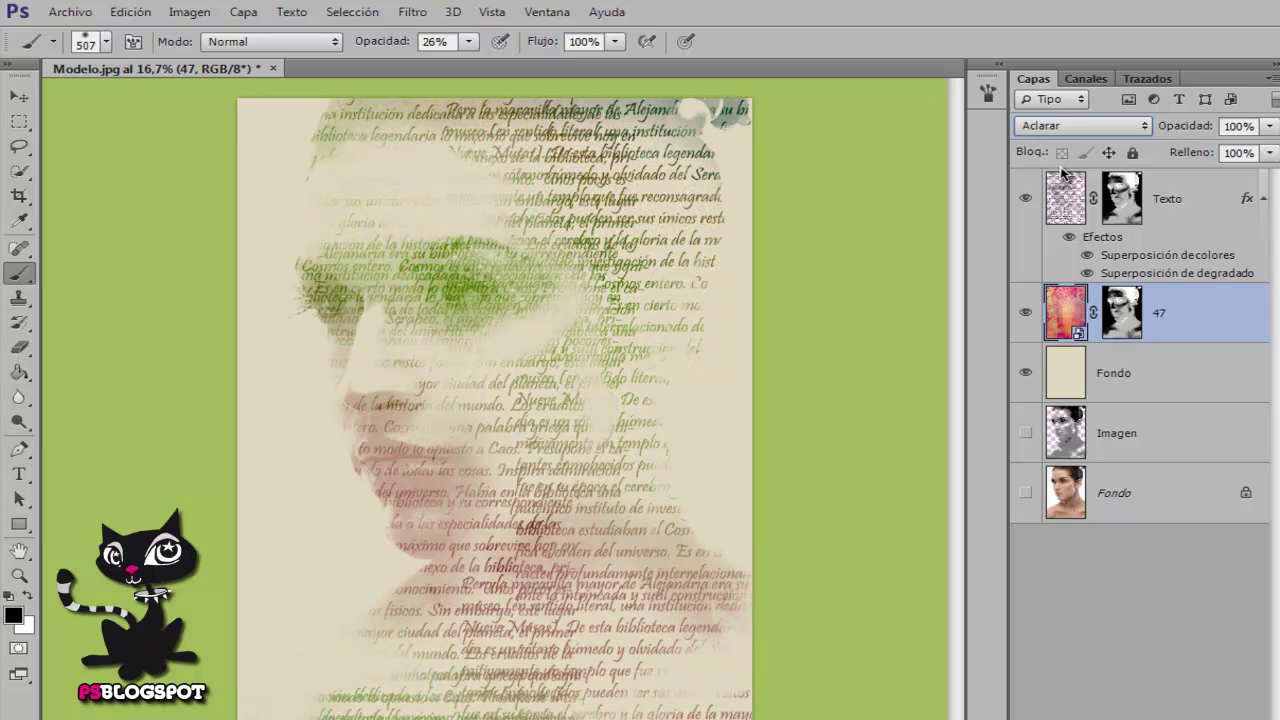
key("Up")
key("Up")
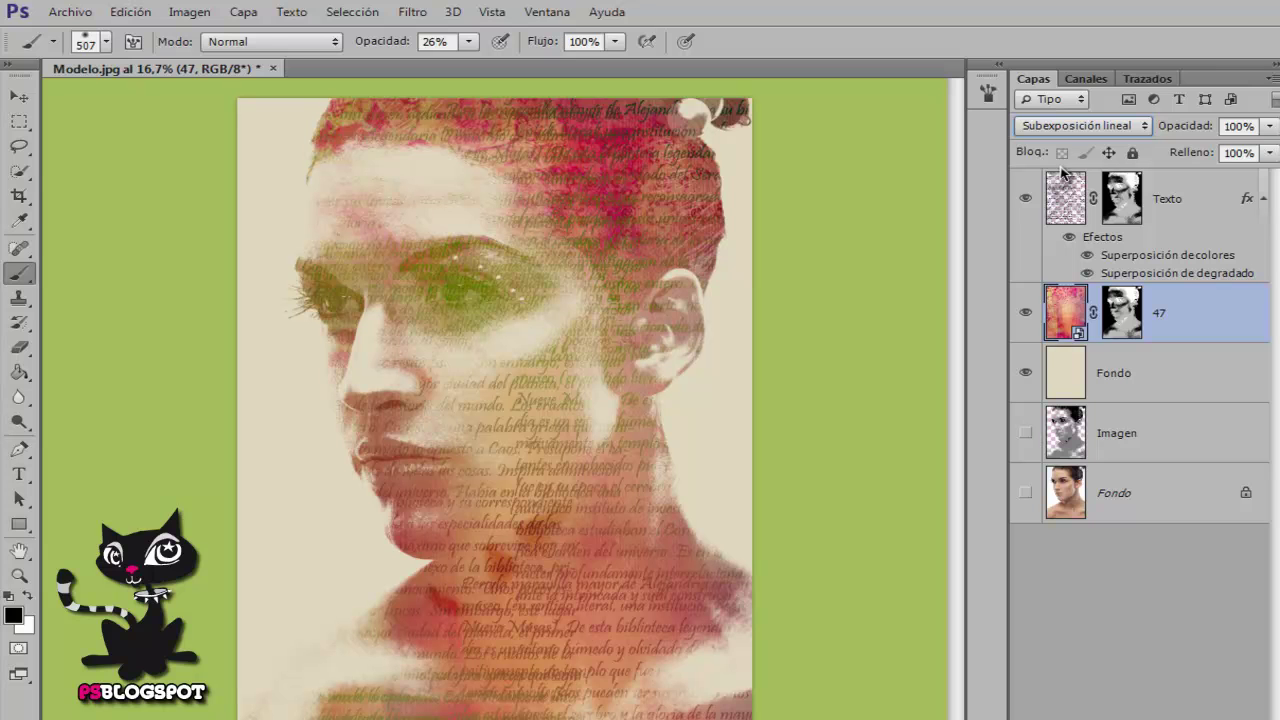